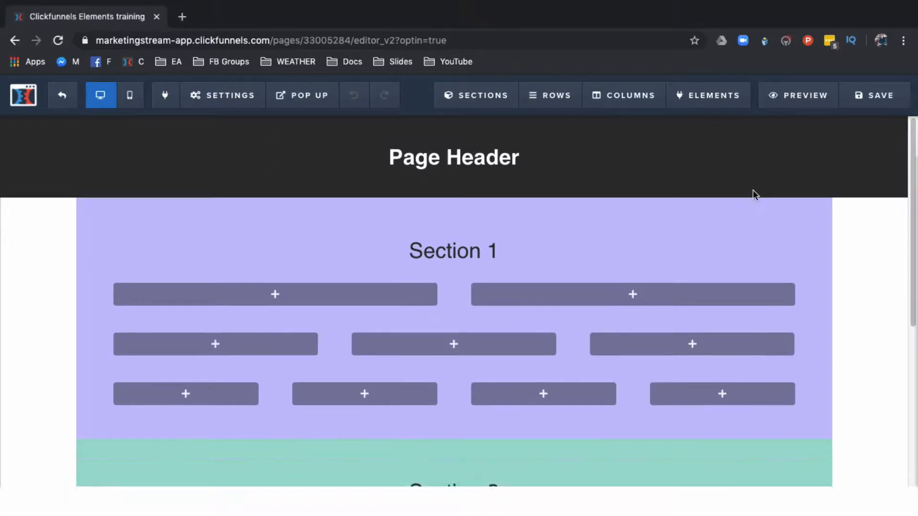
pyautogui.moveTo(719, 187)
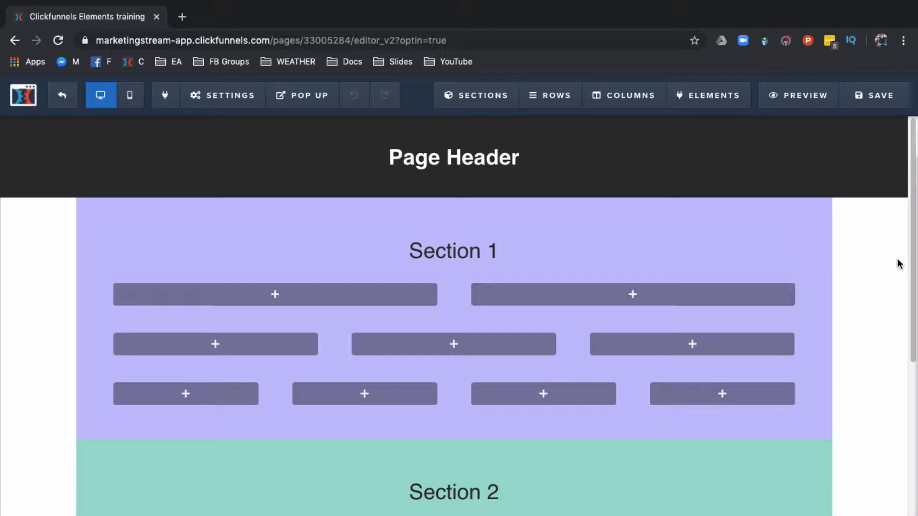
pyautogui.moveTo(724, 103)
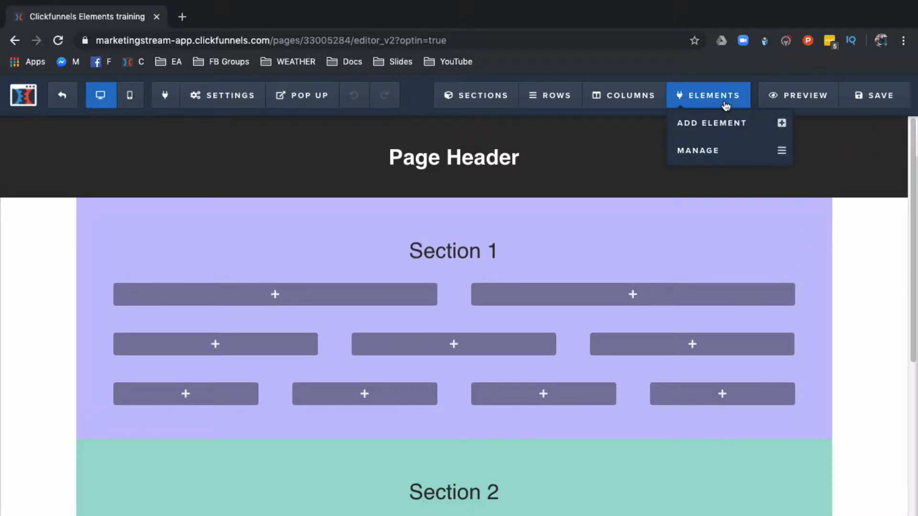
pyautogui.click(706, 125)
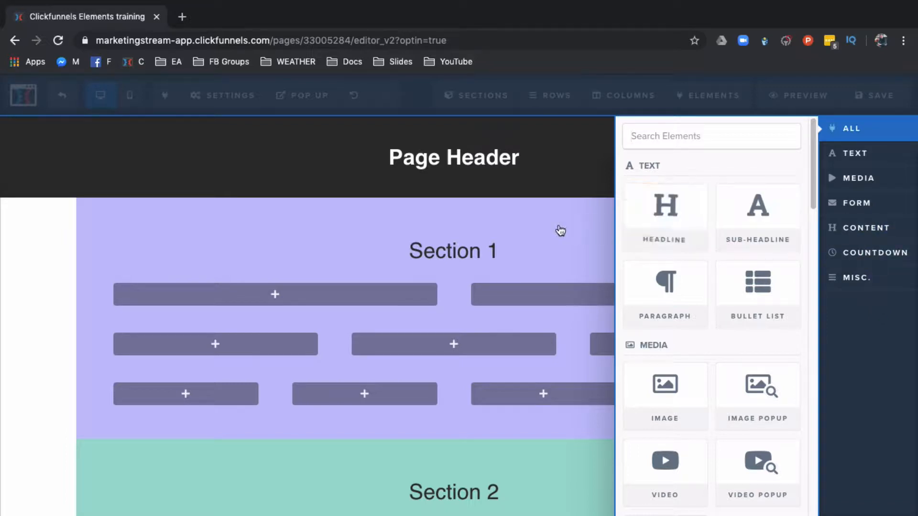
pyautogui.click(551, 181)
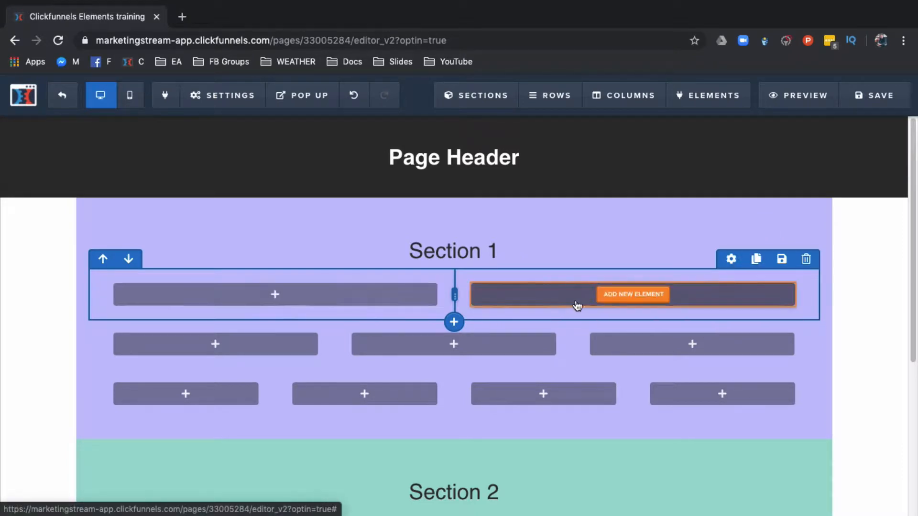
# Step: Add a Headline element to the first column of Section 1's top row
pyautogui.click(268, 300)
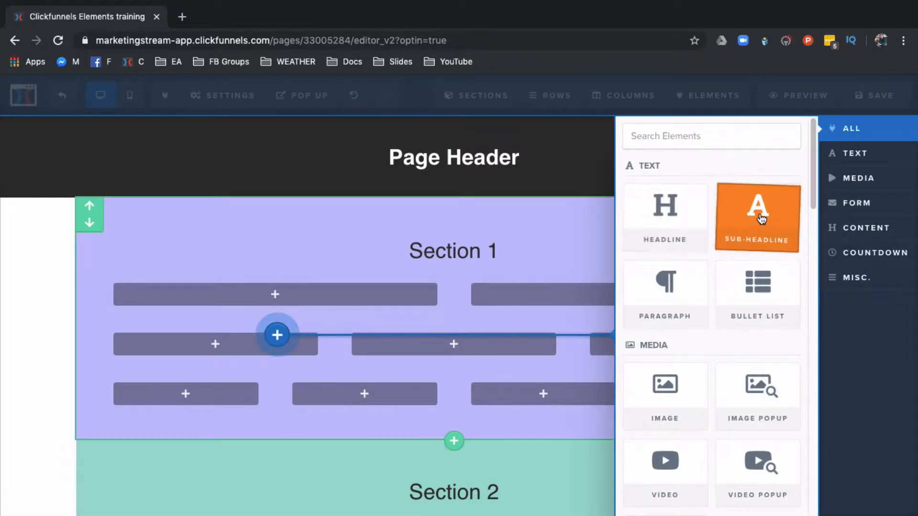
pyautogui.click(666, 226)
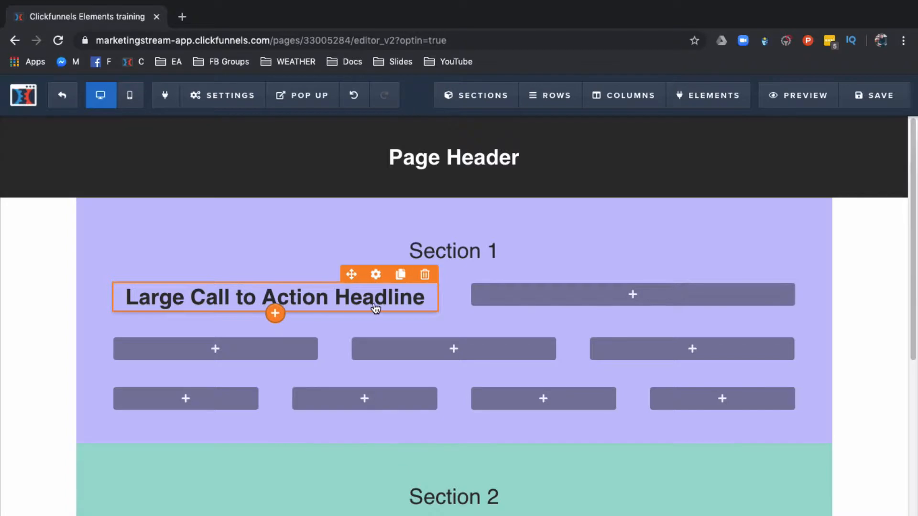
# Step: Open the headline's settings and set its font size to 30
pyautogui.click(376, 274)
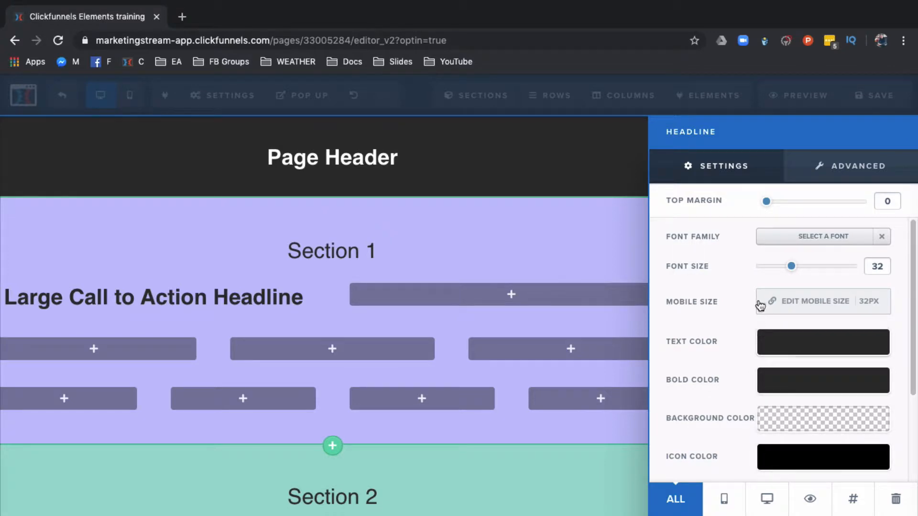
pyautogui.moveTo(767, 206)
pyautogui.mouseDown()
pyautogui.moveTo(812, 207)
pyautogui.moveTo(754, 207)
pyautogui.mouseUp()
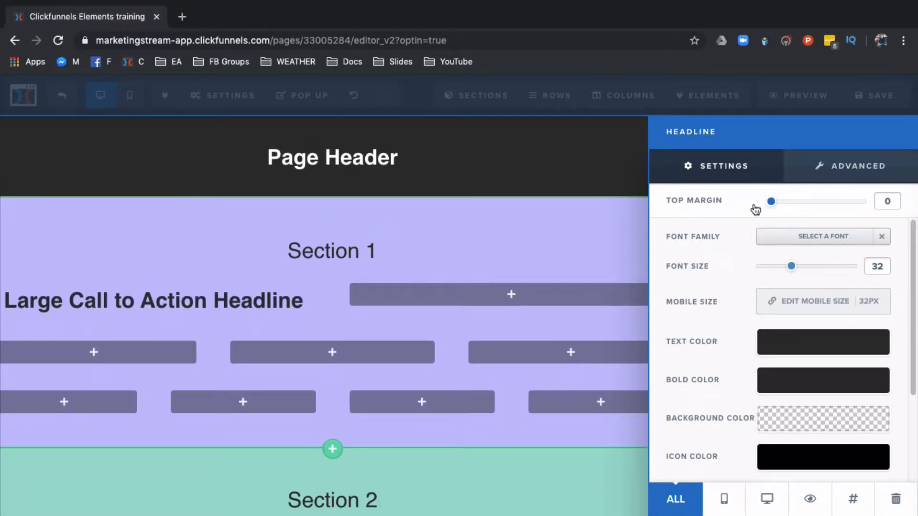
pyautogui.moveTo(793, 269)
pyautogui.mouseDown()
pyautogui.moveTo(827, 264)
pyautogui.moveTo(753, 266)
pyautogui.moveTo(789, 265)
pyautogui.mouseUp()
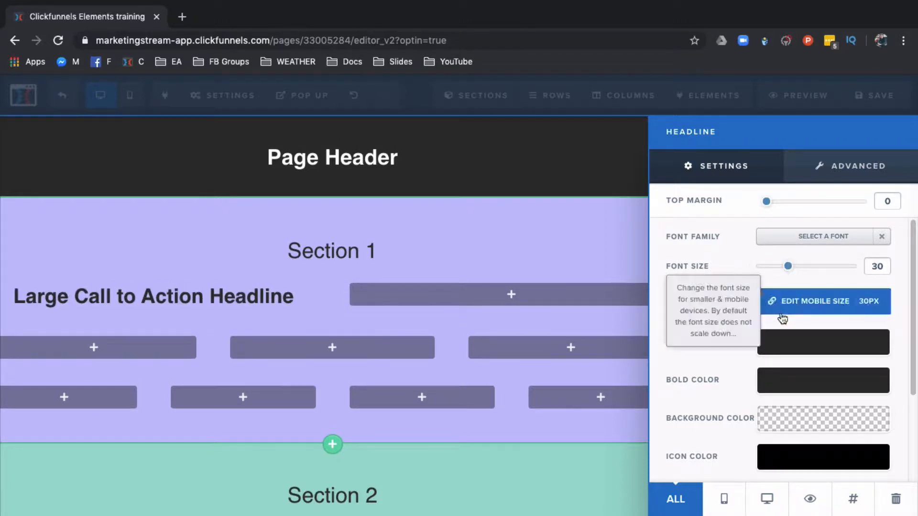
# Step: Set the headline's text color to white (#ffffff)
pyautogui.click(785, 347)
pyautogui.click(720, 289)
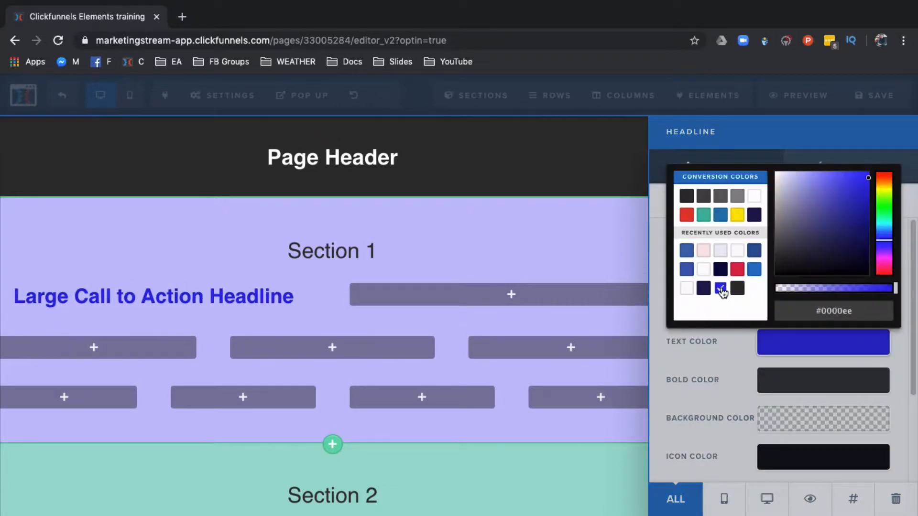
pyautogui.click(687, 289)
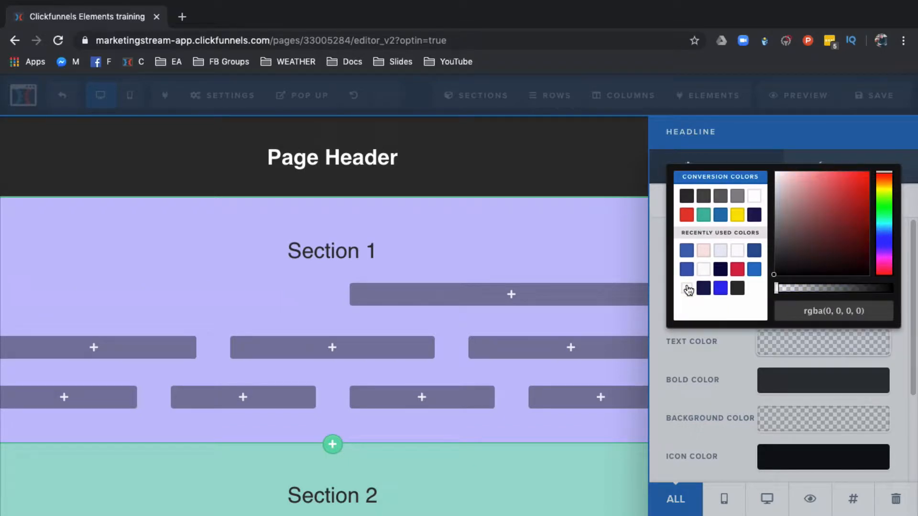
pyautogui.click(704, 269)
pyautogui.click(687, 251)
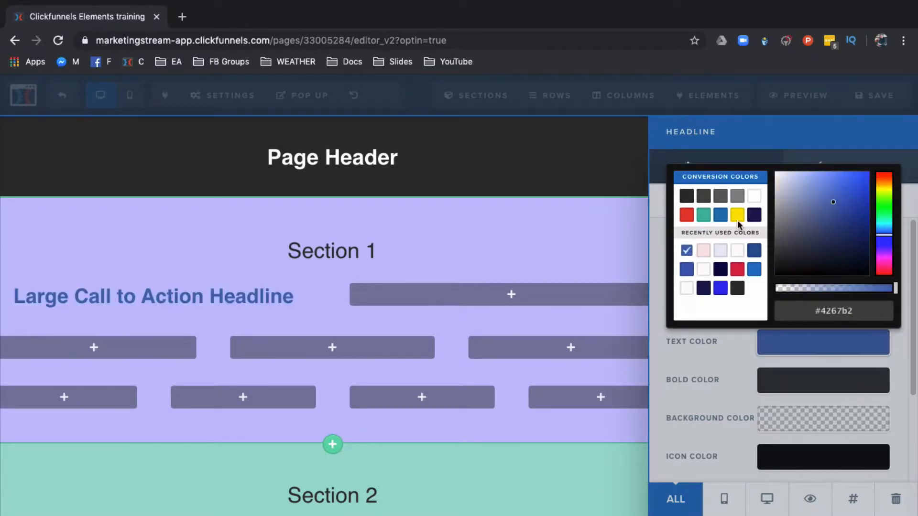
pyautogui.click(754, 196)
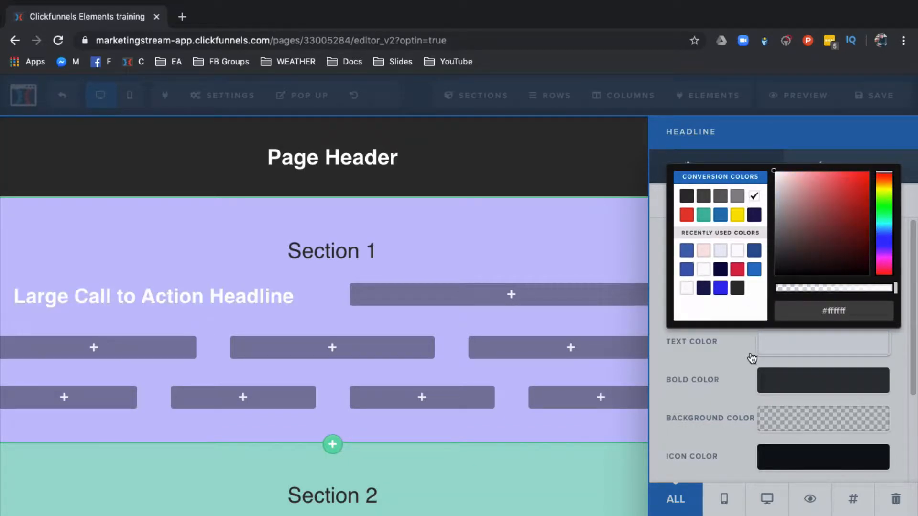
pyautogui.click(738, 362)
# Step: In the headline's advanced styles, set Text Transform to Uppercase
pyautogui.scroll(-1, 741, 426)
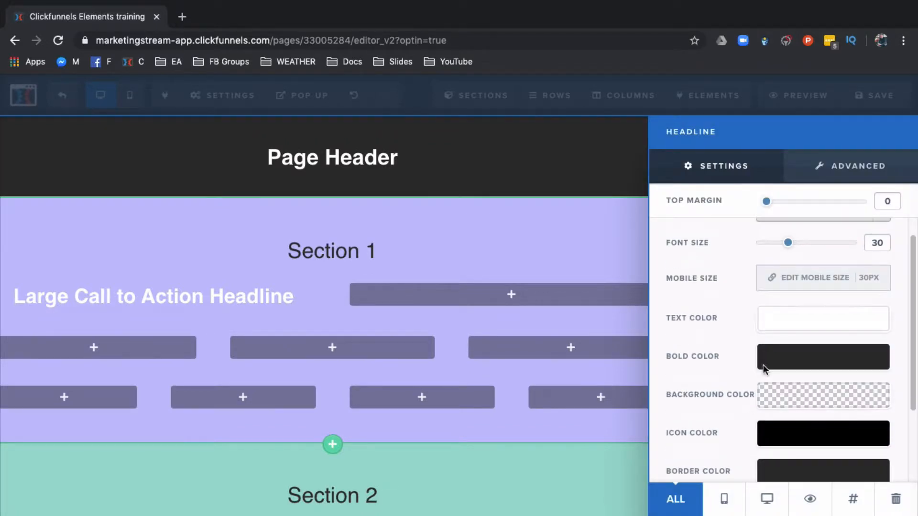
pyautogui.click(830, 176)
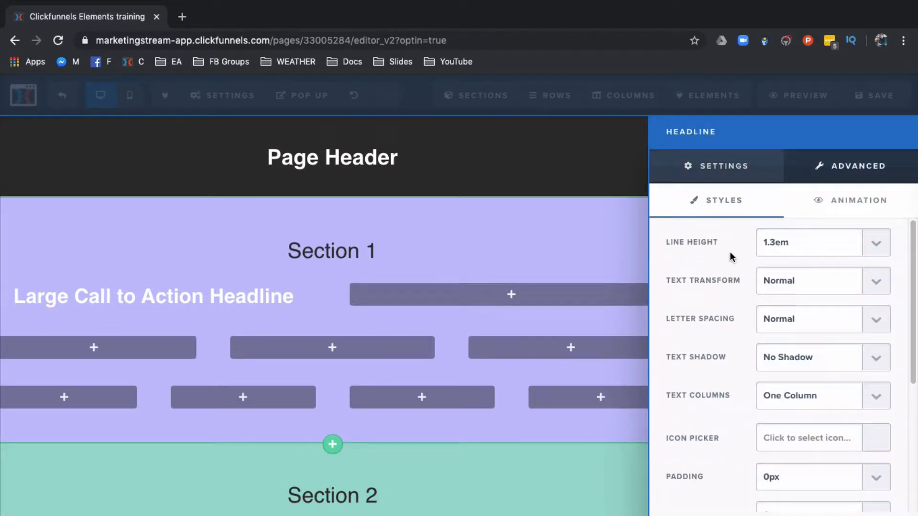
pyautogui.click(799, 287)
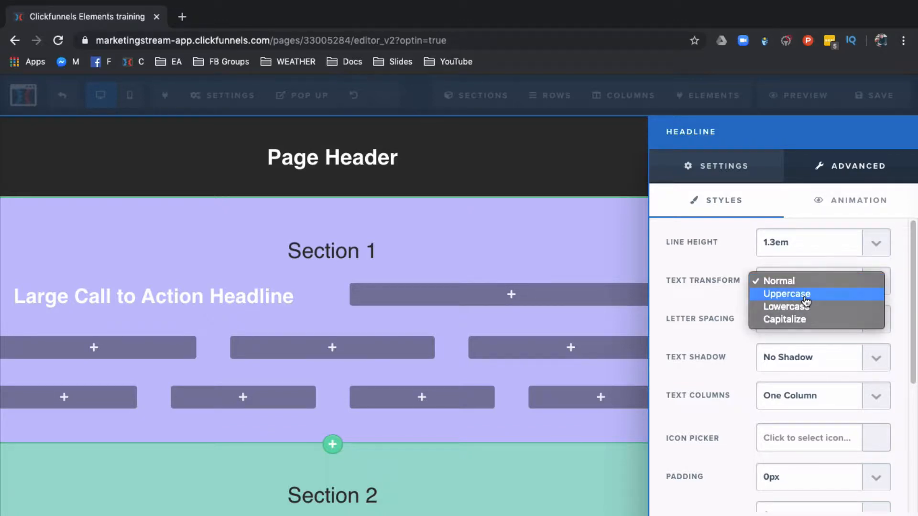
pyautogui.click(806, 295)
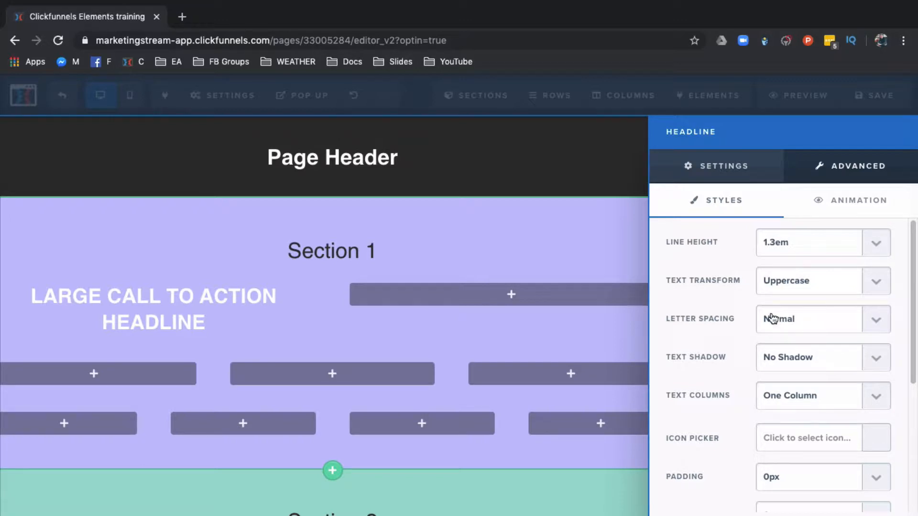
# Step: Set the headline's letter spacing to -1px Spacing and its text shadow to Strong Shadow
pyautogui.click(821, 318)
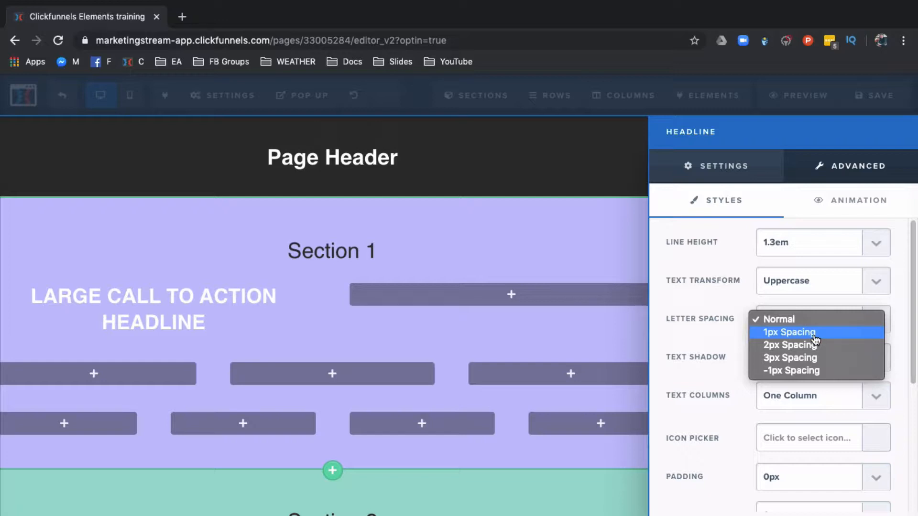
pyautogui.click(789, 332)
pyautogui.click(813, 326)
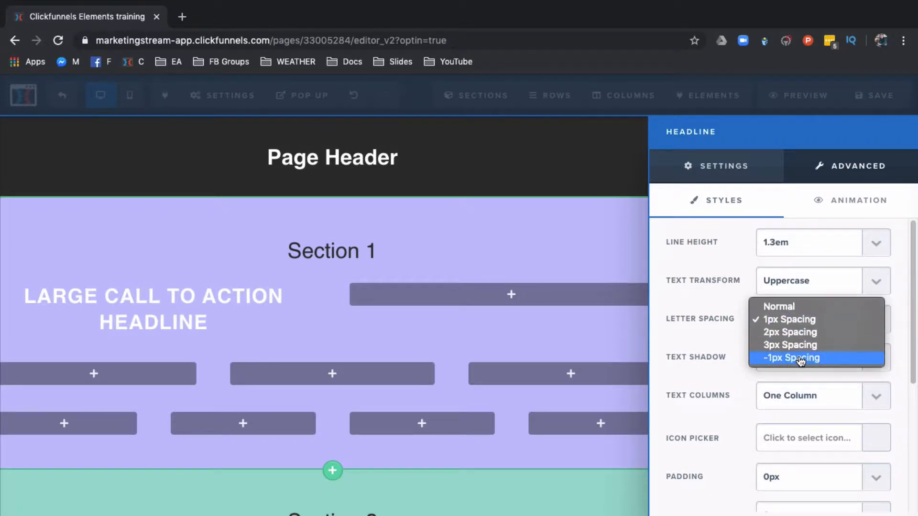
pyautogui.click(836, 360)
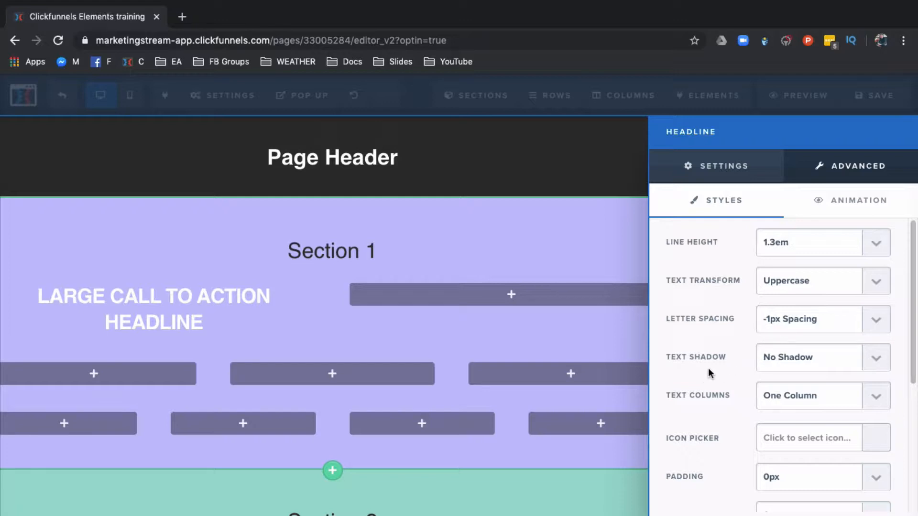
pyautogui.click(796, 371)
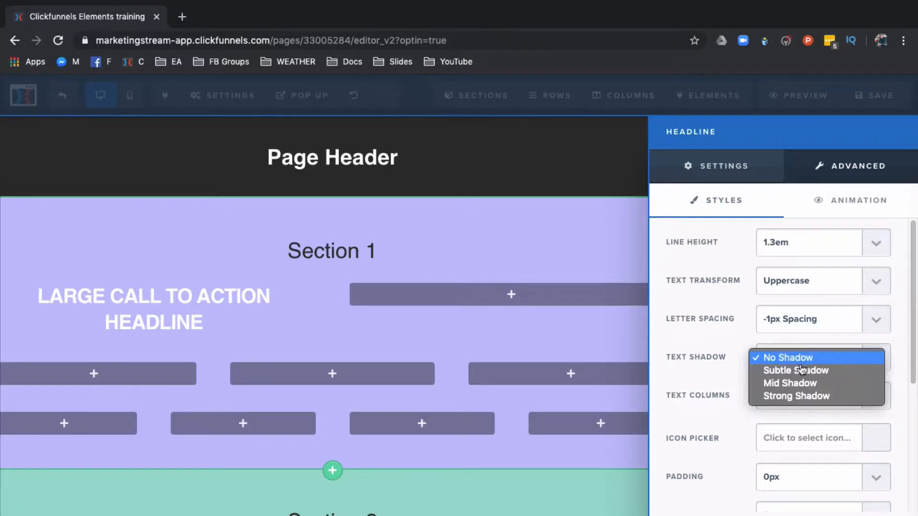
pyautogui.click(784, 397)
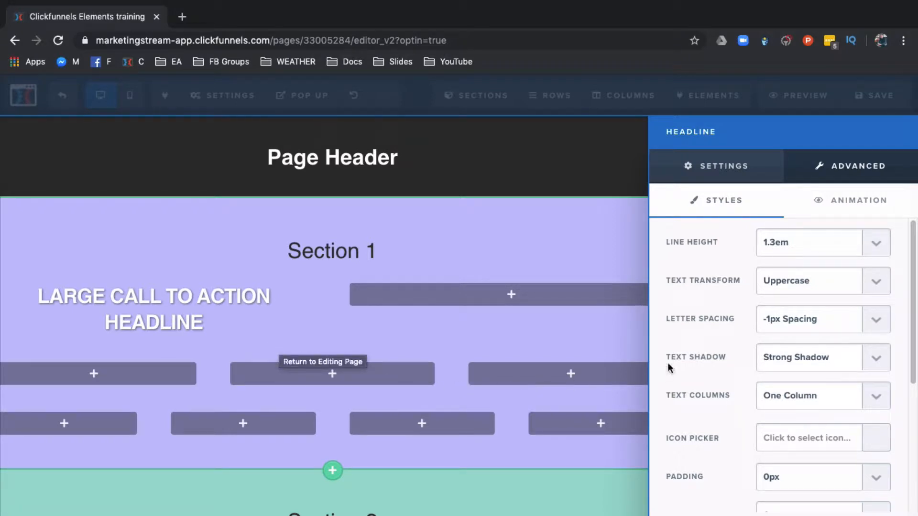
# Step: Filter icons by "arrow" and add the double right-angle icon to the headline, then close its settings
pyautogui.scroll(-1, 701, 365)
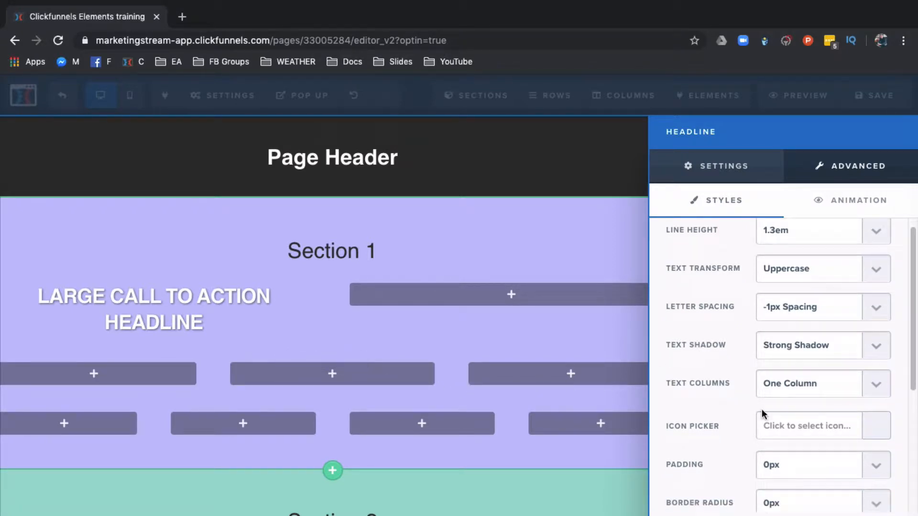
pyautogui.click(790, 421)
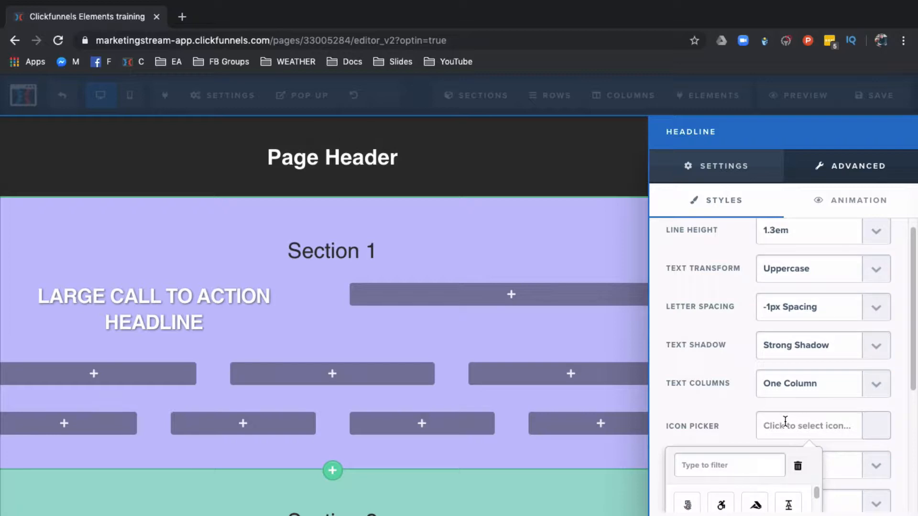
pyautogui.write('arrow')
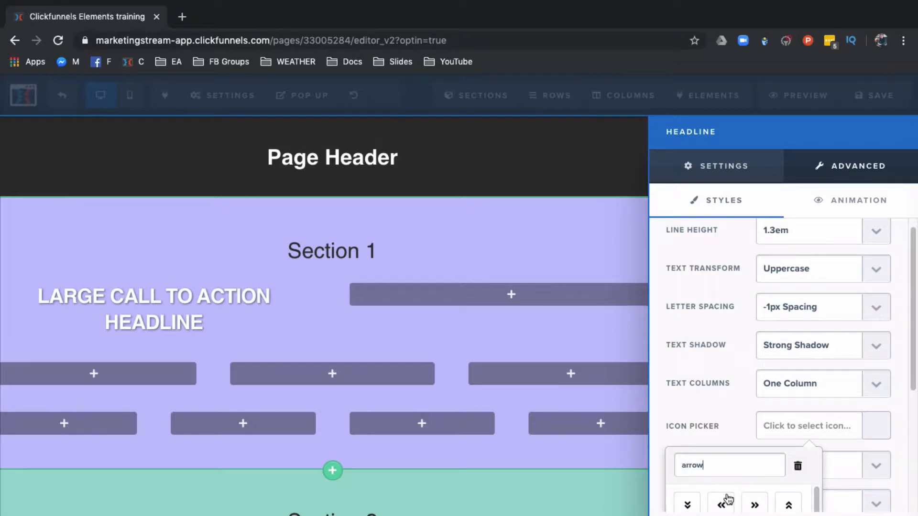
pyautogui.click(755, 505)
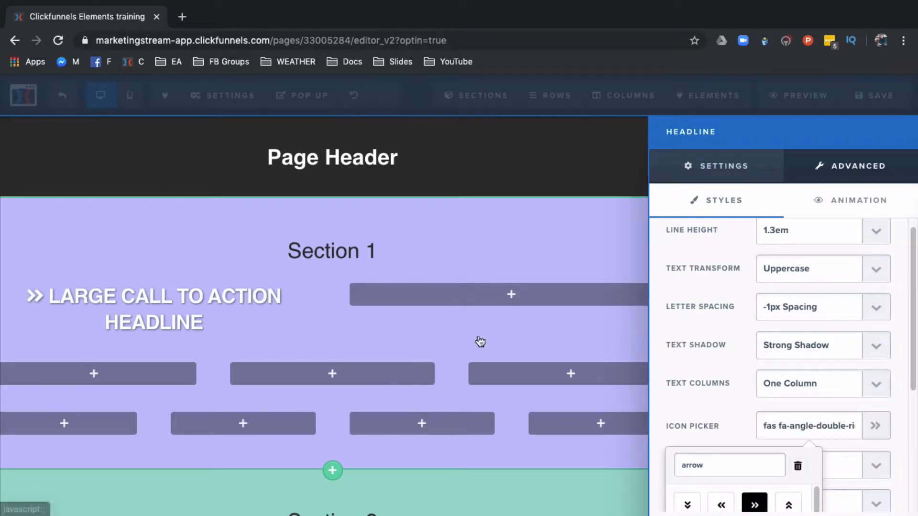
pyautogui.scroll(-5, 713, 404)
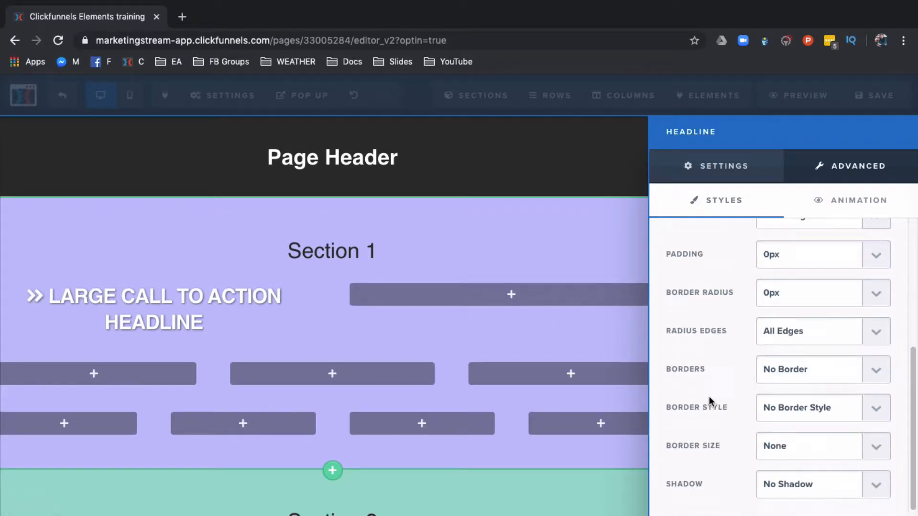
pyautogui.click(275, 329)
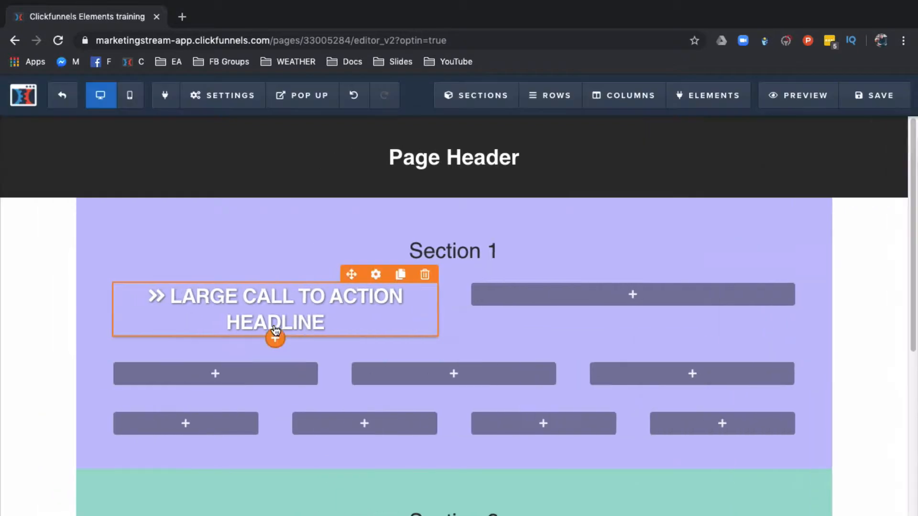
# Step: Clone the headline and move the copy into the second column of the top row
pyautogui.click(402, 276)
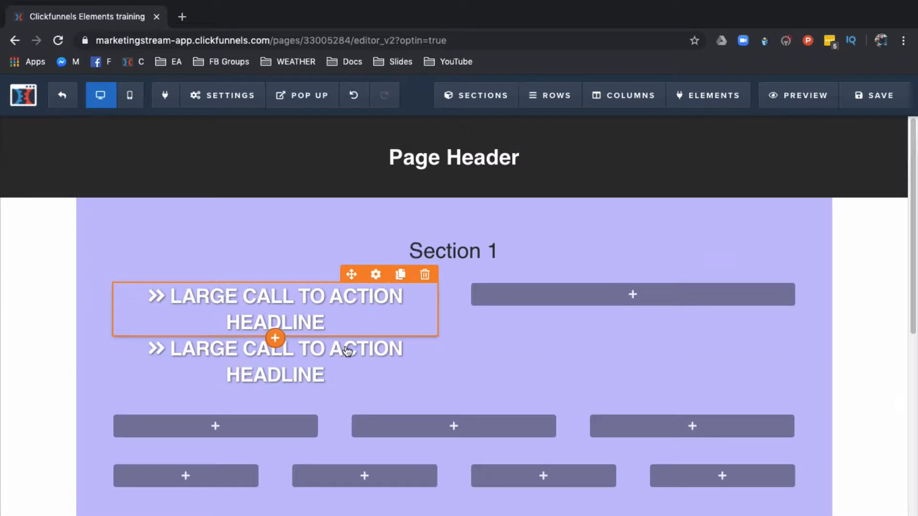
pyautogui.moveTo(349, 328); pyautogui.dragTo(552, 287)
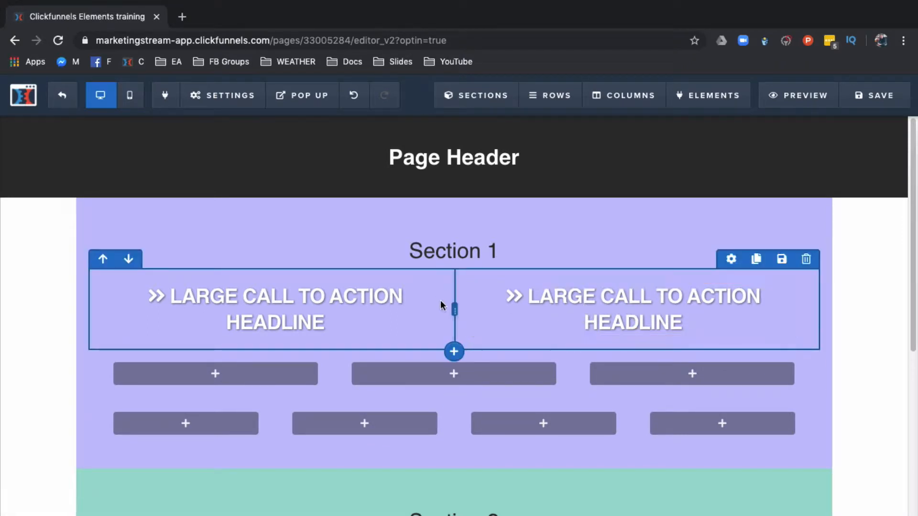
# Step: Add a Sub-Headline element below the copied headline in the second column
pyautogui.click(636, 341)
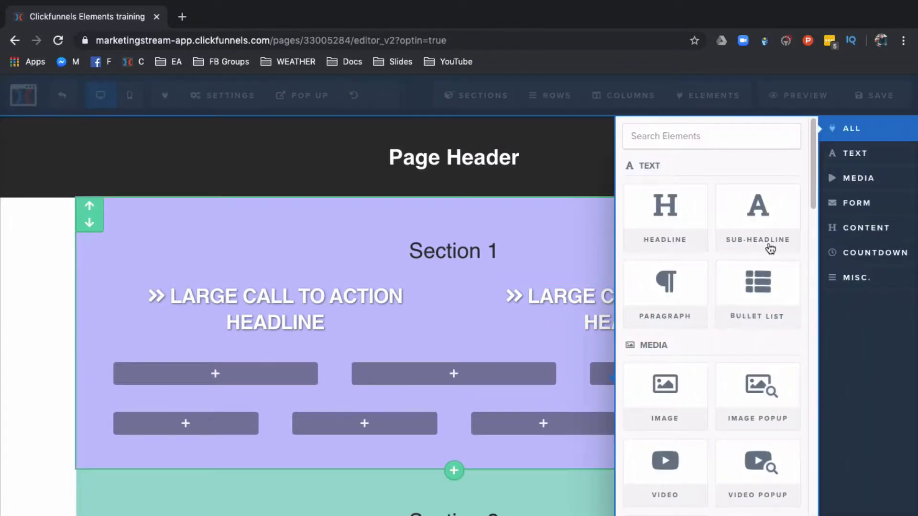
pyautogui.click(765, 237)
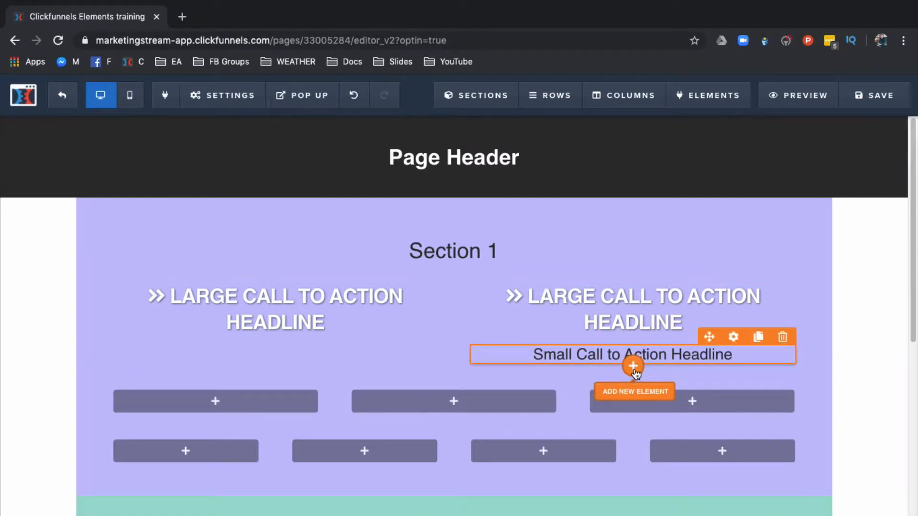
# Step: Add a Paragraph element below the sub-headline in the second column
pyautogui.click(633, 367)
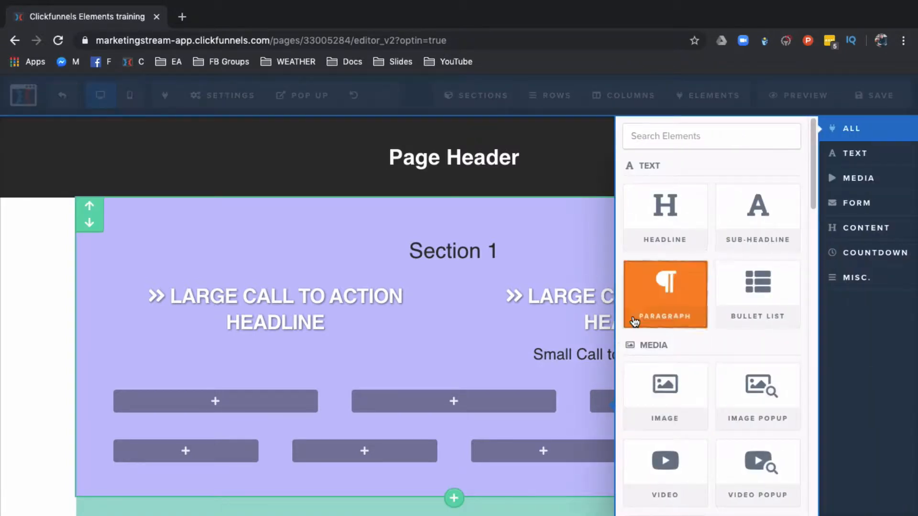
pyautogui.click(683, 297)
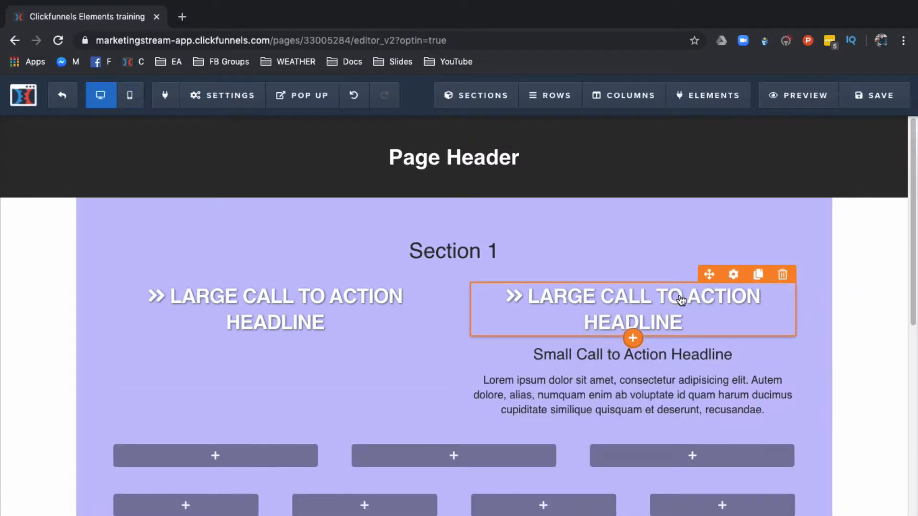
pyautogui.scroll(-2, 647, 330)
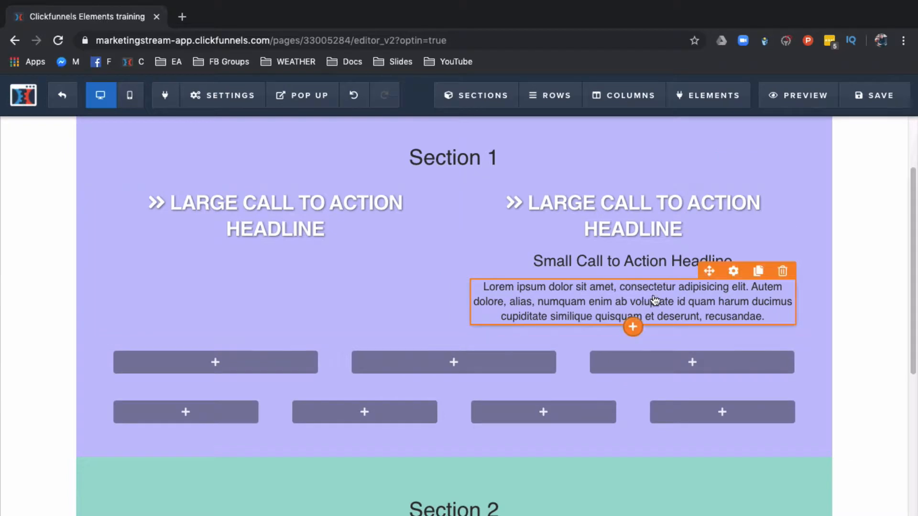
# Step: Move the paragraph from the second column into the first column below the headline
pyautogui.moveTo(709, 270); pyautogui.dragTo(268, 248)
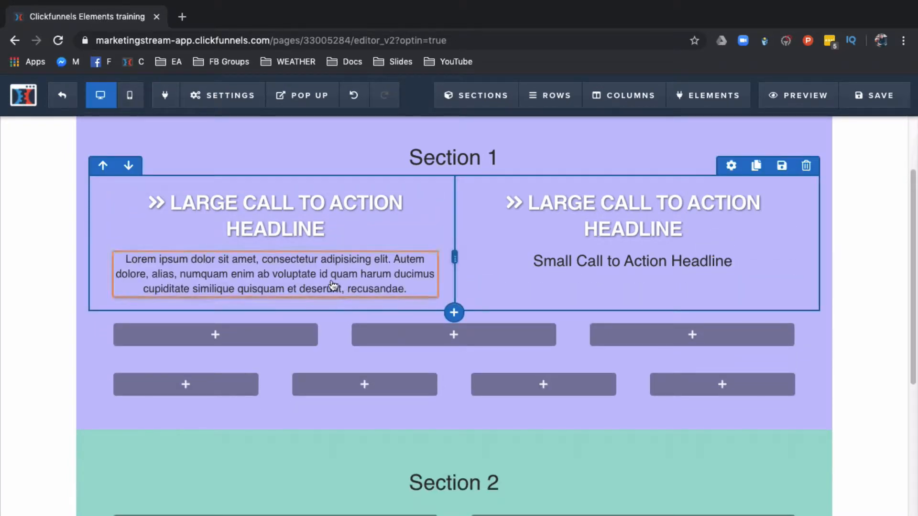
pyautogui.moveTo(328, 287)
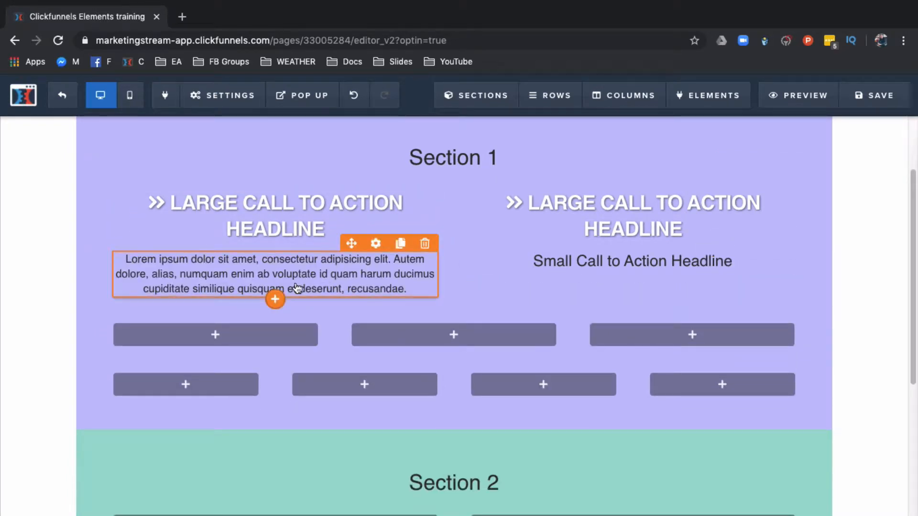
pyautogui.click(372, 245)
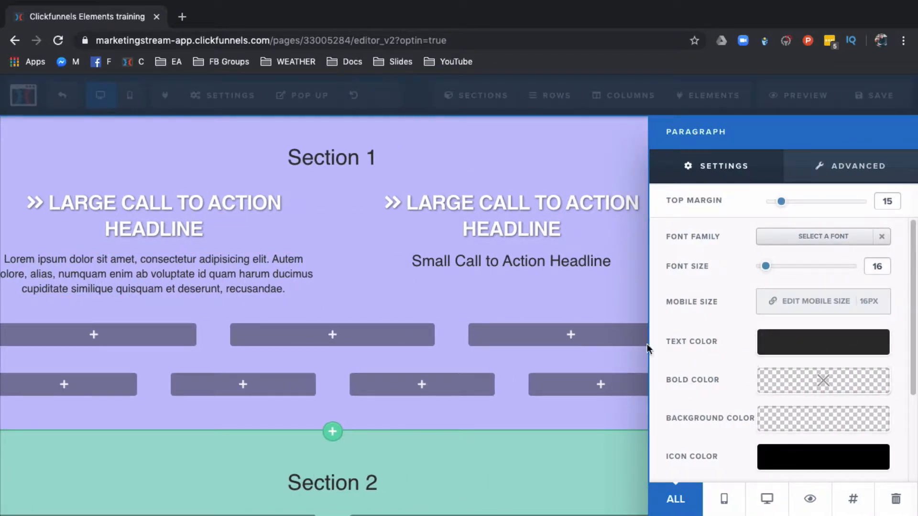
pyautogui.click(527, 297)
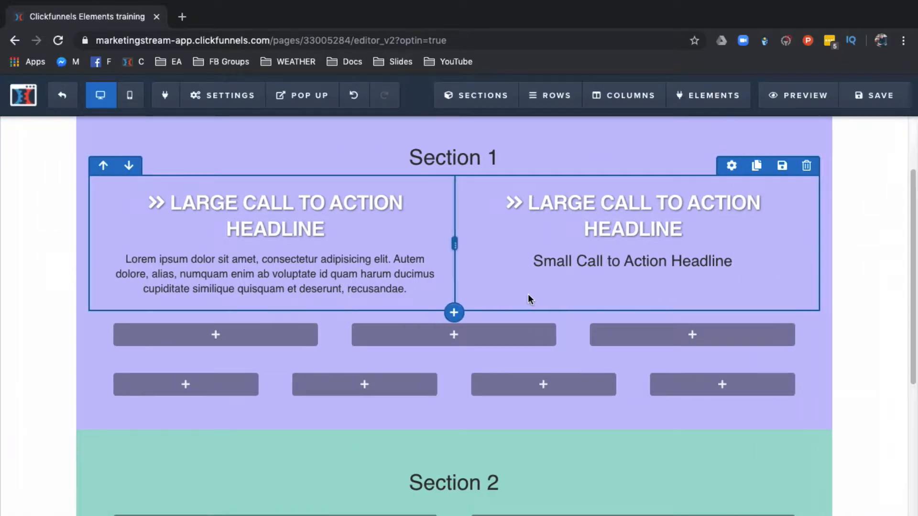
# Step: Add a Bullet List element below the sub-headline in the second column
pyautogui.click(634, 261)
pyautogui.click(627, 309)
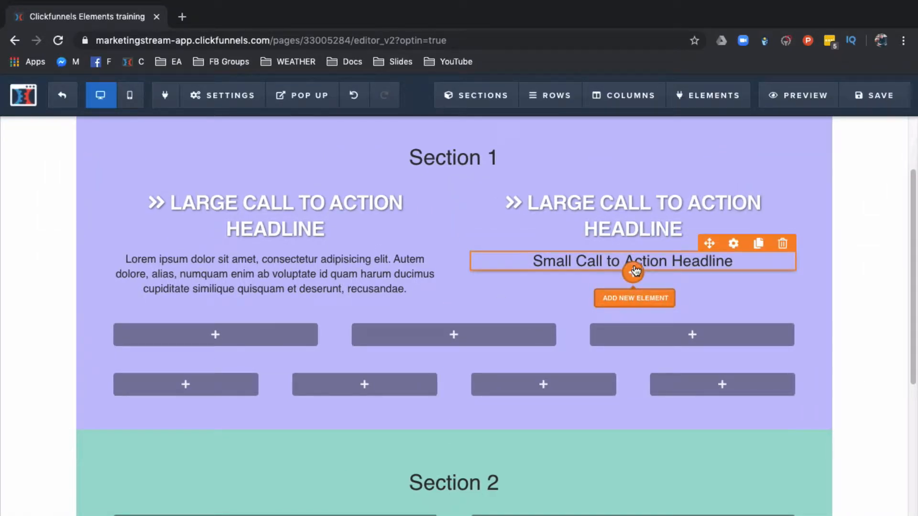
pyautogui.click(633, 276)
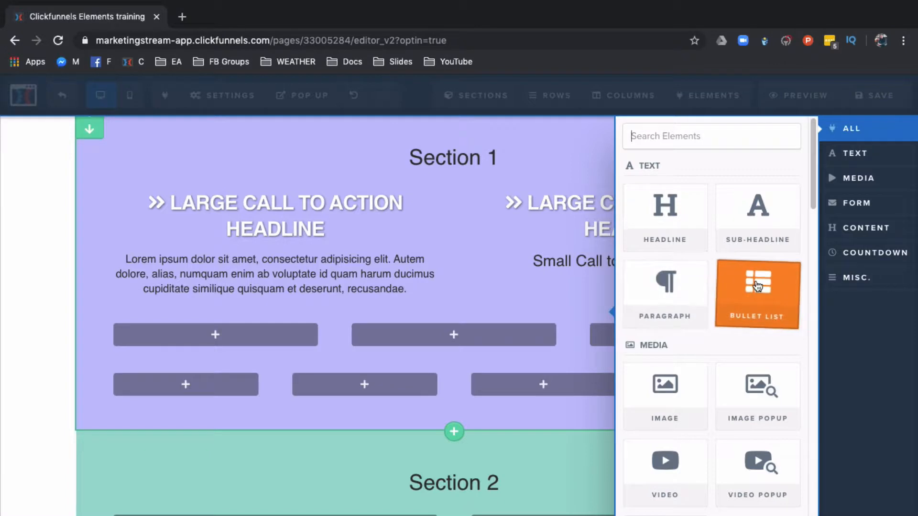
pyautogui.click(757, 286)
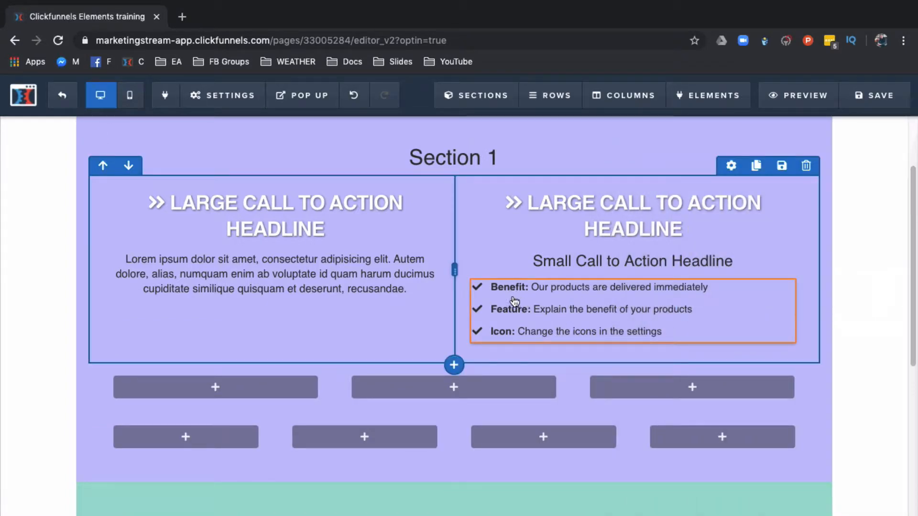
# Step: Add a new empty bullet item at the end of the list
pyautogui.click(574, 291)
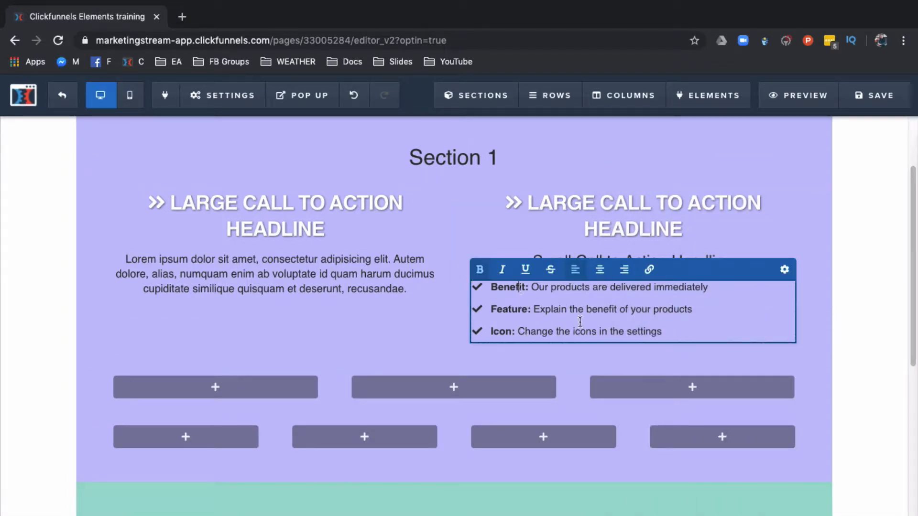
pyautogui.click(666, 329)
pyautogui.press('Return')
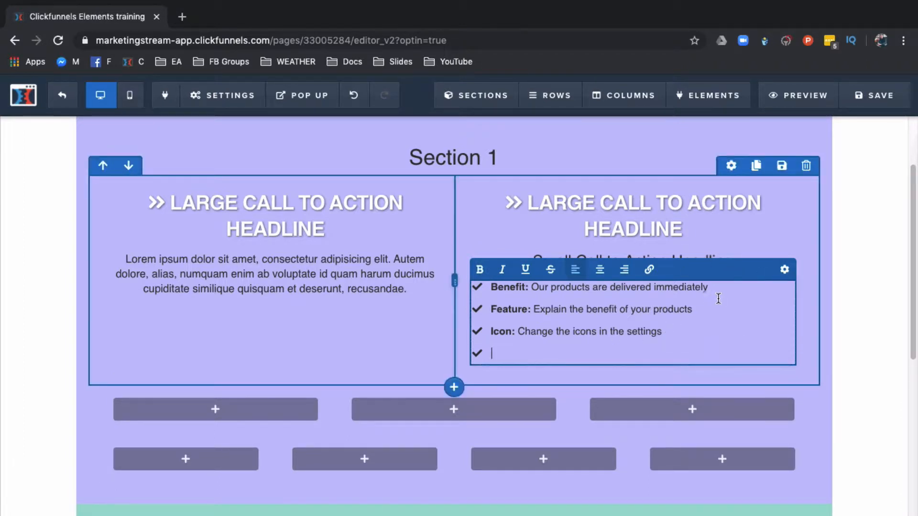
# Step: Set the bullet list's left margin to 18 and bullet space to 1 in its settings
pyautogui.click(785, 270)
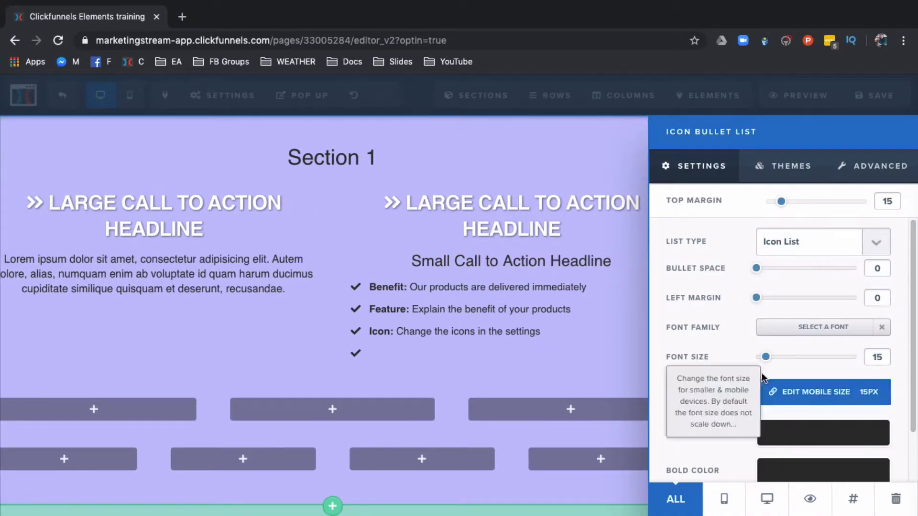
pyautogui.moveTo(757, 272); pyautogui.dragTo(773, 300)
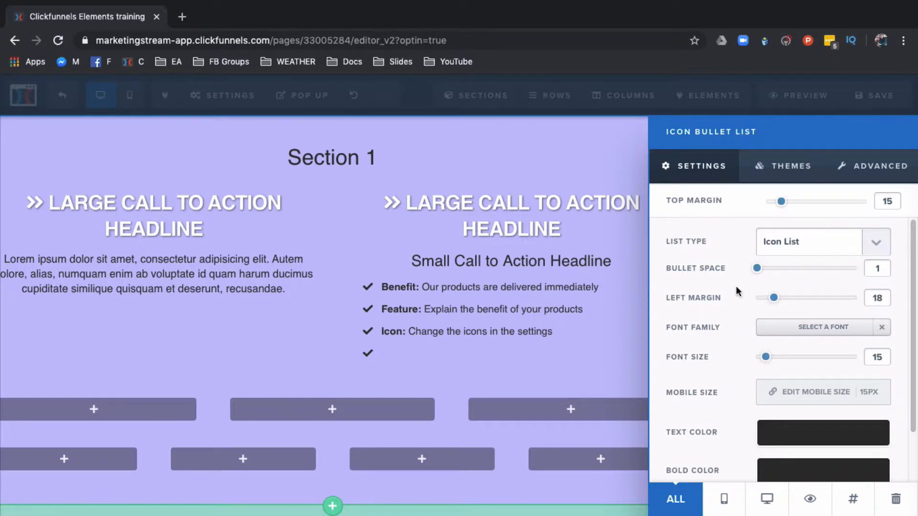
pyautogui.click(545, 315)
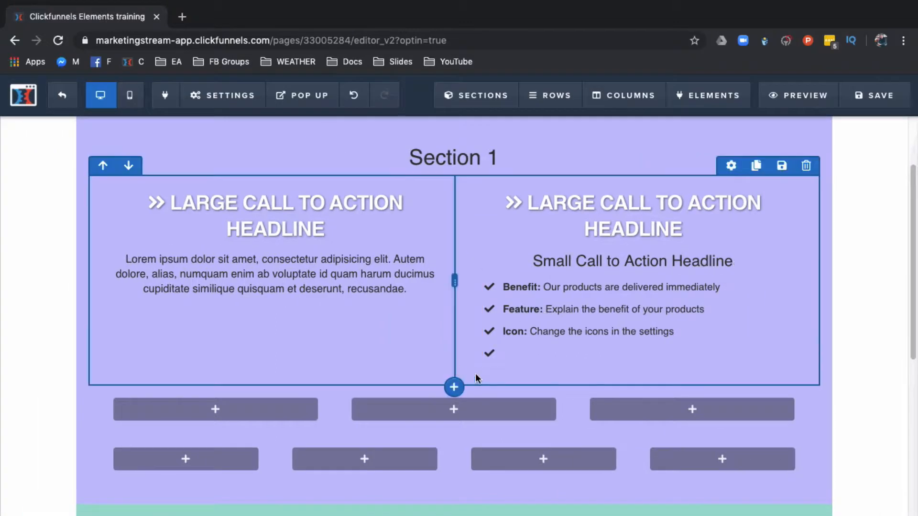
# Step: Add an Image element below the first column's paragraph and set it to a man's portrait from the image library
pyautogui.click(274, 298)
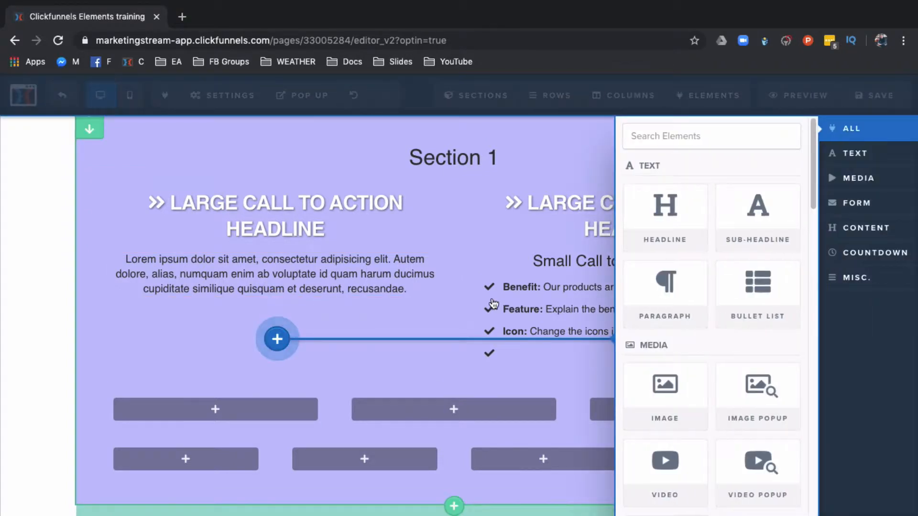
pyautogui.click(681, 393)
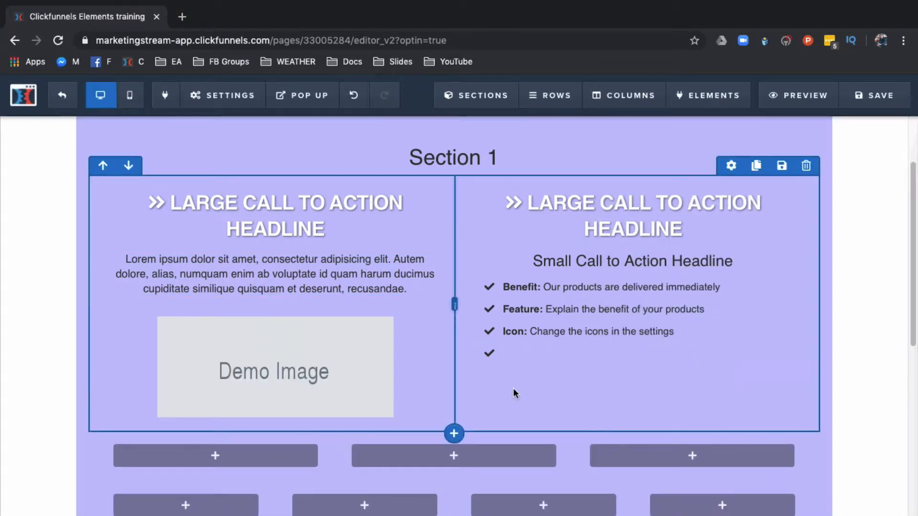
pyautogui.click(254, 361)
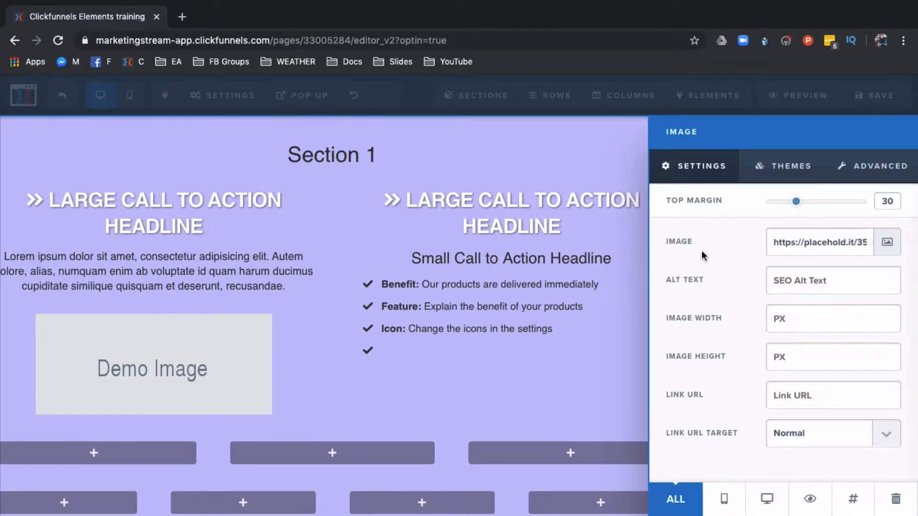
pyautogui.click(881, 242)
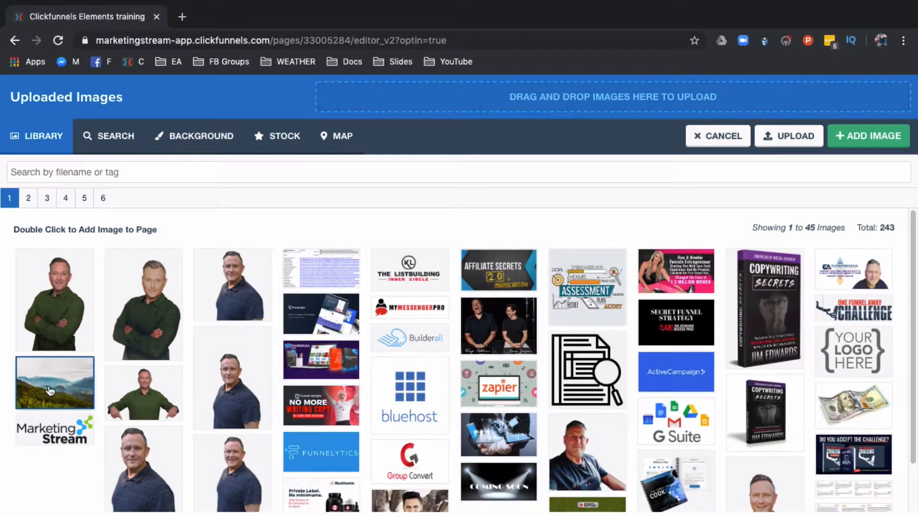
pyautogui.click(233, 298)
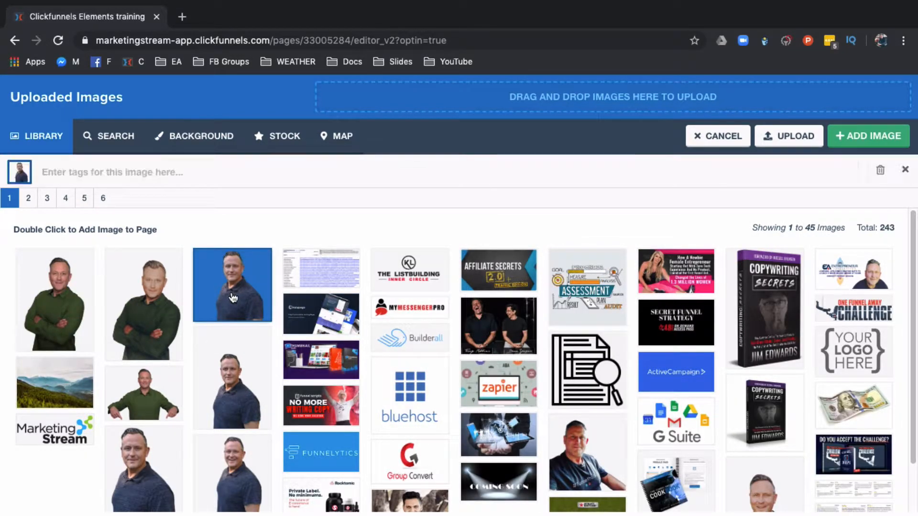
pyautogui.click(871, 137)
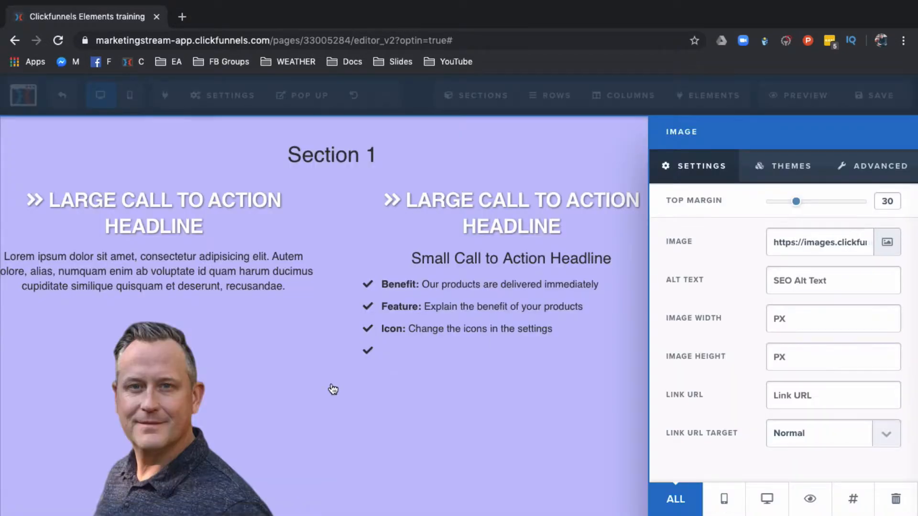
# Step: Try a 100 px width for the image
pyautogui.click(170, 405)
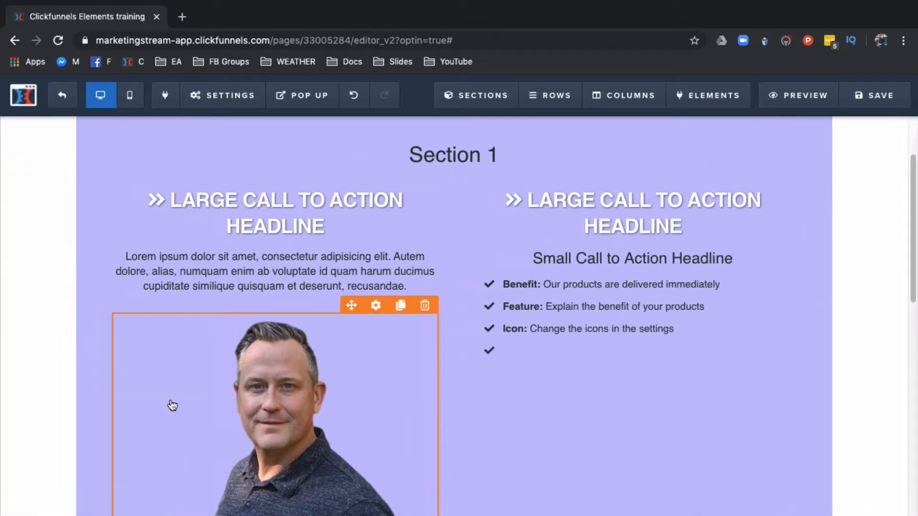
pyautogui.click(293, 392)
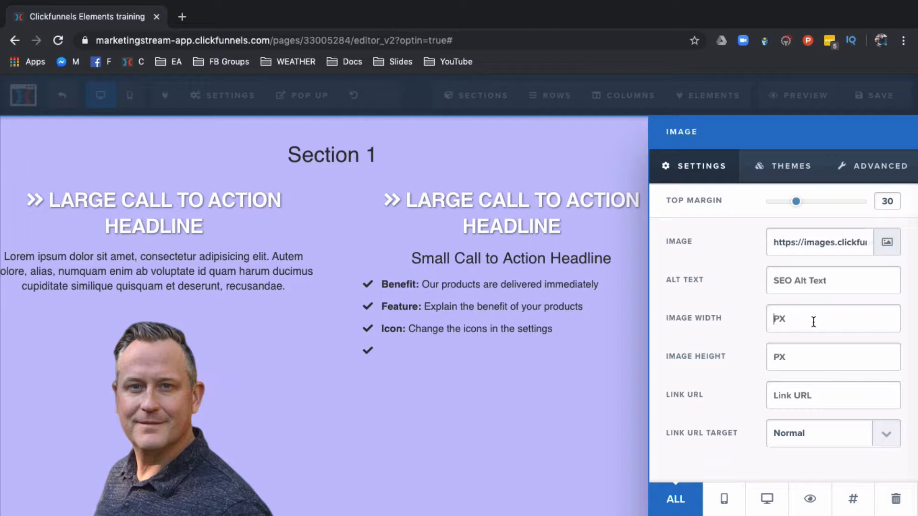
pyautogui.write('100')
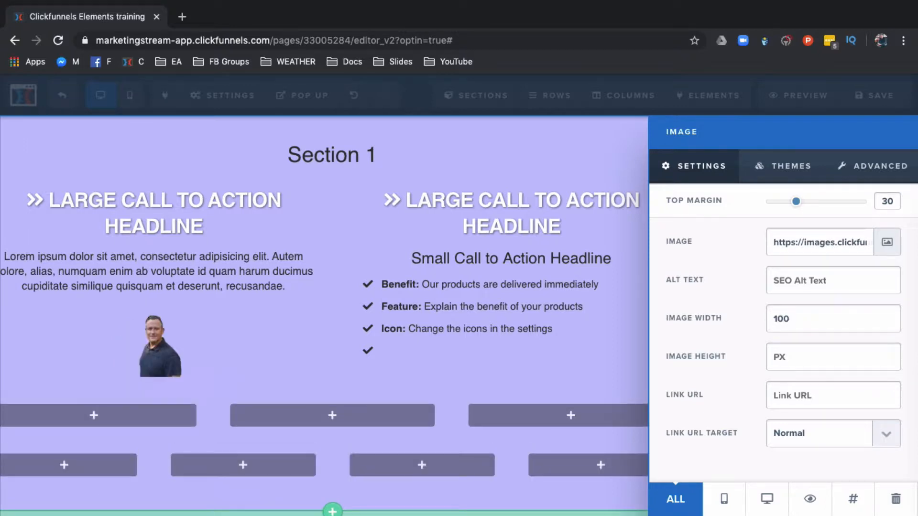
pyautogui.doubleClick(785, 325)
pyautogui.press('BackSpace')
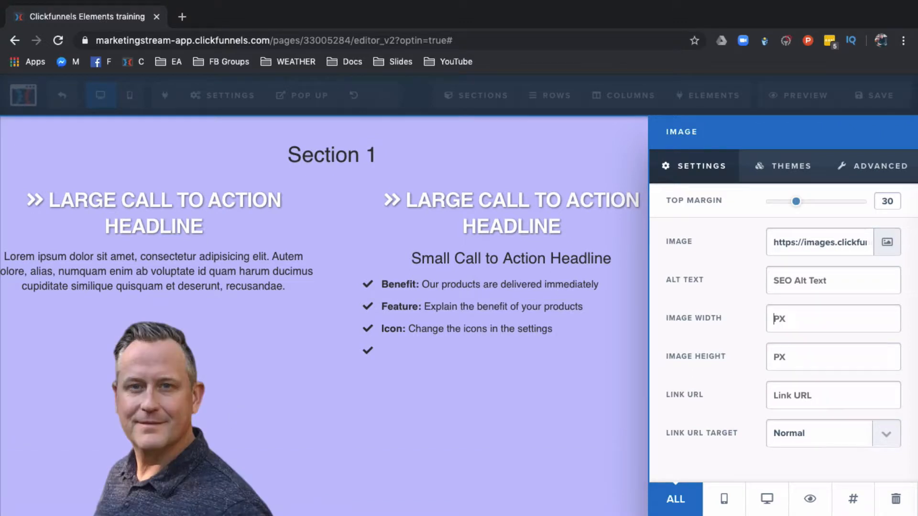
# Step: Set the image height to 100 px and the link URL to #
pyautogui.click(781, 361)
pyautogui.write('100')
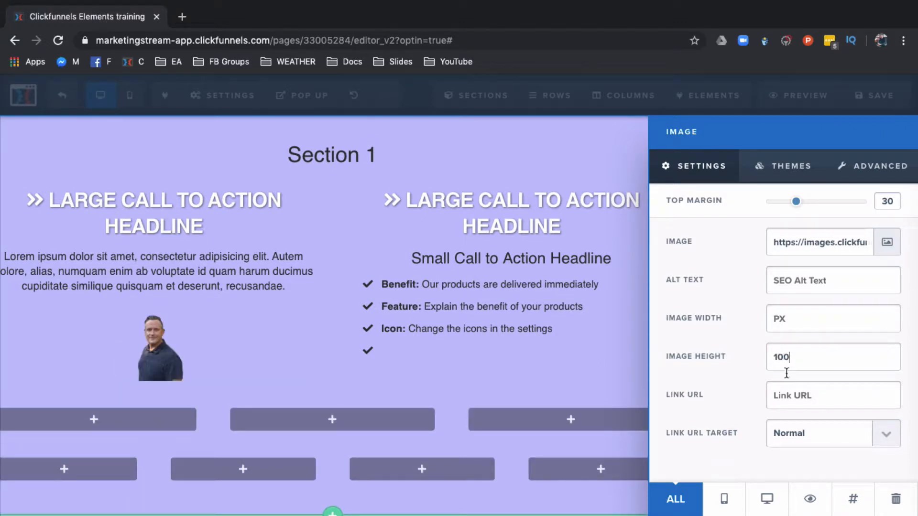
pyautogui.click(777, 401)
pyautogui.write('#')
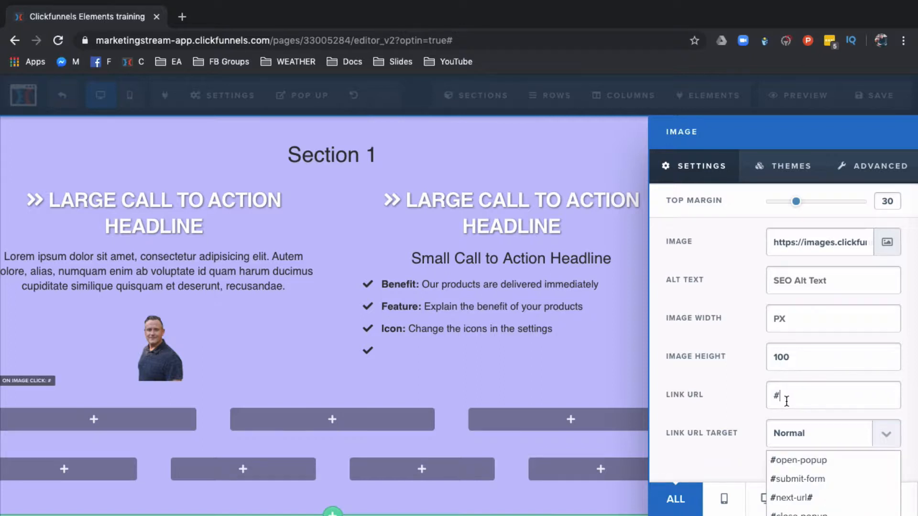
pyautogui.click(754, 401)
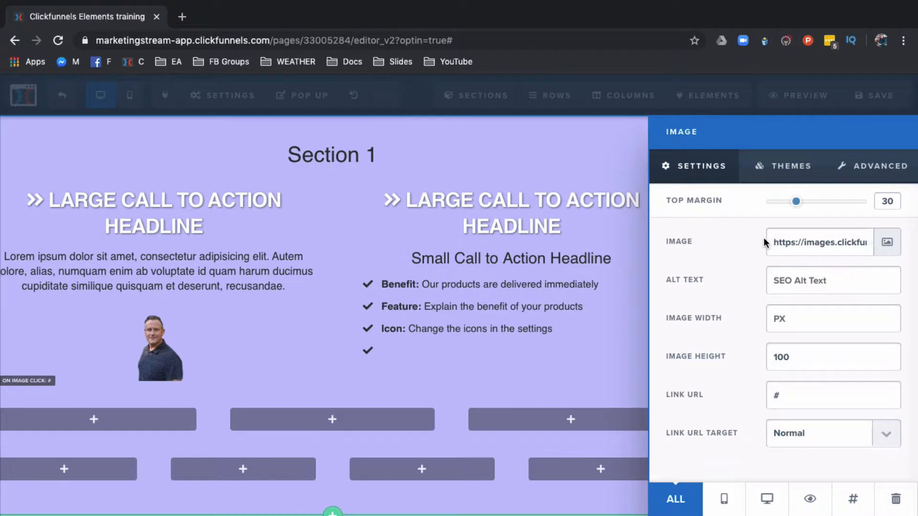
# Step: Set the image's top margin to 25 and apply a framed image theme
pyautogui.moveTo(802, 206)
pyautogui.mouseDown()
pyautogui.moveTo(819, 205)
pyautogui.moveTo(795, 207)
pyautogui.mouseUp()
pyautogui.click(788, 169)
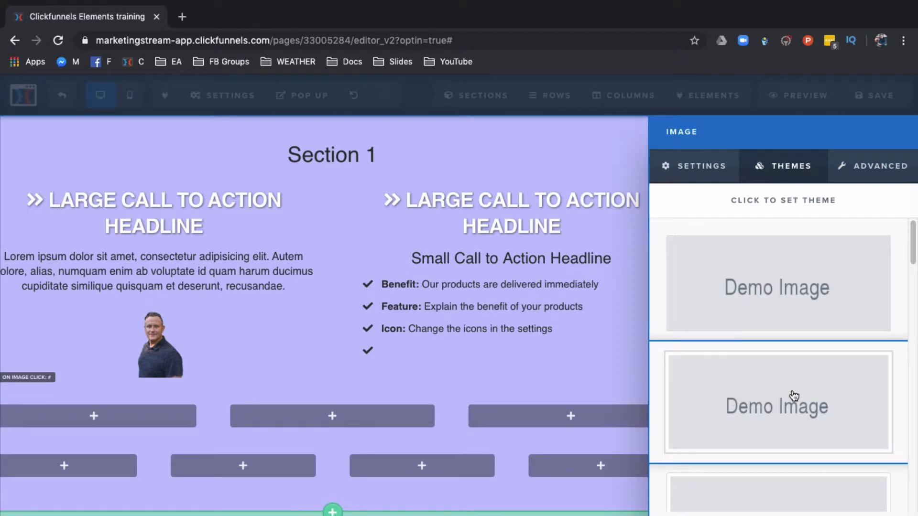
pyautogui.scroll(-5, 775, 394)
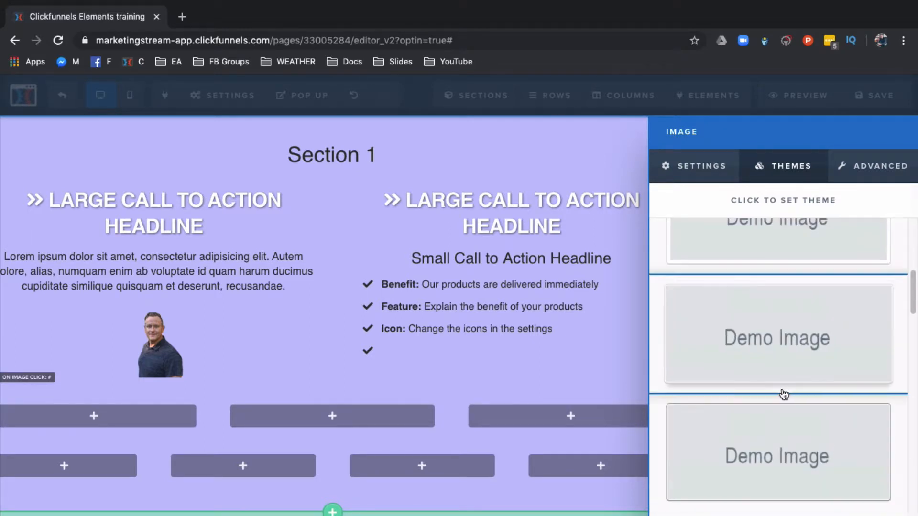
pyautogui.scroll(-2, 783, 393)
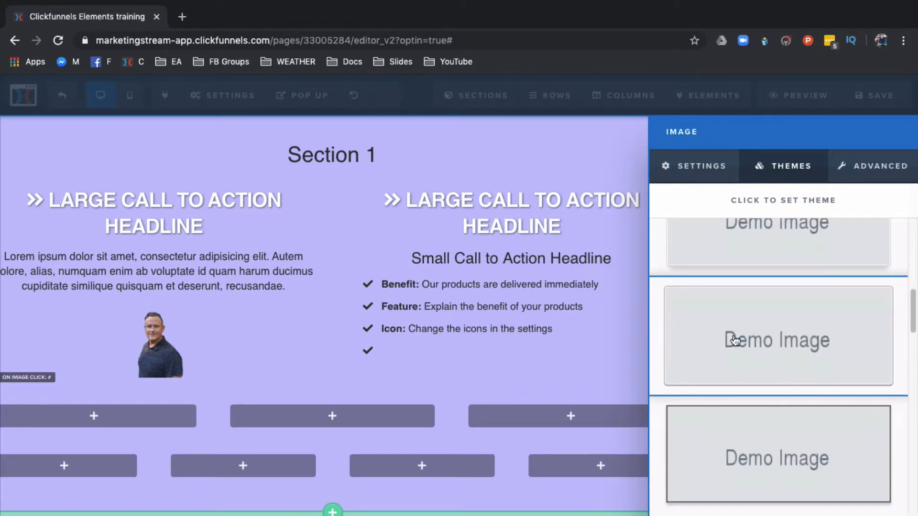
pyautogui.click(734, 335)
pyautogui.click(799, 394)
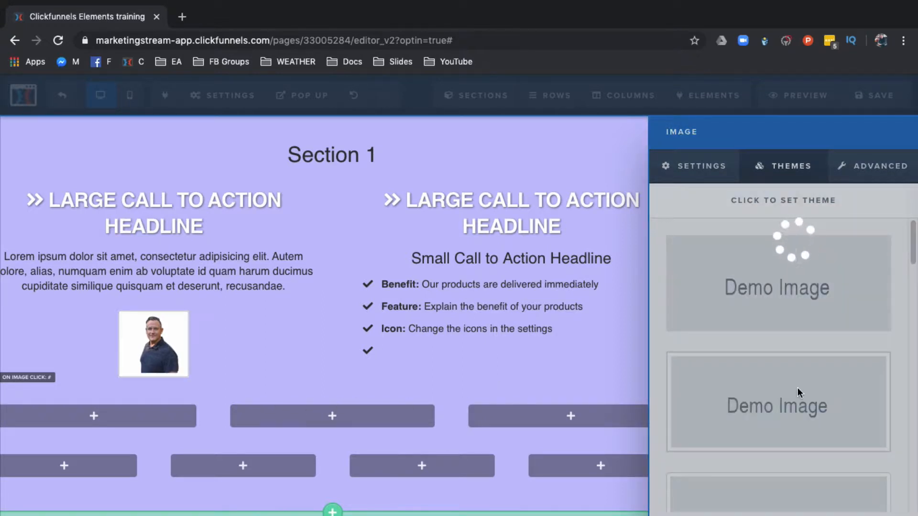
# Step: Set the image's radius to Circle and its alignment to Center in the advanced styles
pyautogui.click(874, 172)
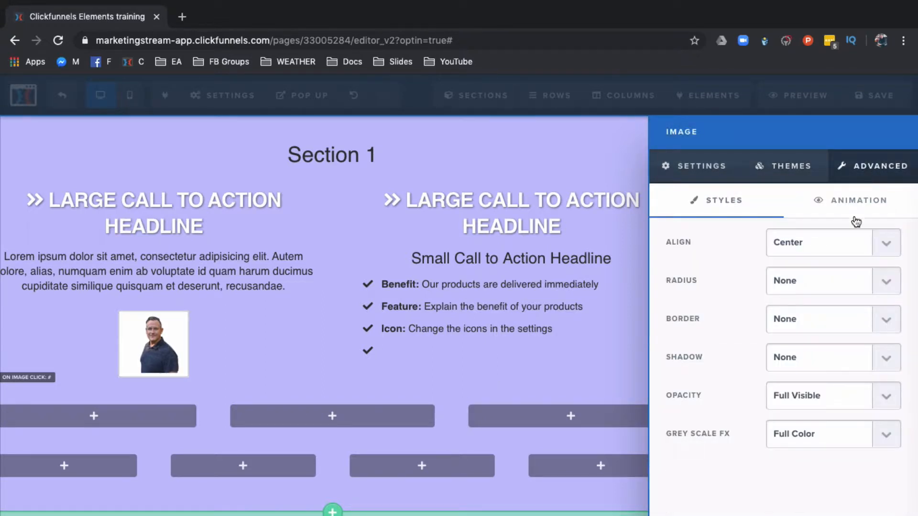
pyautogui.click(855, 248)
pyautogui.click(806, 233)
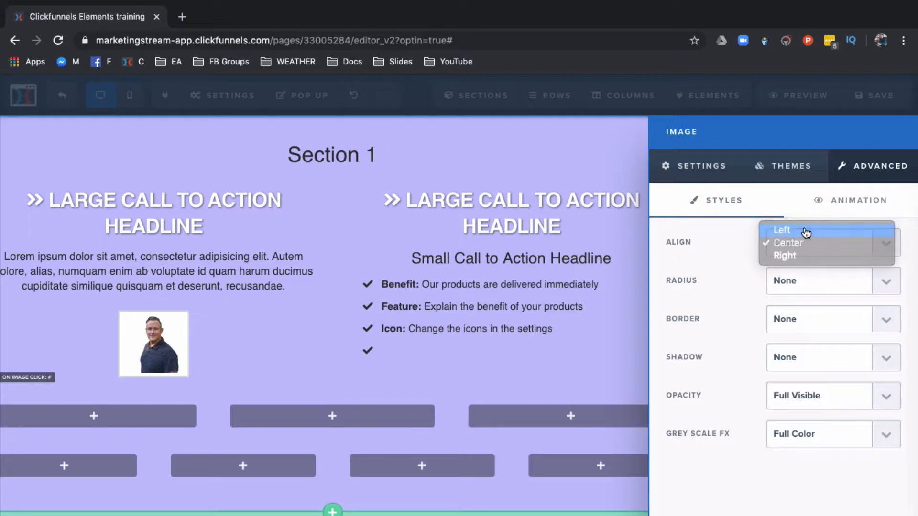
pyautogui.click(807, 281)
pyautogui.click(798, 297)
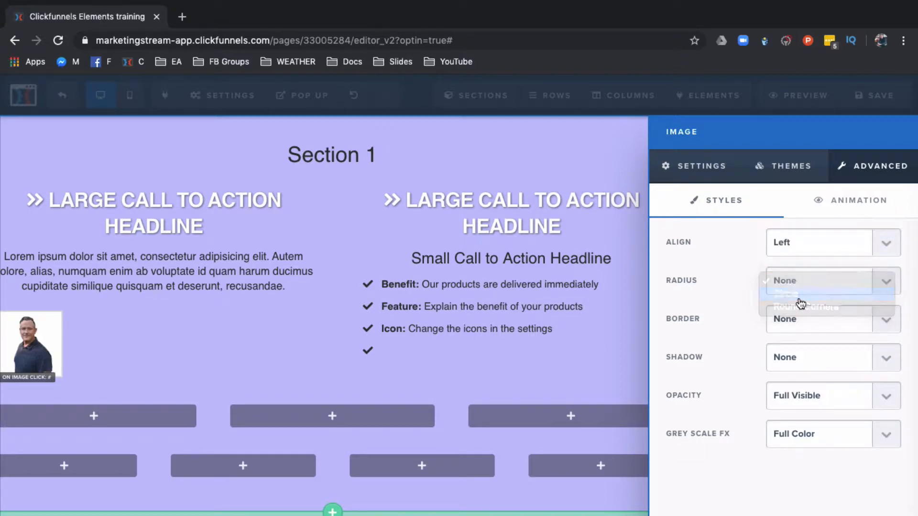
pyautogui.click(821, 246)
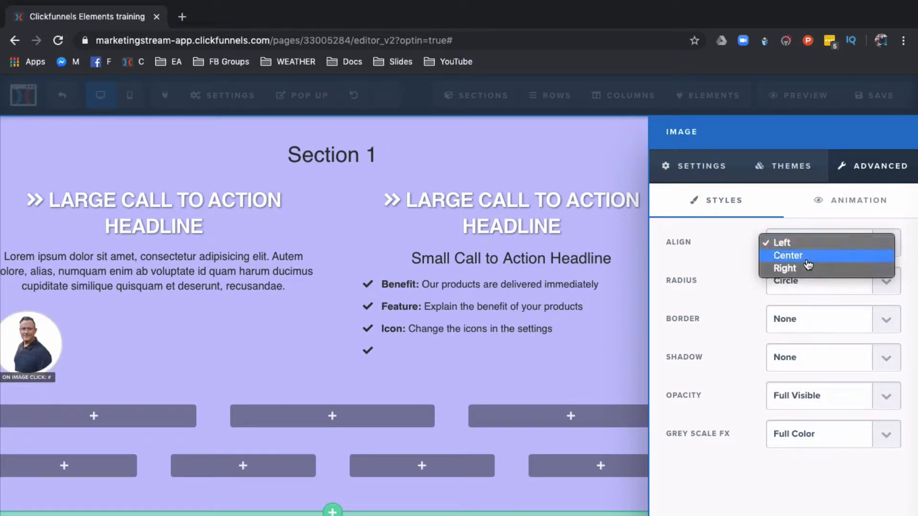
pyautogui.click(808, 264)
pyautogui.click(181, 350)
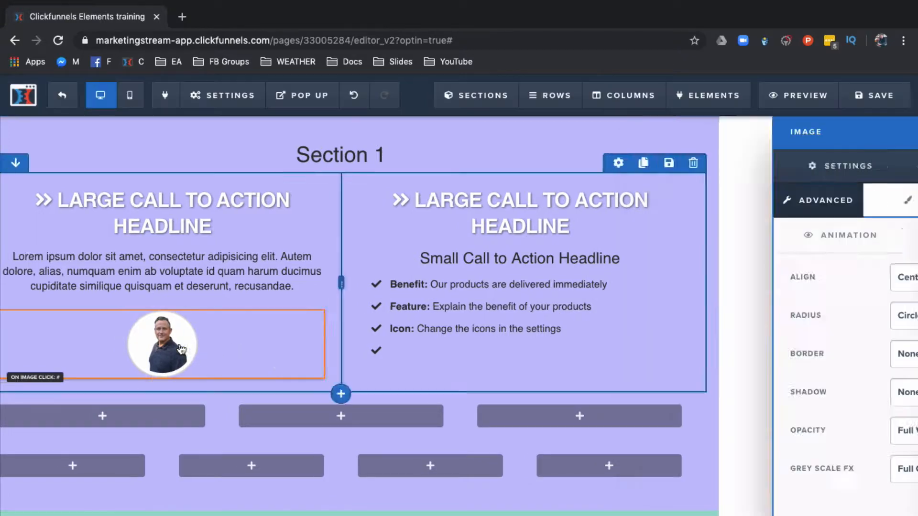
# Step: Set the circular image's height to 300 px
pyautogui.click(285, 344)
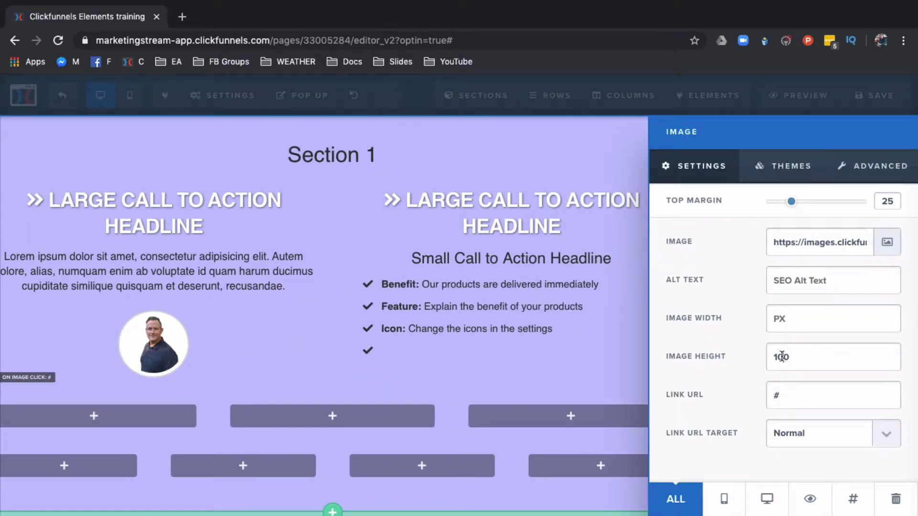
pyautogui.press('BackSpace')
pyautogui.press('BackSpace')
pyautogui.write('3')
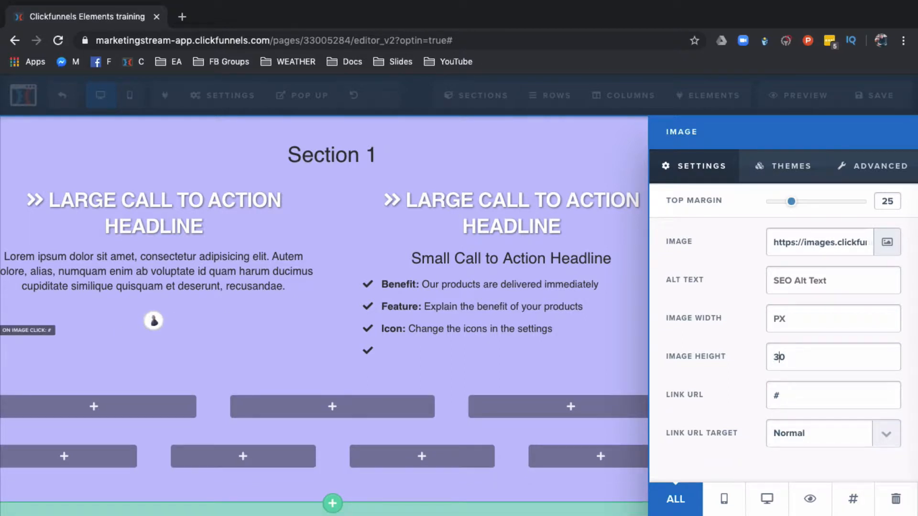
pyautogui.write('0')
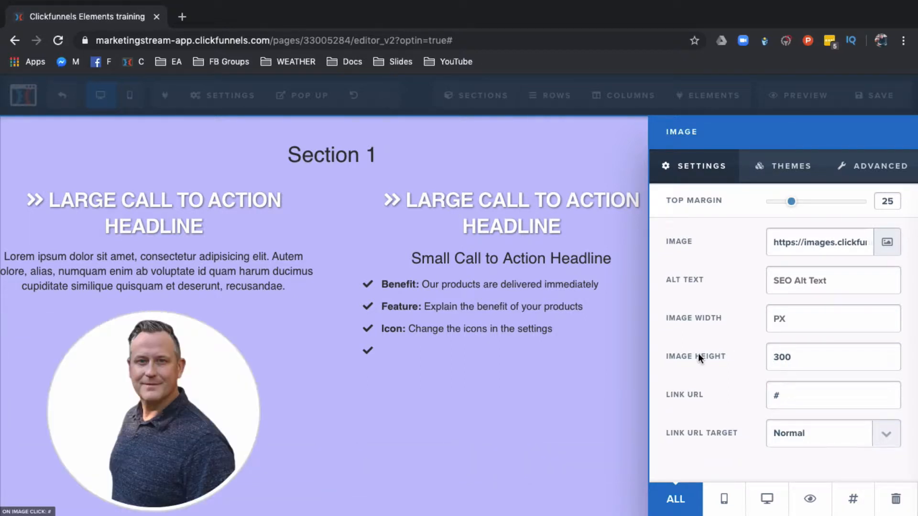
pyautogui.click(491, 377)
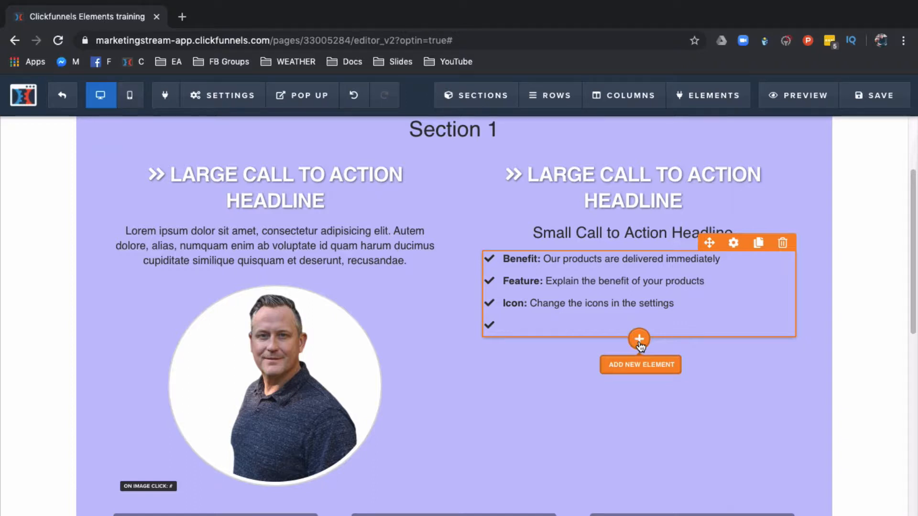
# Step: Add an Image Popup element below the bullet list in the right column
pyautogui.click(640, 340)
pyautogui.scroll(-1, 719, 360)
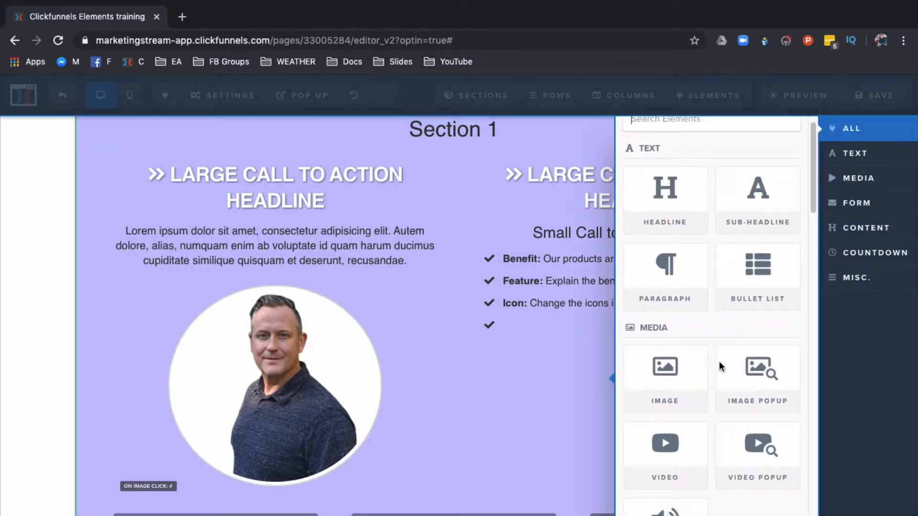
pyautogui.click(768, 370)
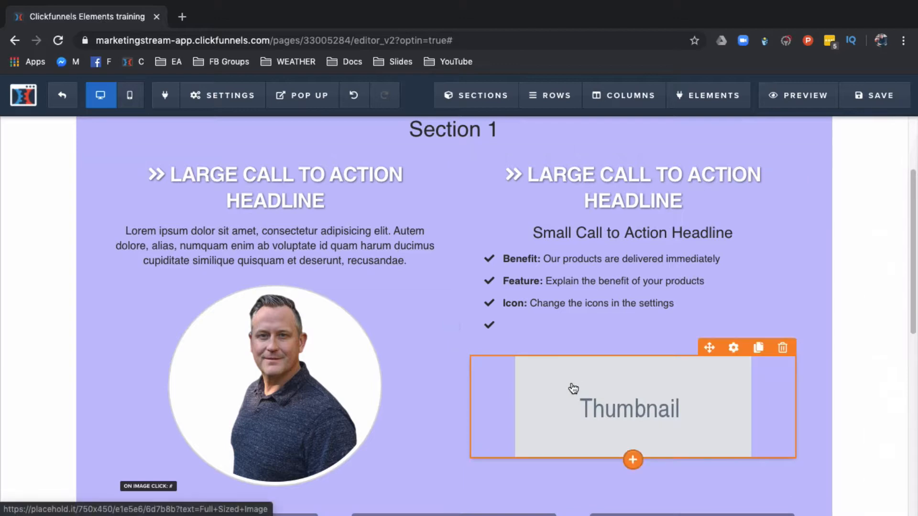
pyautogui.click(574, 387)
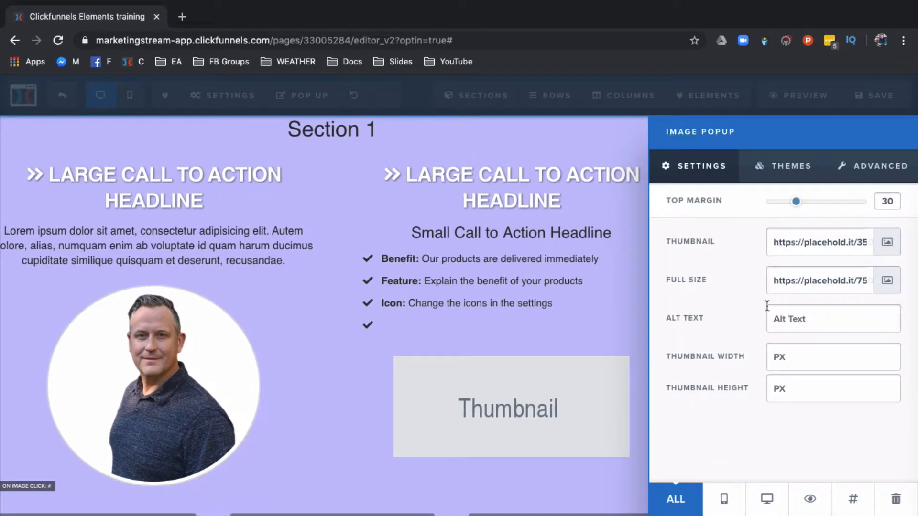
pyautogui.click(539, 343)
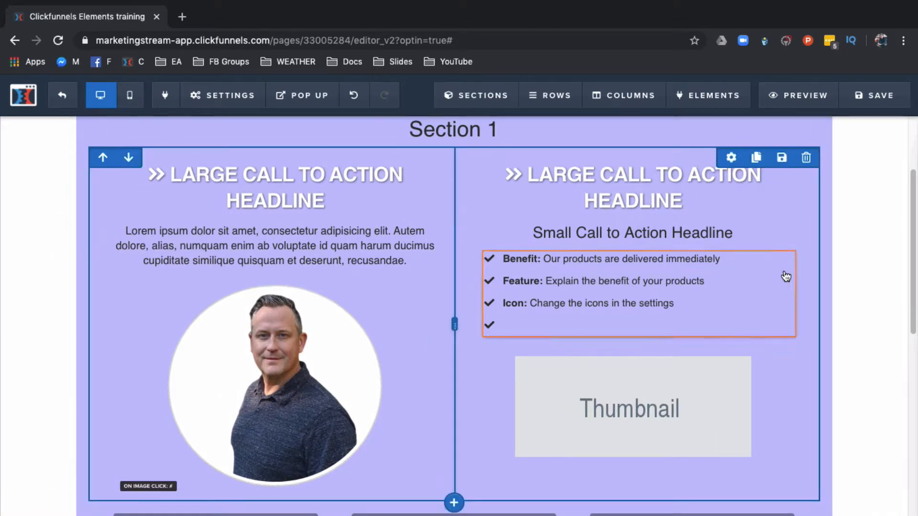
# Step: Save the page, preview it, and open and close the thumbnail's popup image
pyautogui.click(888, 99)
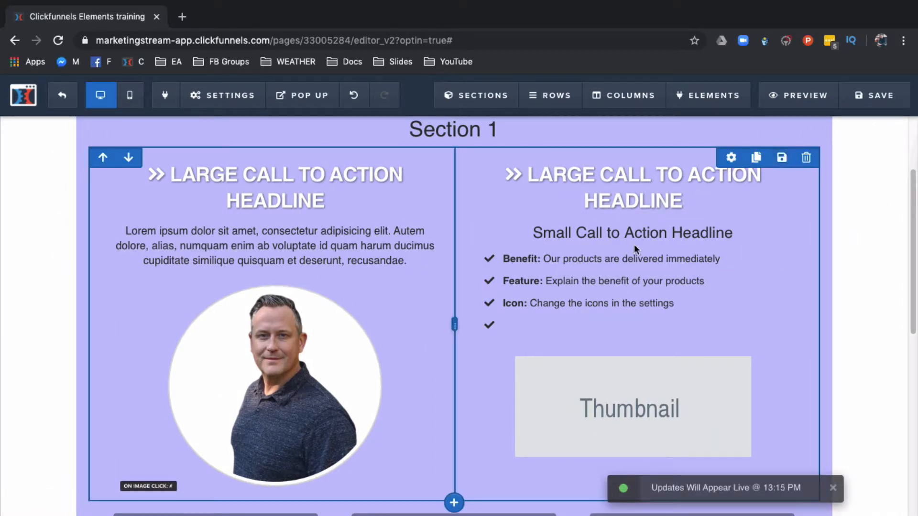
pyautogui.click(802, 103)
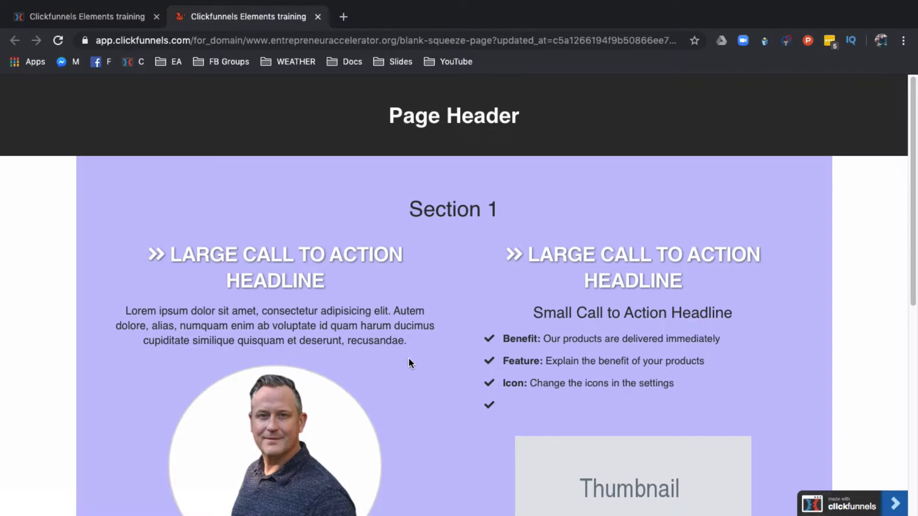
pyautogui.scroll(-1, 409, 358)
pyautogui.scroll(-1, 492, 384)
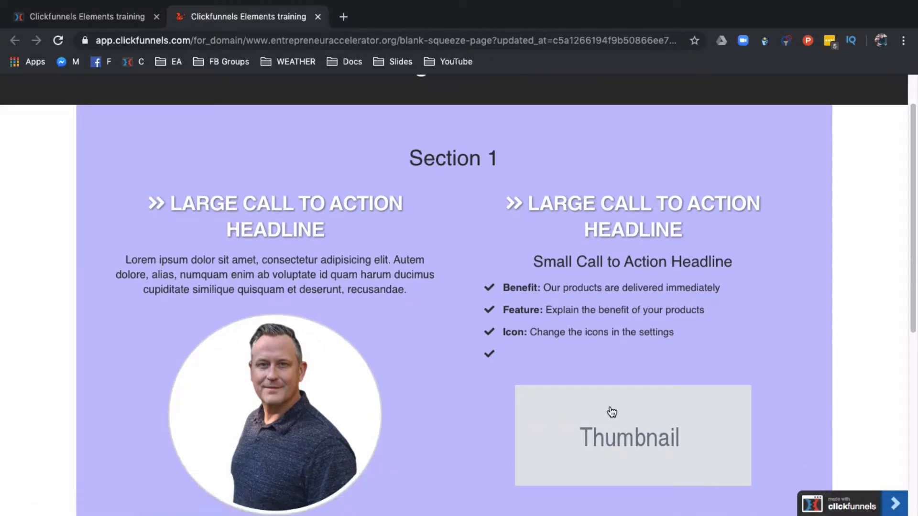
pyautogui.click(648, 426)
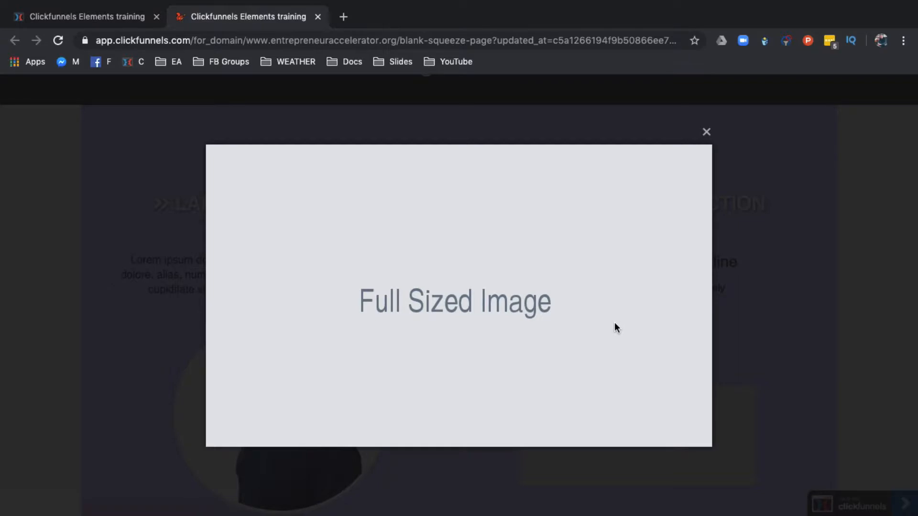
pyautogui.click(707, 133)
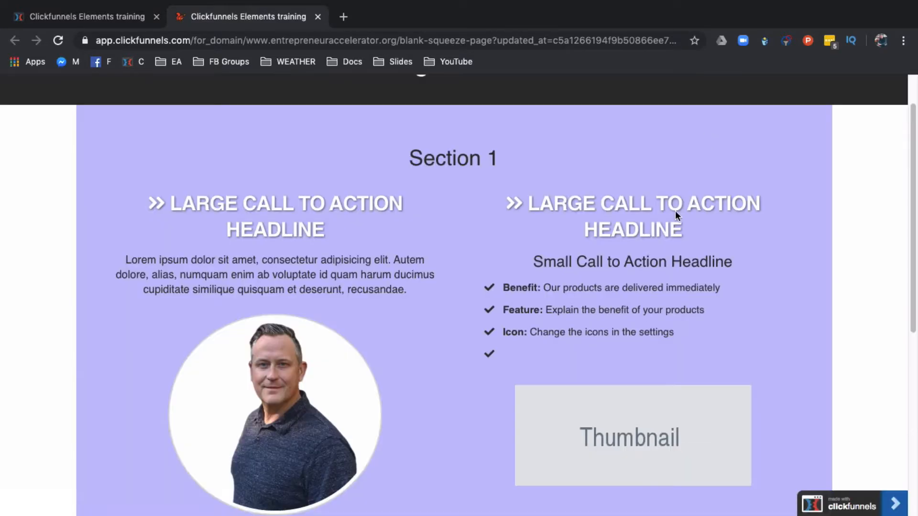
# Step: Return to the editor and add a Video element below the image popup thumbnail
pyautogui.scroll(-1, 558, 373)
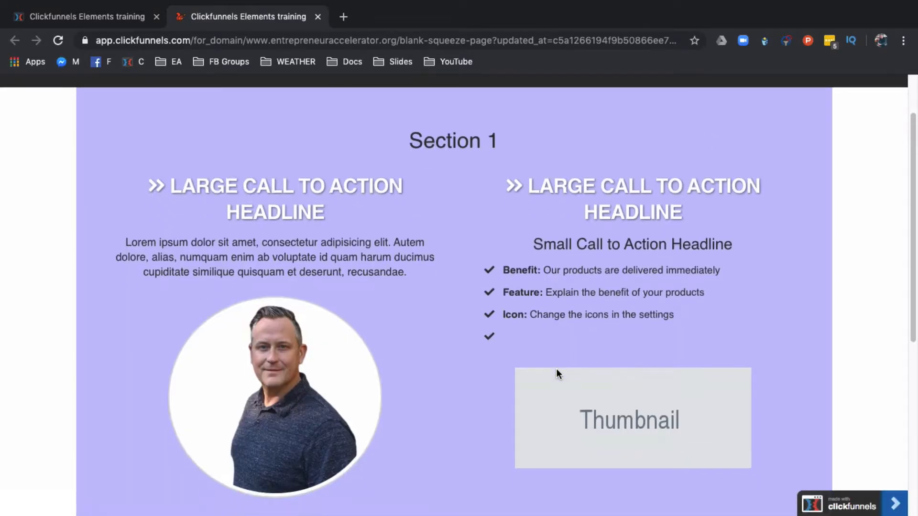
pyautogui.click(119, 23)
pyautogui.scroll(-2, 552, 338)
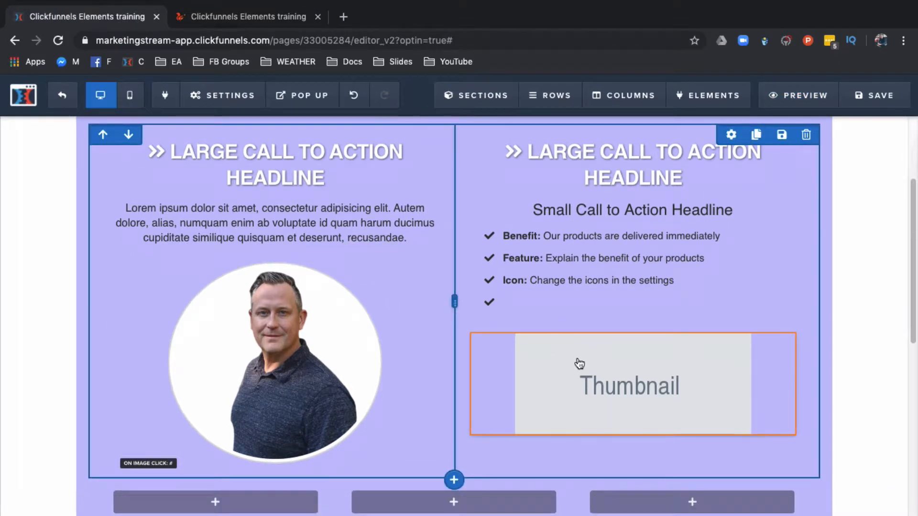
pyautogui.scroll(-2, 579, 364)
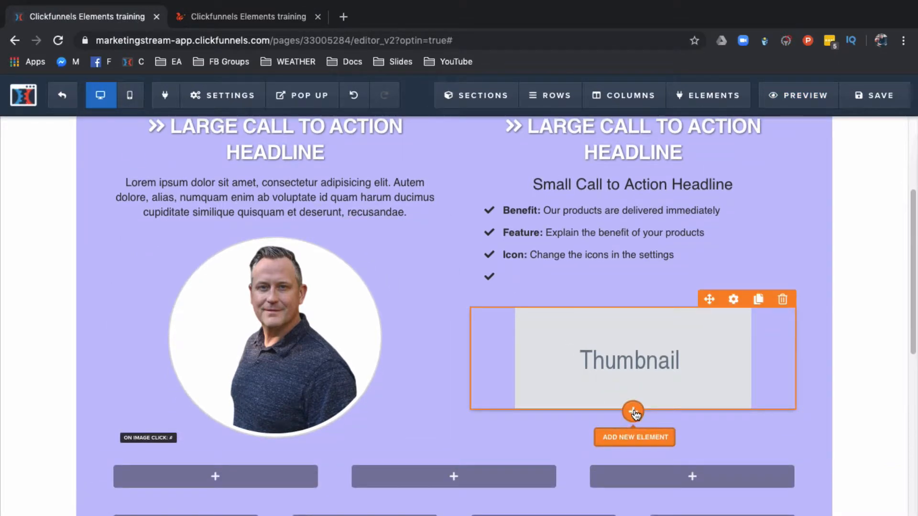
pyautogui.click(633, 412)
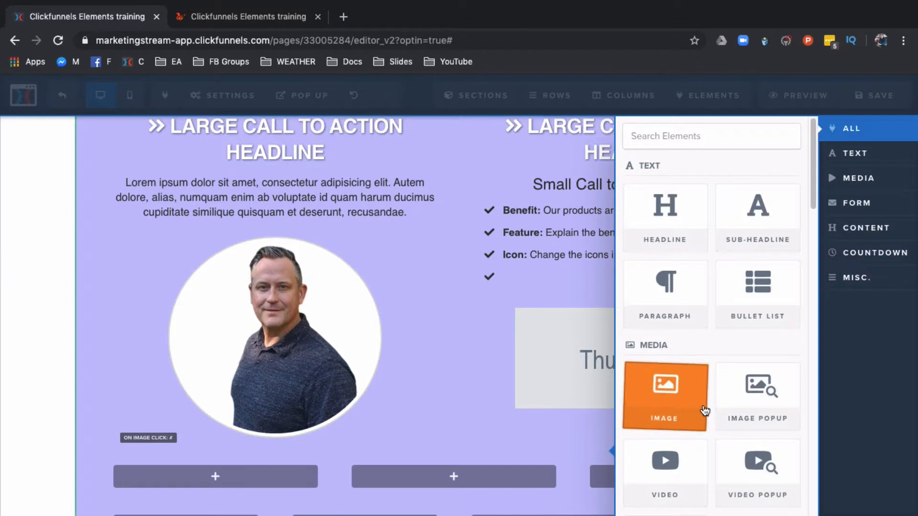
pyautogui.click(671, 479)
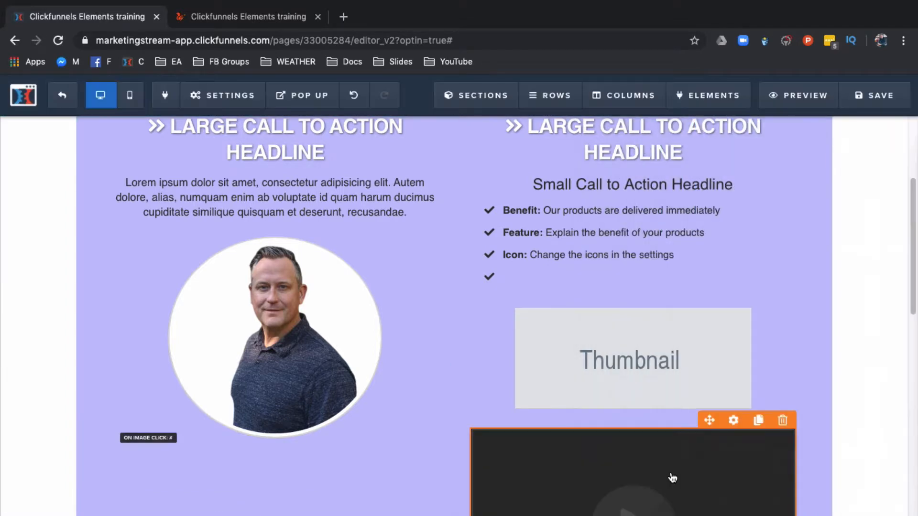
# Step: Save the page with the new video element
pyautogui.scroll(-5, 631, 438)
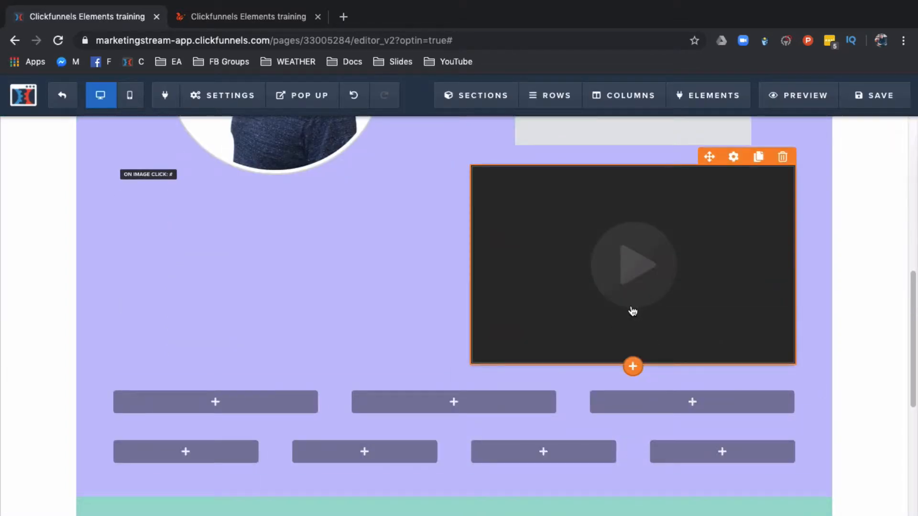
pyautogui.scroll(2, 547, 358)
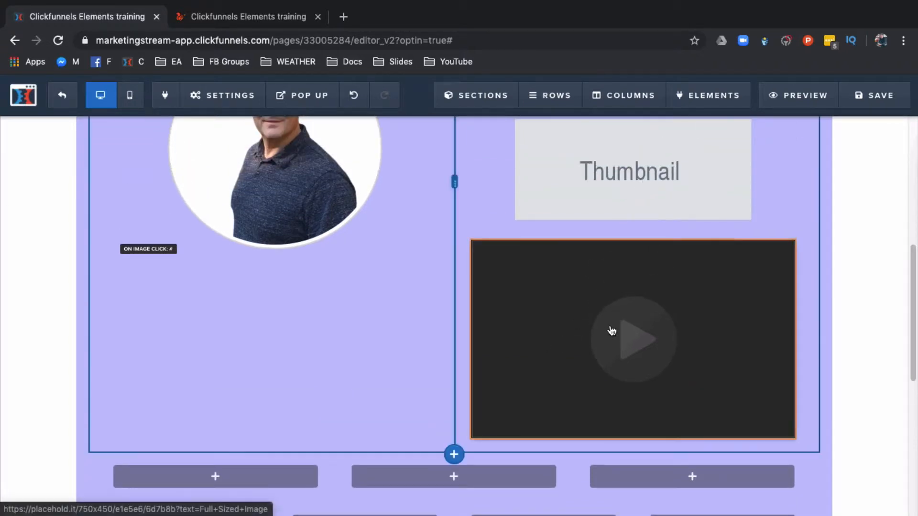
pyautogui.click(860, 98)
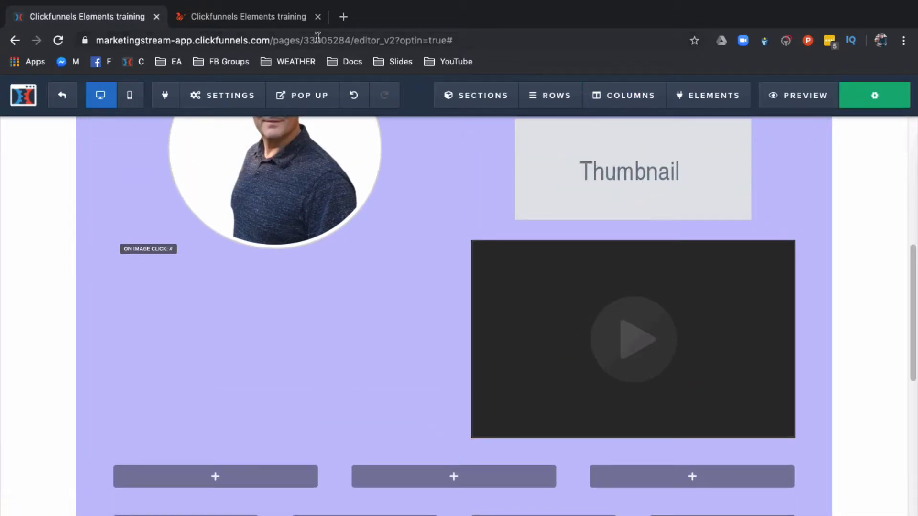
# Step: Reload the preview tab and try playing the embedded video, then return to the editor
pyautogui.click(257, 18)
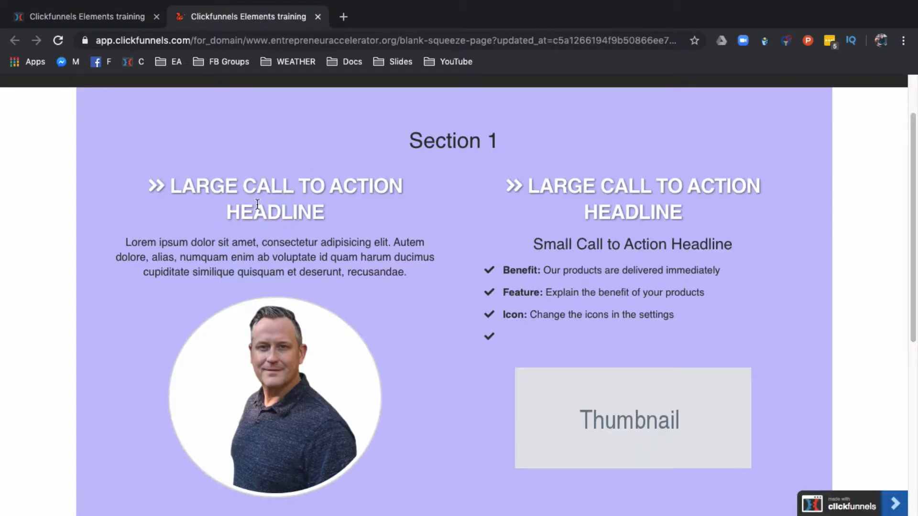
pyautogui.click(58, 41)
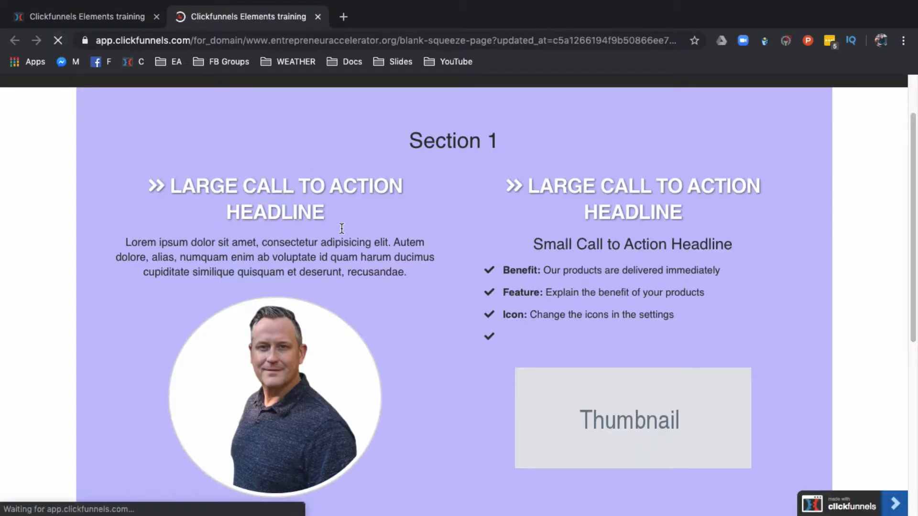
pyautogui.scroll(-5, 514, 351)
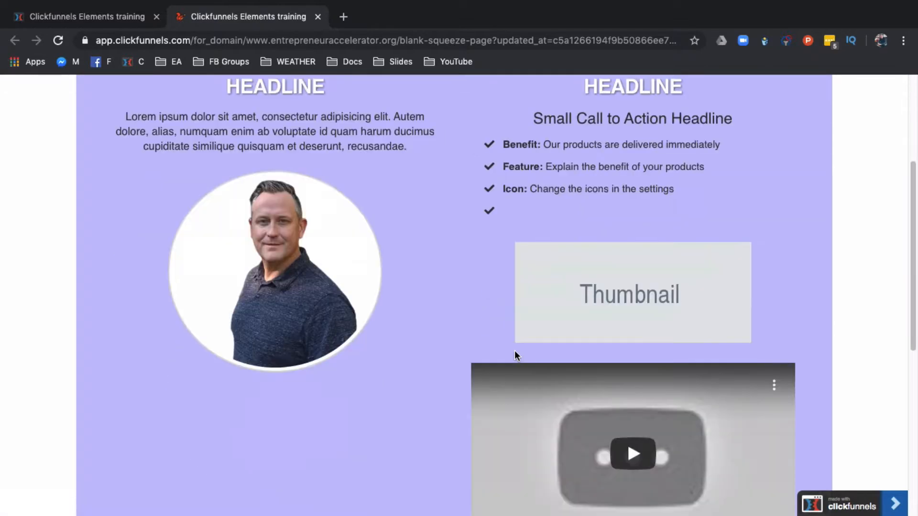
pyautogui.click(638, 340)
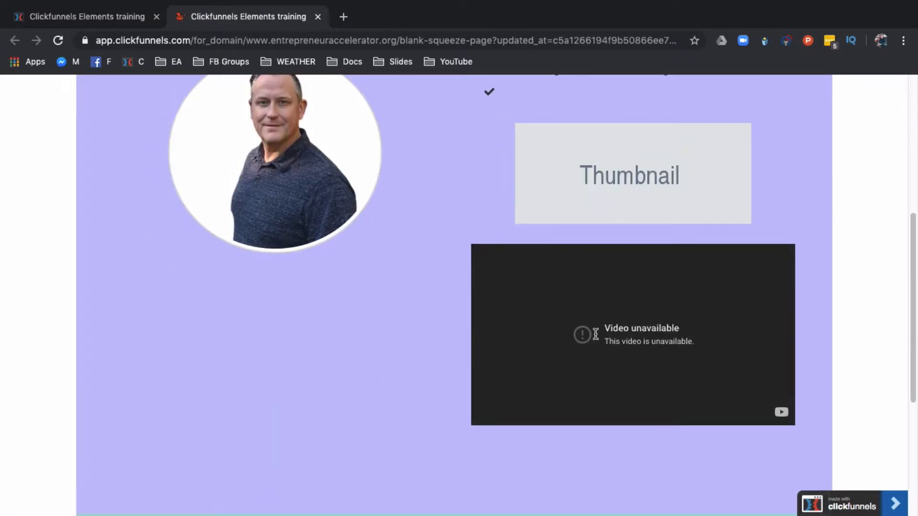
pyautogui.scroll(3, 458, 326)
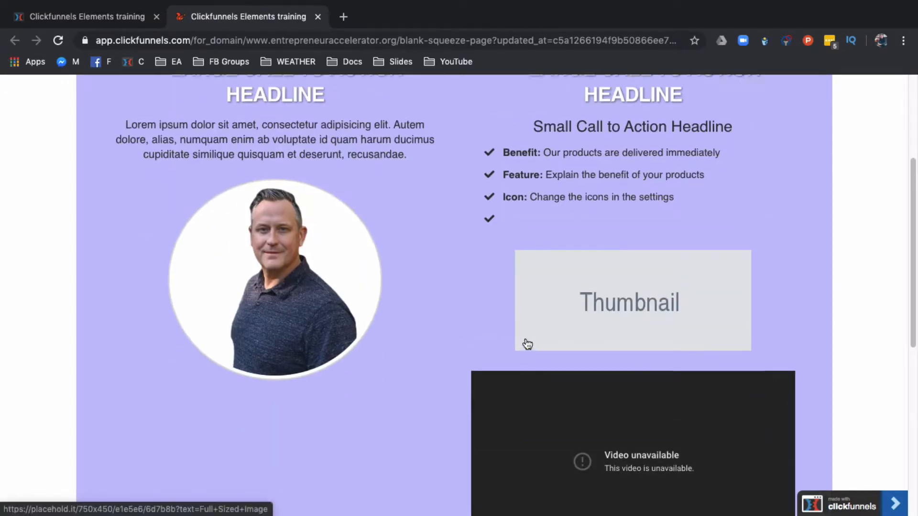
pyautogui.scroll(2, 527, 345)
pyautogui.click(118, 17)
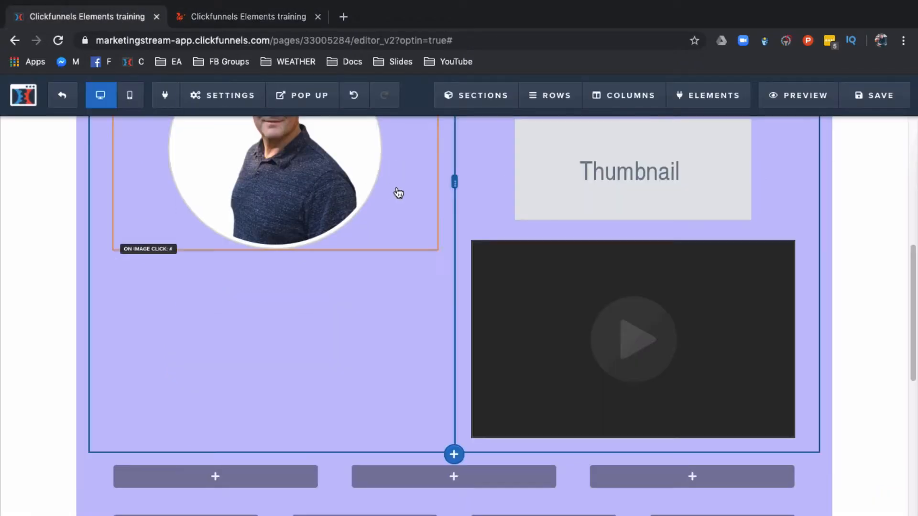
# Step: Open the video element's settings and set its video type to YouTube
pyautogui.click(675, 299)
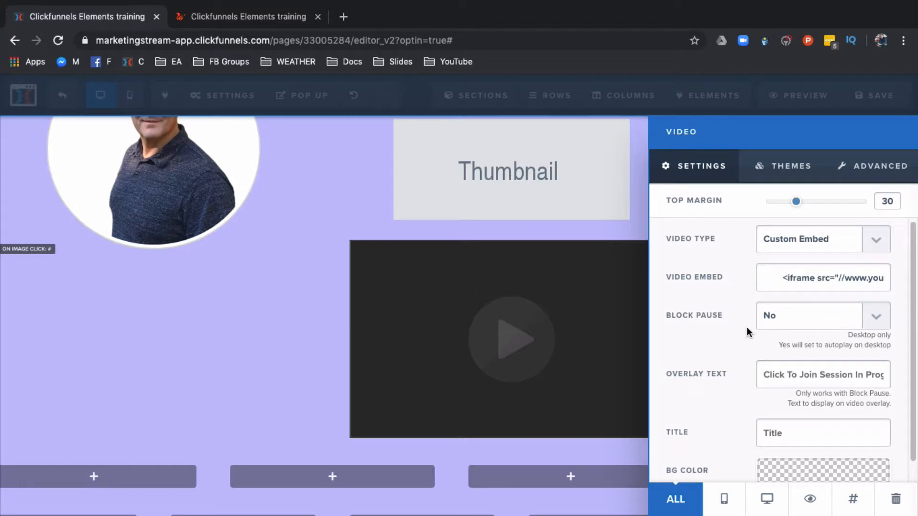
pyautogui.scroll(-1, 747, 342)
pyautogui.click(787, 304)
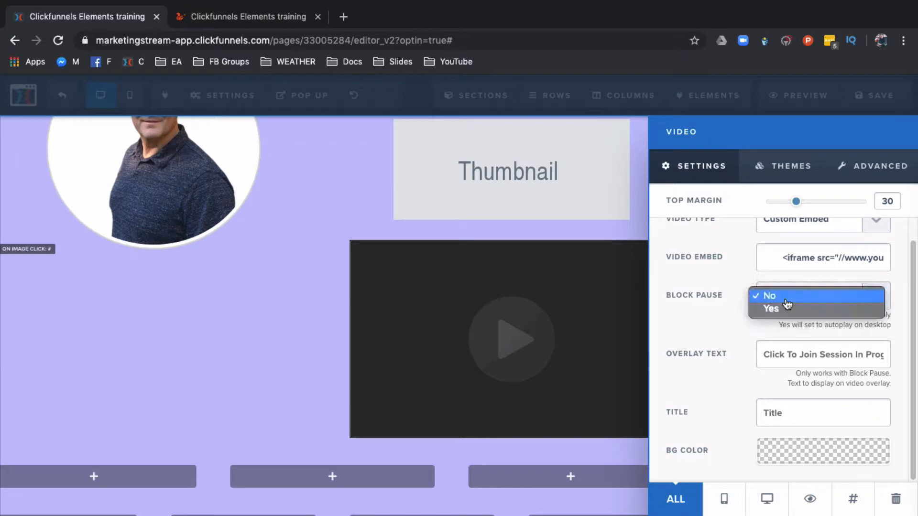
pyautogui.click(693, 298)
pyautogui.scroll(1, 749, 280)
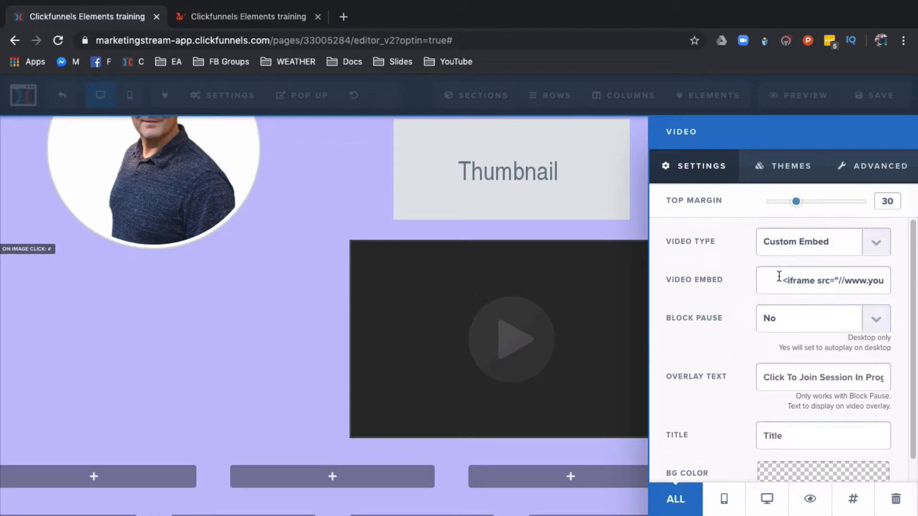
pyautogui.click(866, 243)
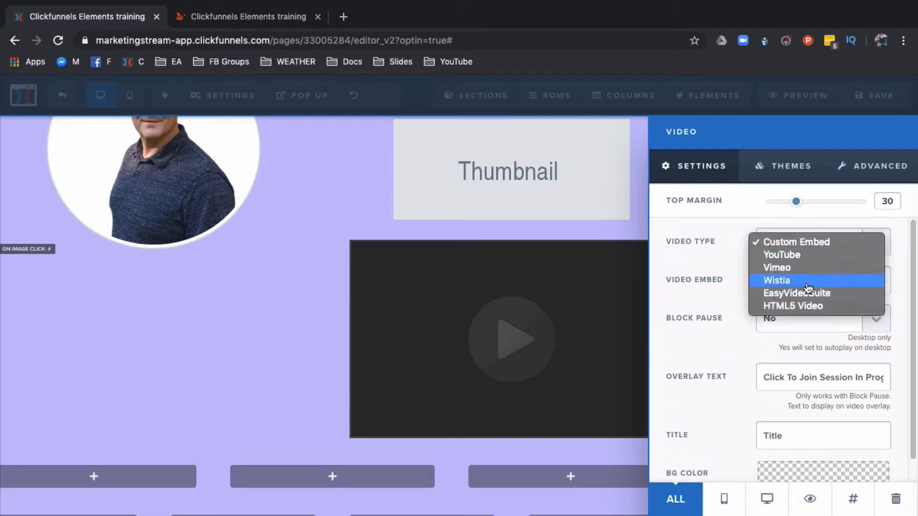
pyautogui.click(799, 255)
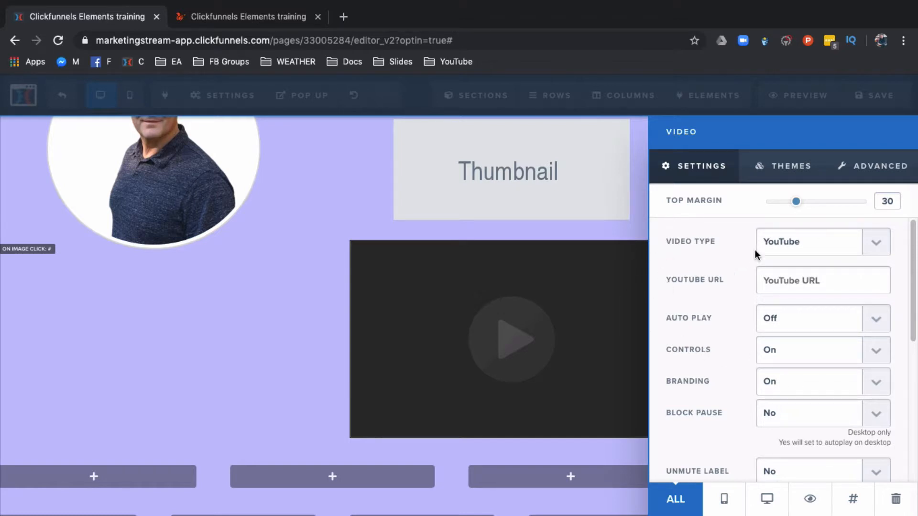
# Step: Review the YouTube video options in the element settings
pyautogui.scroll(-3, 698, 276)
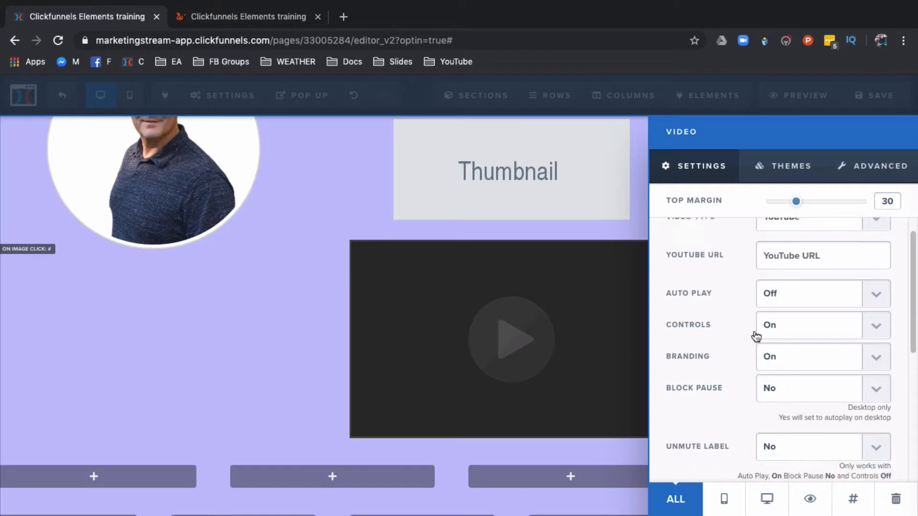
pyautogui.scroll(-1, 719, 351)
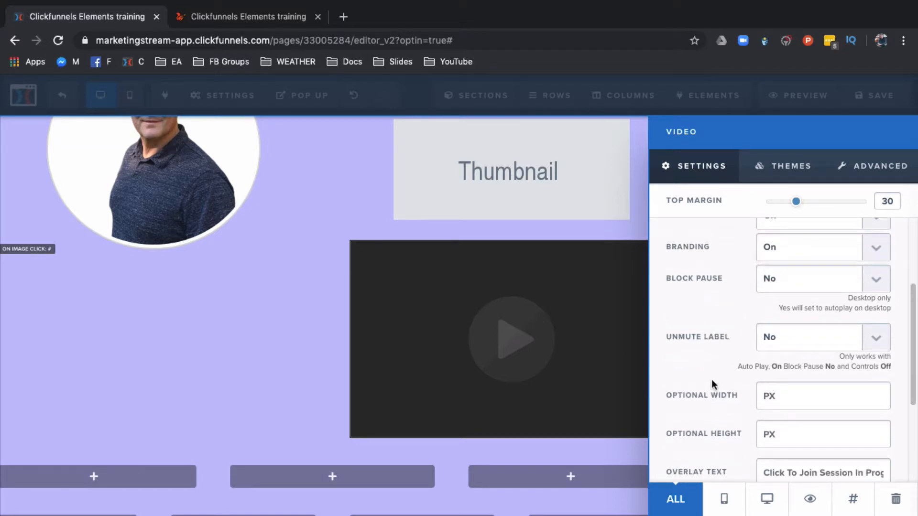
pyautogui.scroll(-4, 753, 389)
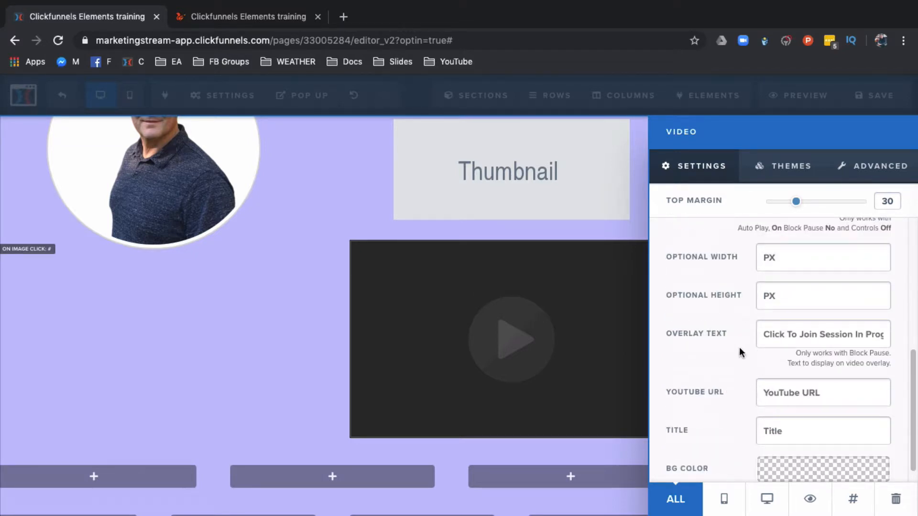
# Step: Set the video's overlay text to "Un mute" and close the element settings
pyautogui.tripleClick(806, 330)
pyautogui.write('Un mute')
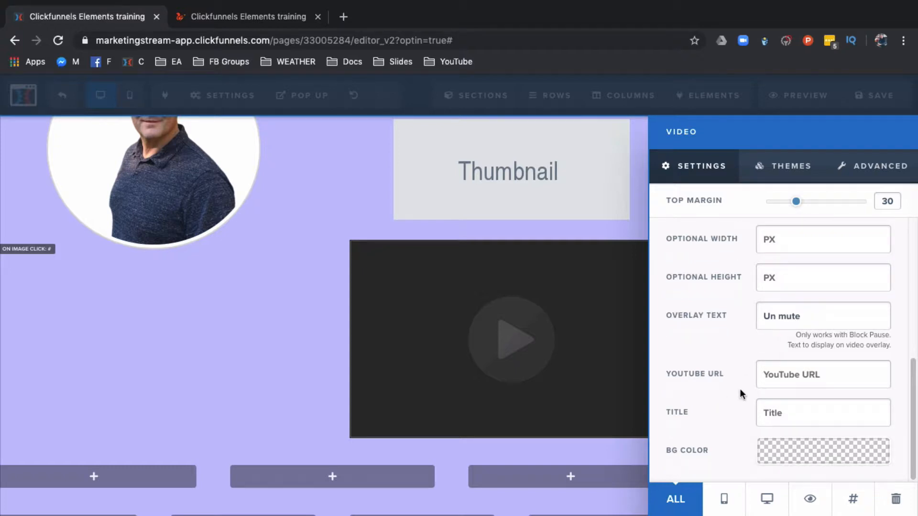
pyautogui.click(601, 376)
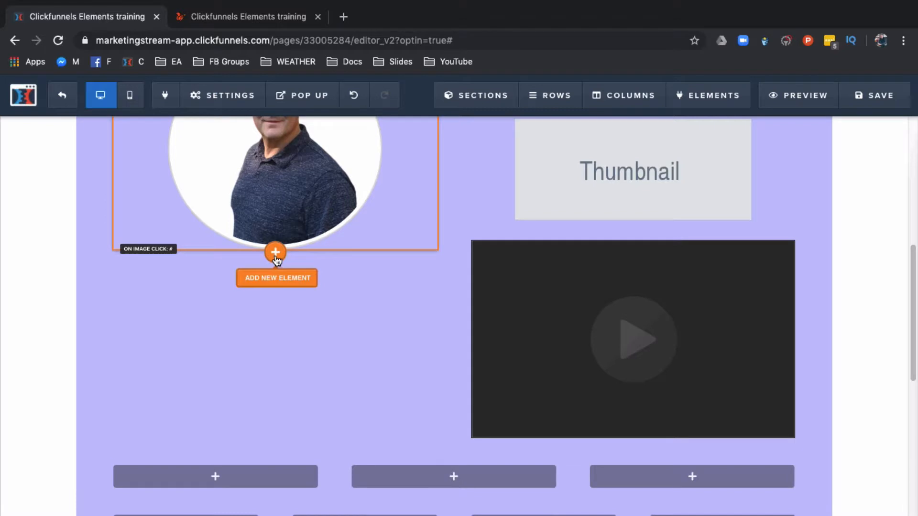
# Step: Add an Audio Player element below the round portrait image in the left column
pyautogui.click(276, 258)
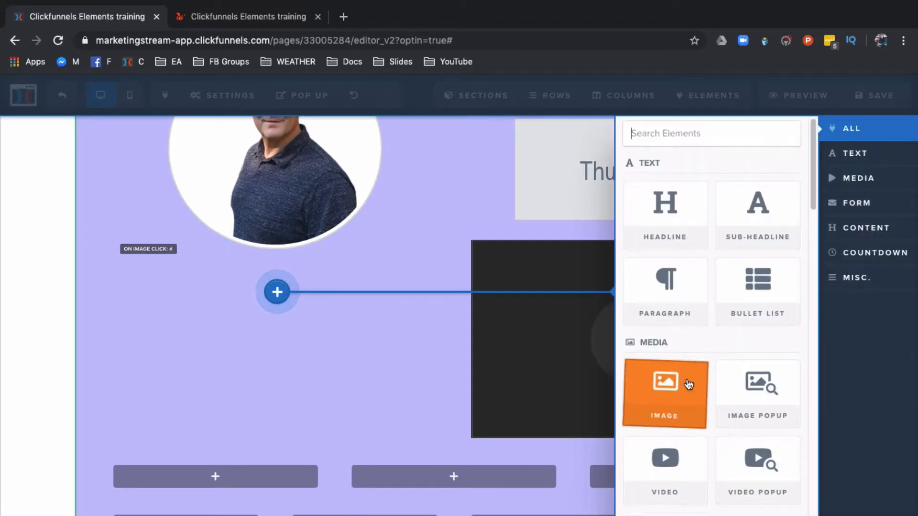
pyautogui.scroll(-1, 690, 387)
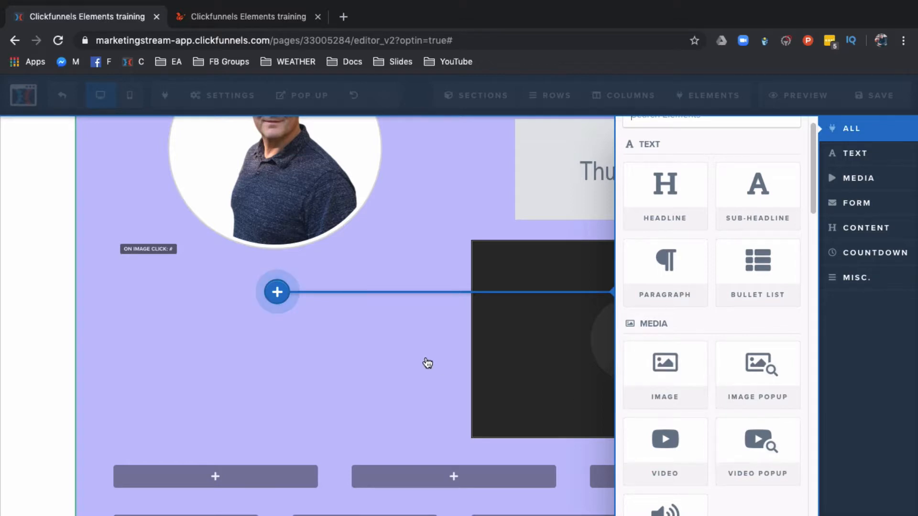
pyautogui.scroll(-3, 692, 390)
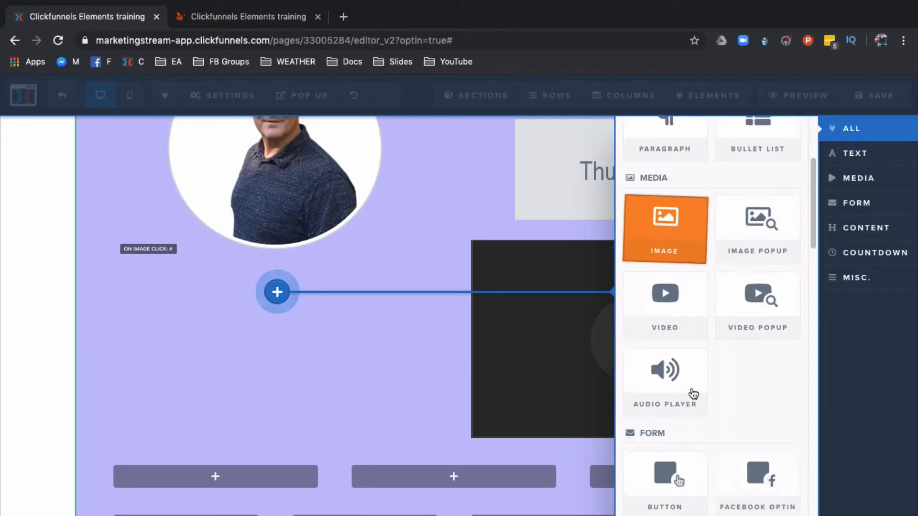
pyautogui.click(664, 380)
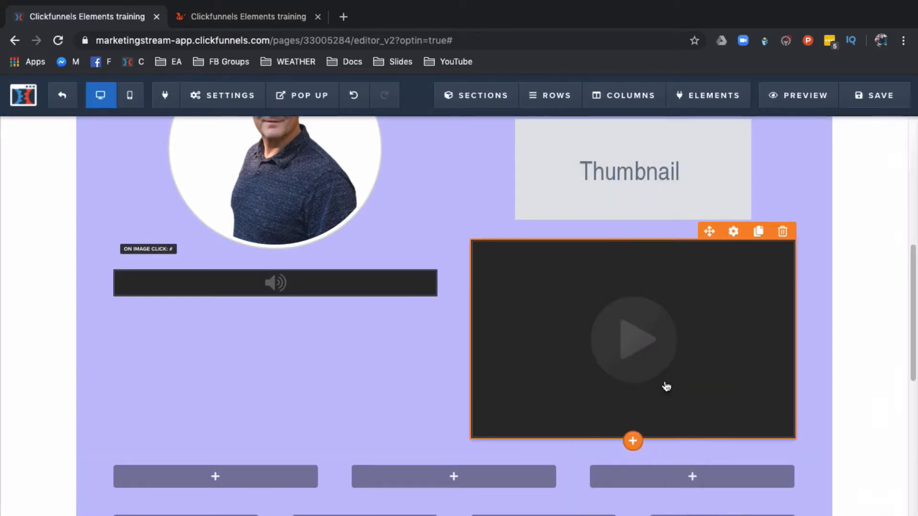
pyautogui.click(287, 286)
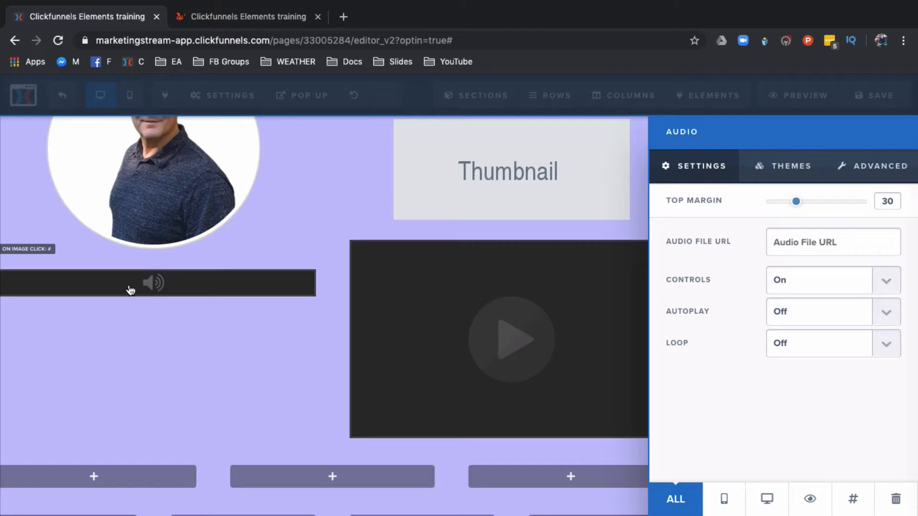
pyautogui.click(201, 313)
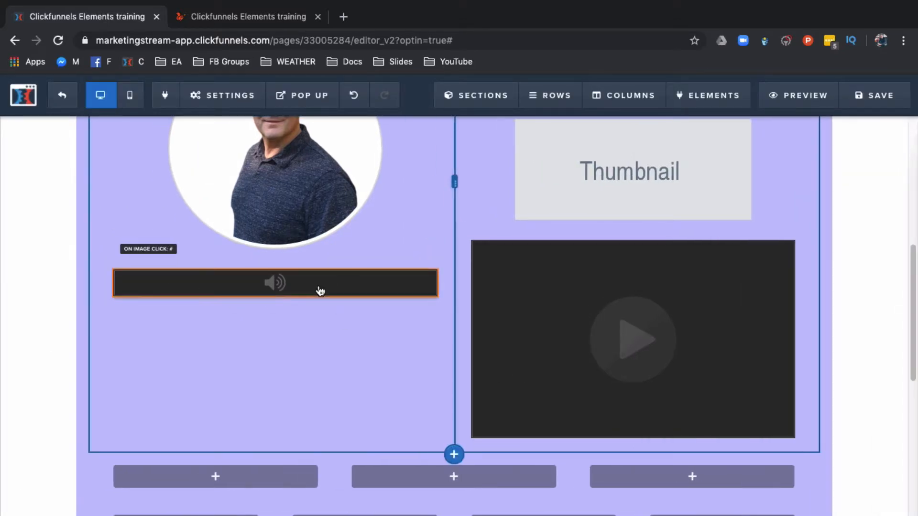
# Step: Add an Input element below the audio player in the left column
pyautogui.moveTo(320, 291)
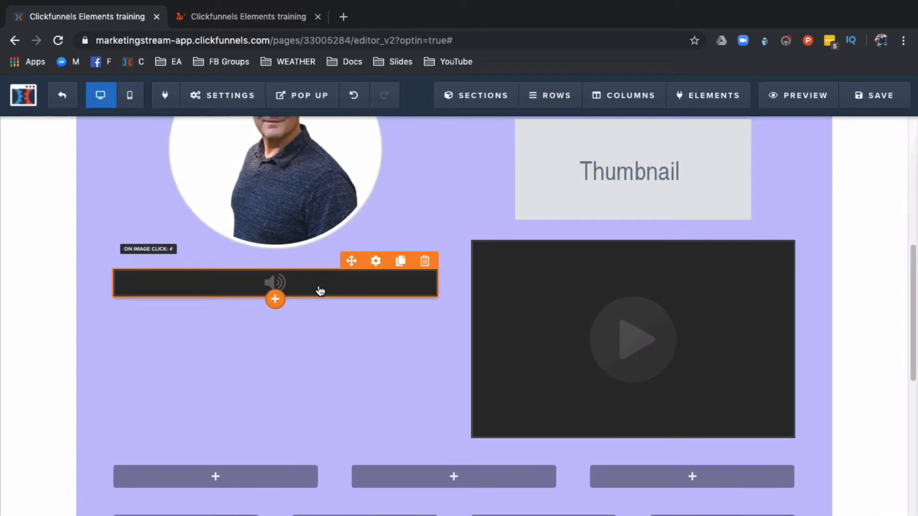
pyautogui.click(276, 302)
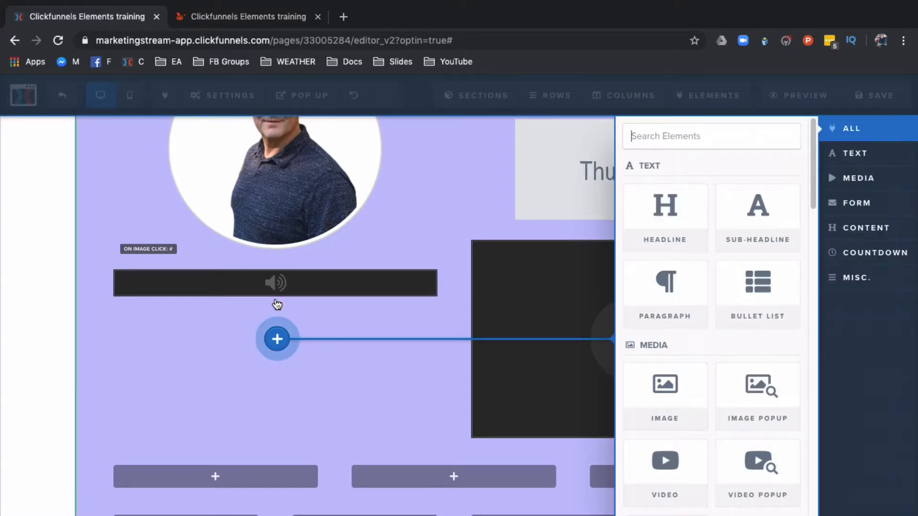
pyautogui.scroll(-2, 659, 378)
pyautogui.scroll(-5, 659, 382)
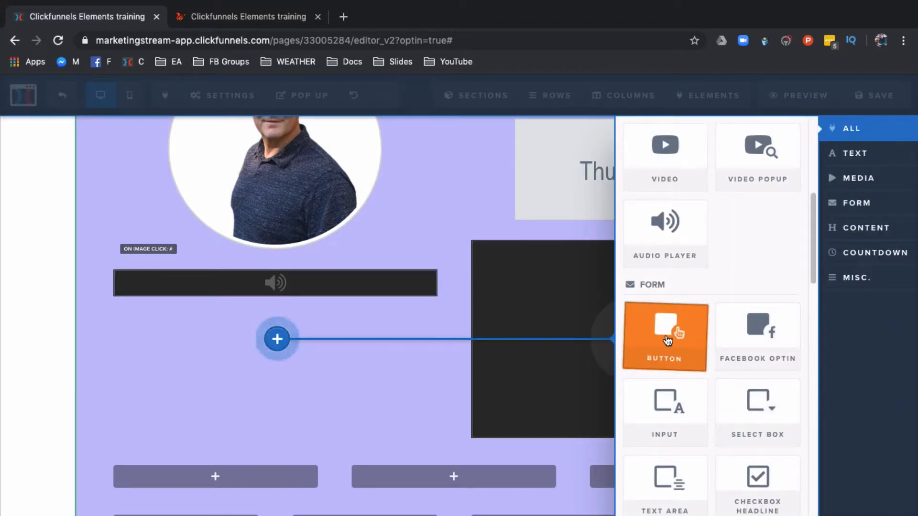
pyautogui.click(669, 395)
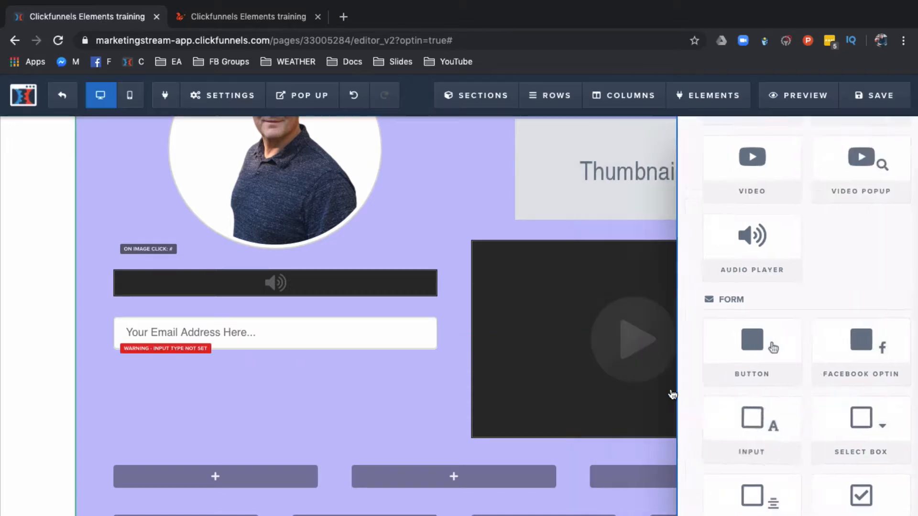
# Step: Add a Button element below the email input field and open its settings
pyautogui.click(275, 353)
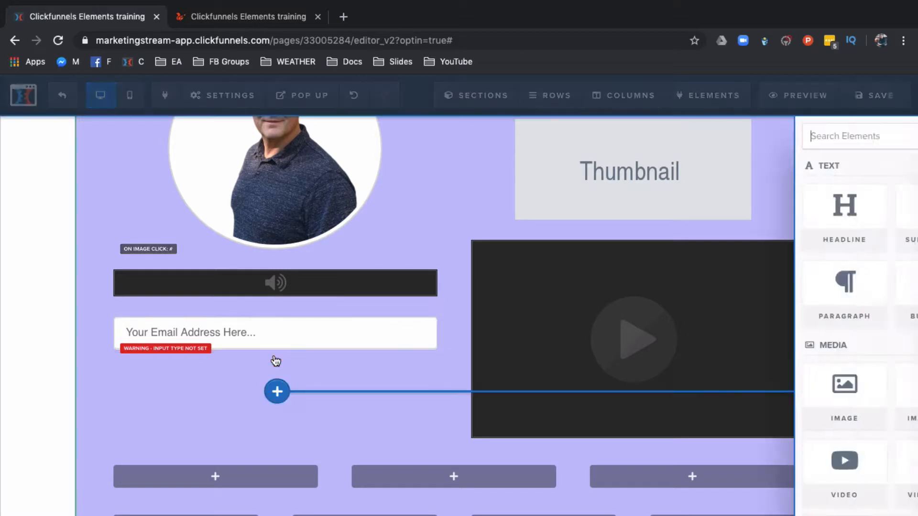
pyautogui.scroll(-3, 684, 377)
pyautogui.scroll(-2, 683, 378)
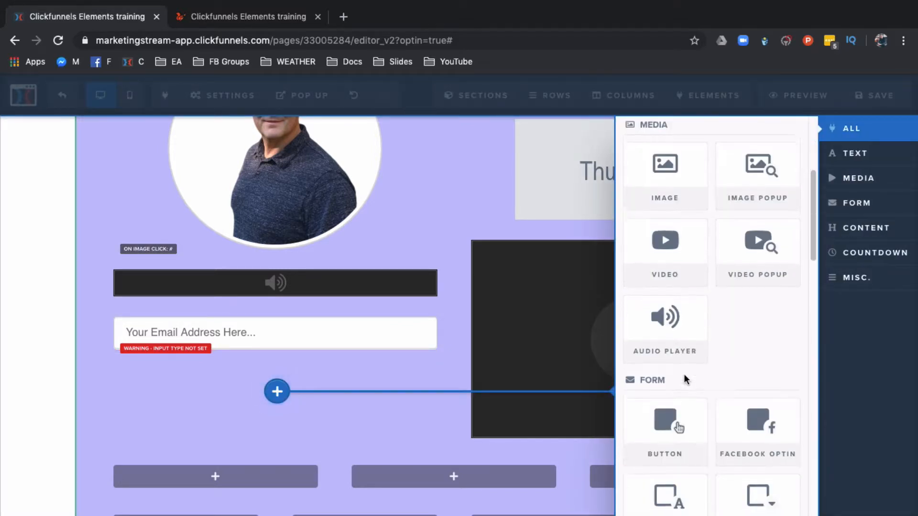
pyautogui.click(676, 424)
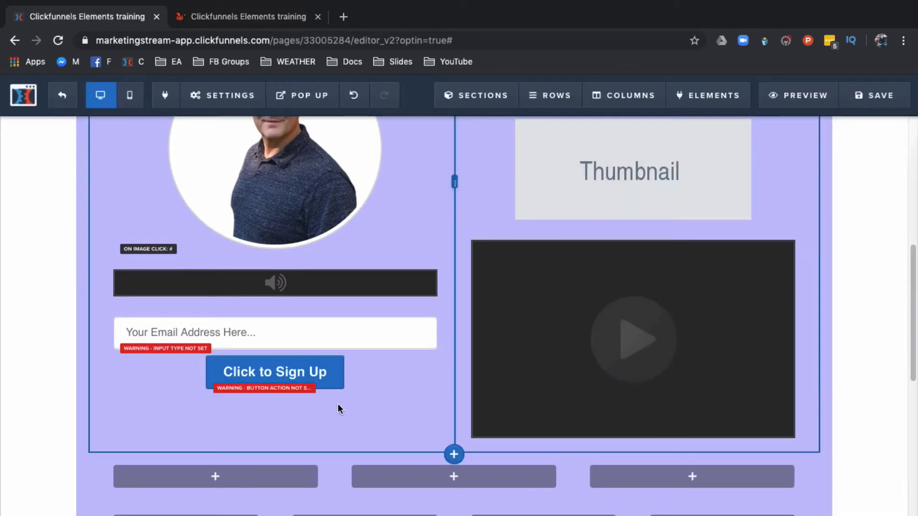
pyautogui.click(285, 372)
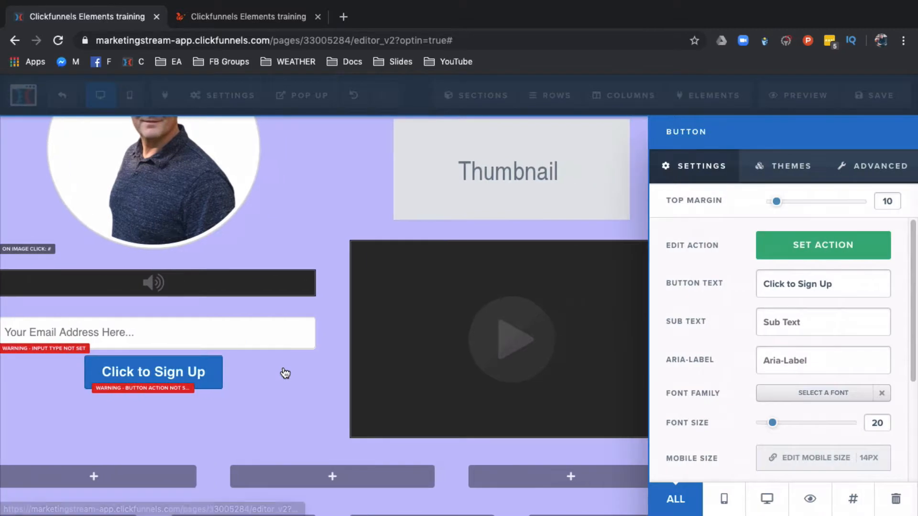
# Step: Try several button themes and apply the Light Red Button theme to the button
pyautogui.click(778, 180)
pyautogui.click(769, 251)
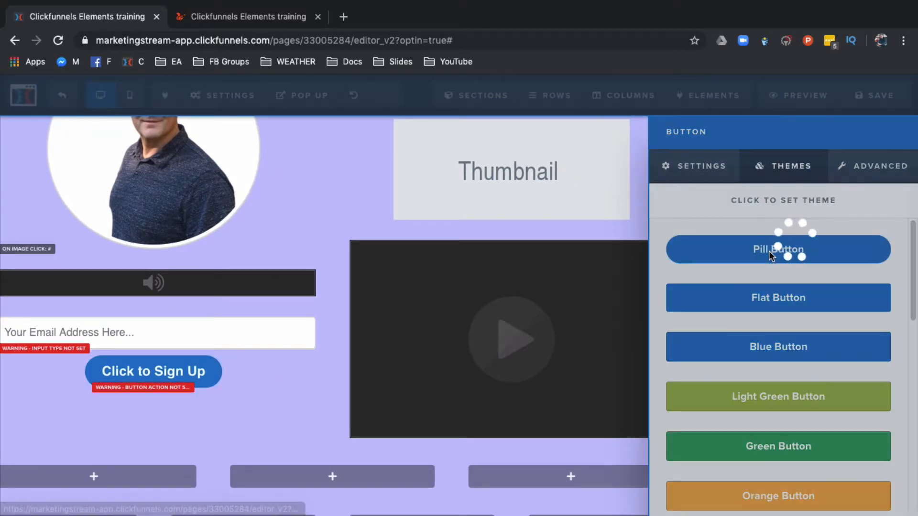
pyautogui.click(778, 404)
pyautogui.scroll(-5, 770, 426)
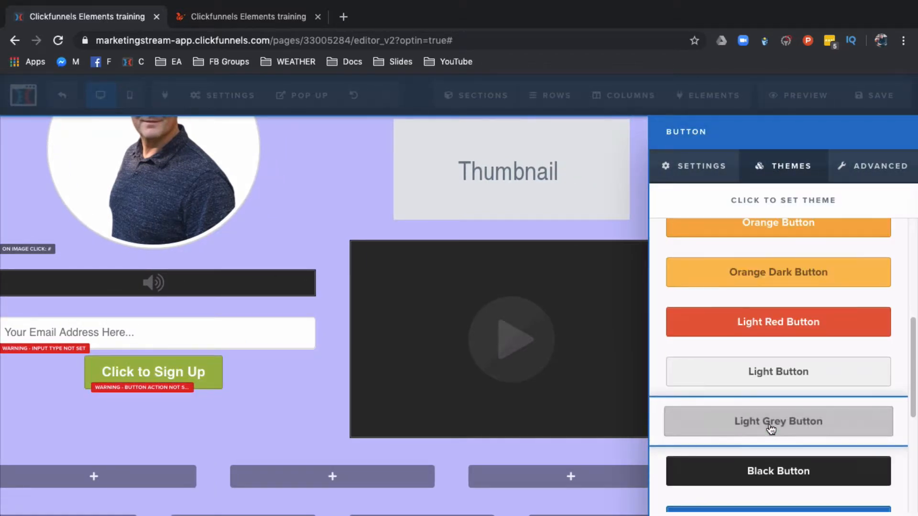
pyautogui.scroll(-5, 771, 429)
pyautogui.click(758, 381)
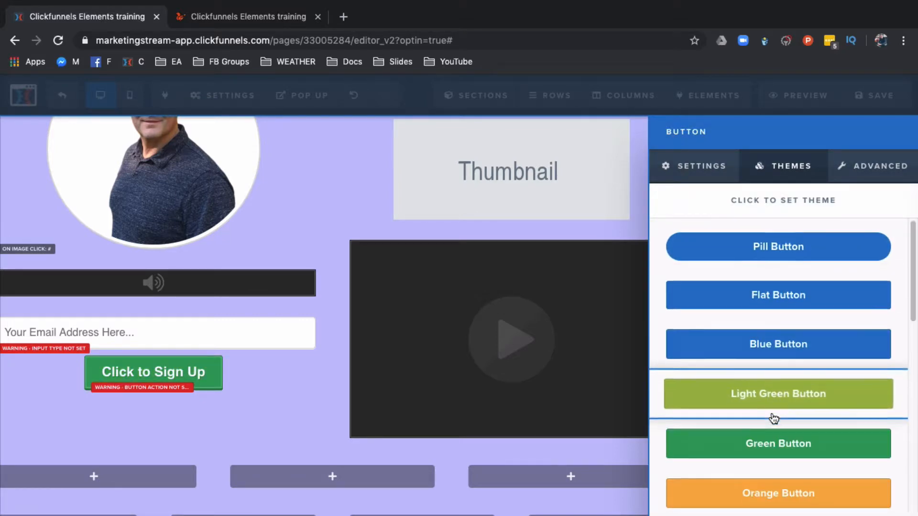
pyautogui.scroll(-7, 774, 419)
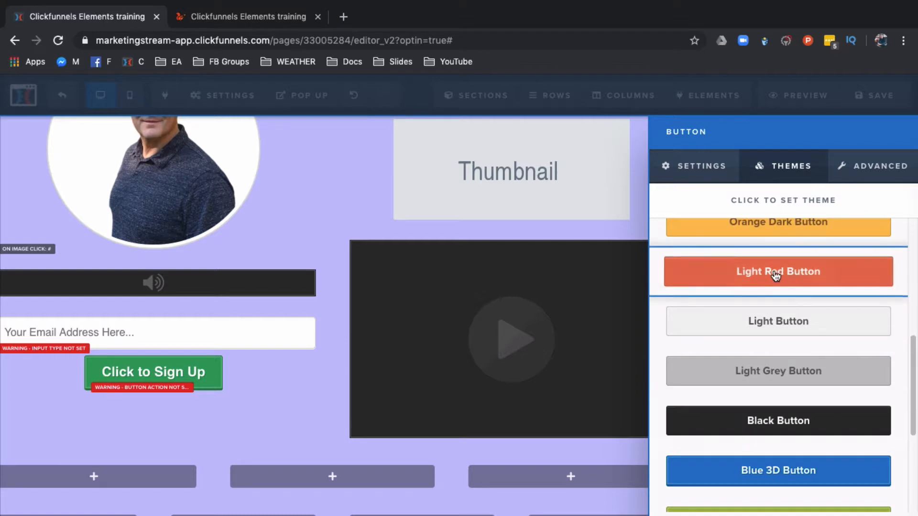
pyautogui.click(775, 273)
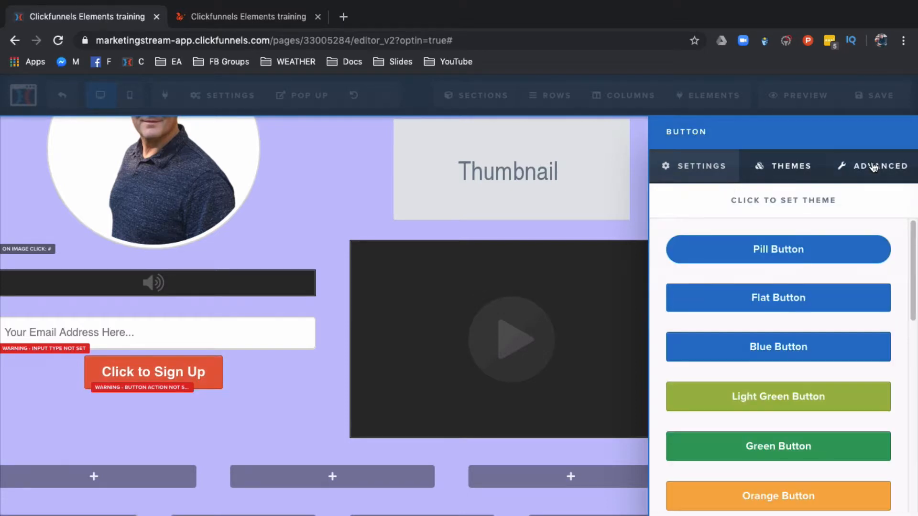
# Step: Set the button's font size to 40 and its button text to "CLICK to BUY NOW"
pyautogui.click(704, 175)
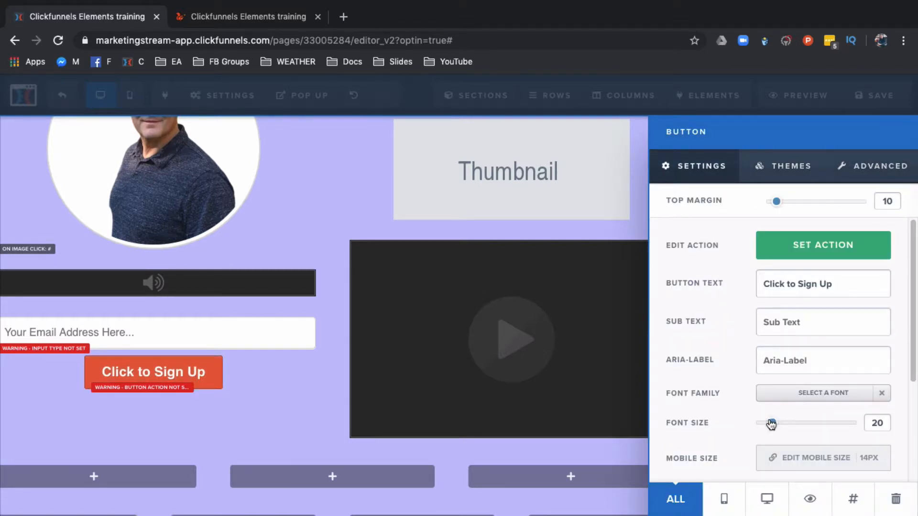
pyautogui.moveTo(773, 423); pyautogui.dragTo(807, 426)
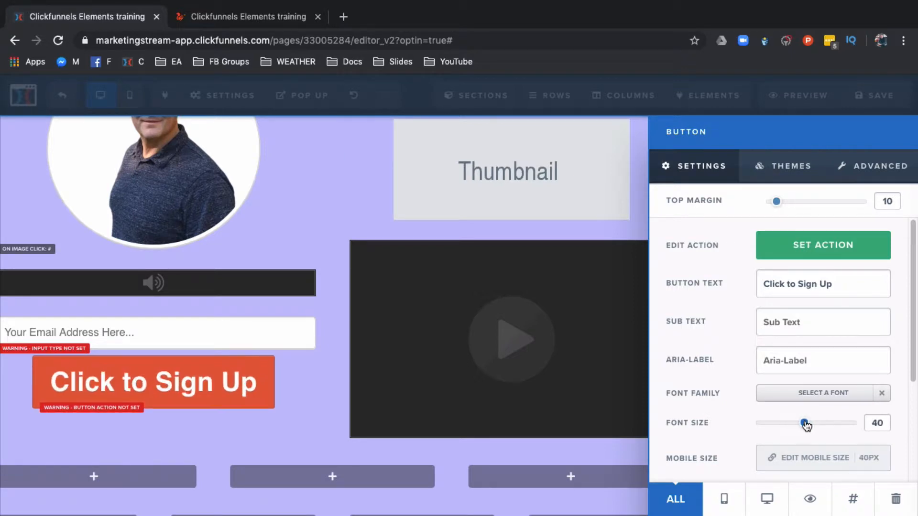
pyautogui.tripleClick(789, 289)
pyautogui.write('CLICK')
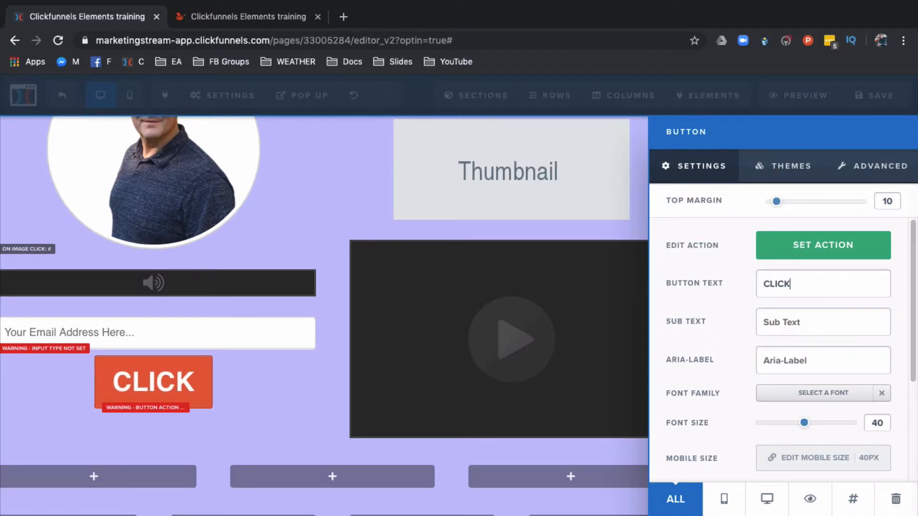
pyautogui.write(' to BUY NOW')
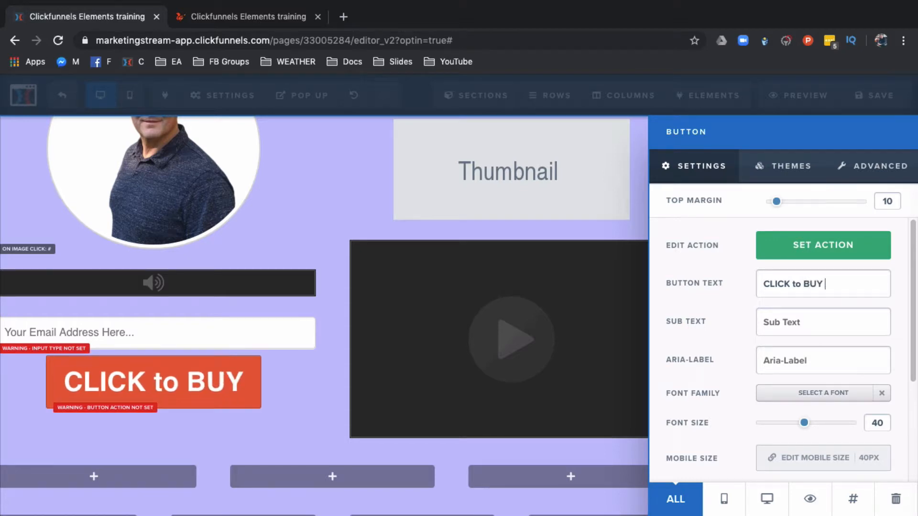
# Step: Set the button's sub text to "Get Access Today" and close the settings
pyautogui.click(792, 315)
pyautogui.write('Get Access')
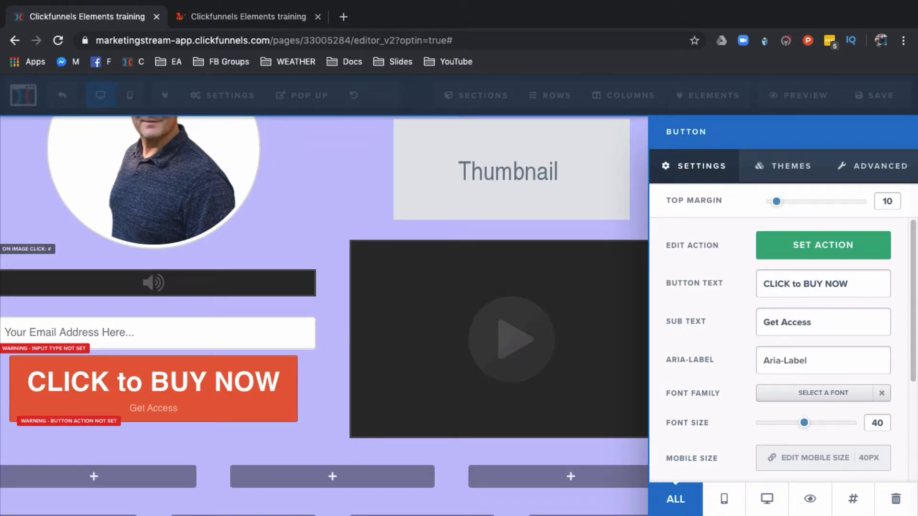
pyautogui.write(' Today')
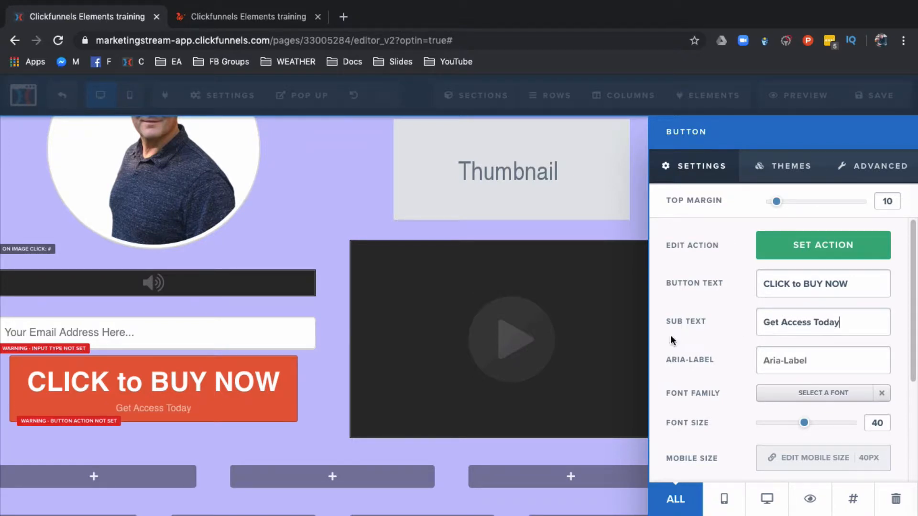
pyautogui.click(306, 374)
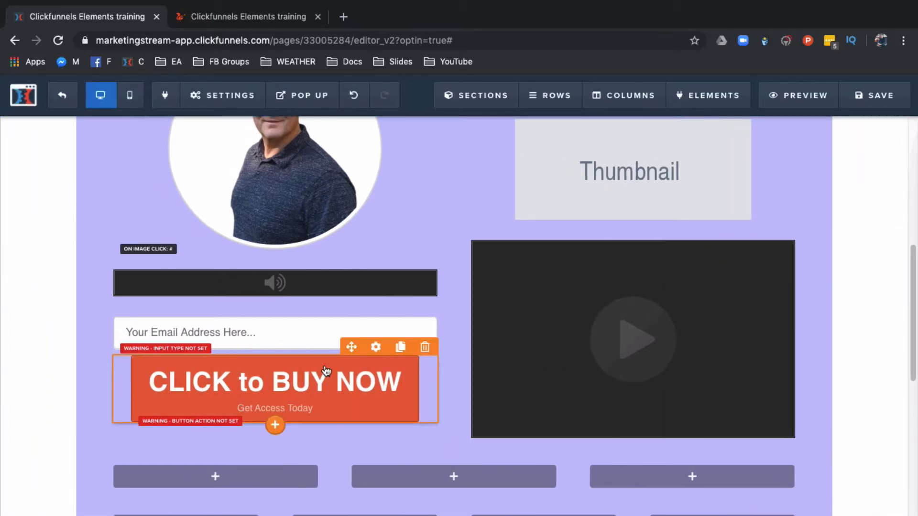
# Step: Add a Select Box element below the button in the left column
pyautogui.scroll(-1, 502, 371)
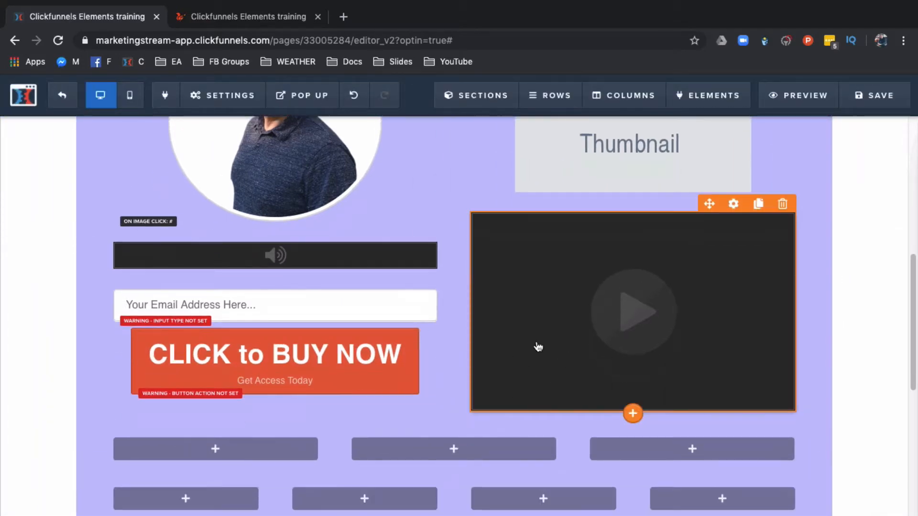
pyautogui.scroll(-1, 526, 349)
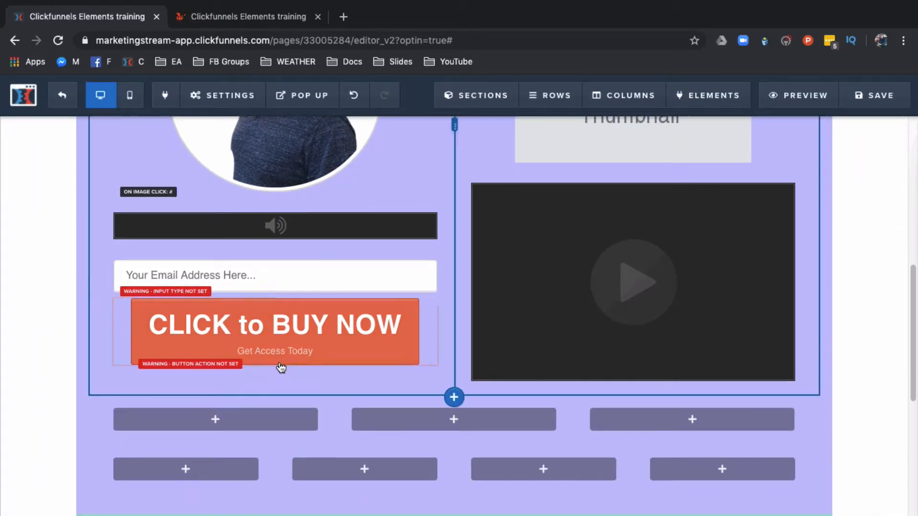
pyautogui.moveTo(275, 370)
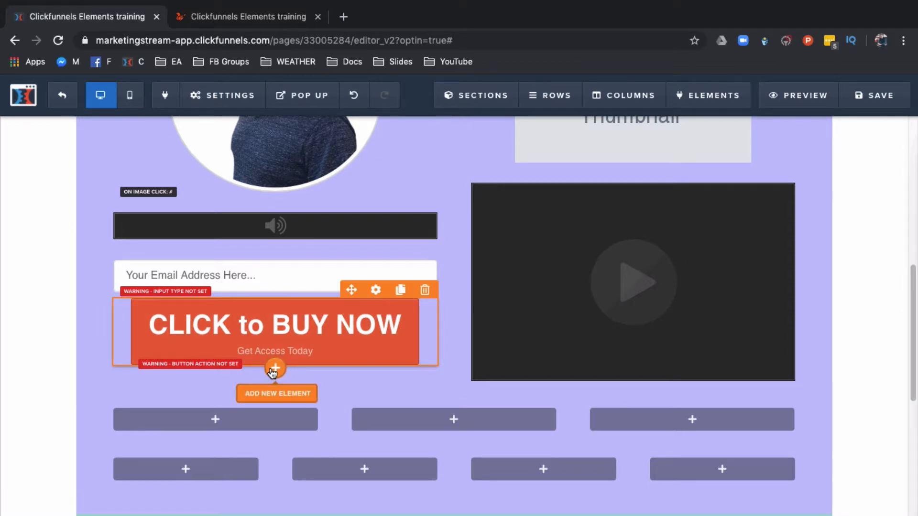
pyautogui.click(275, 368)
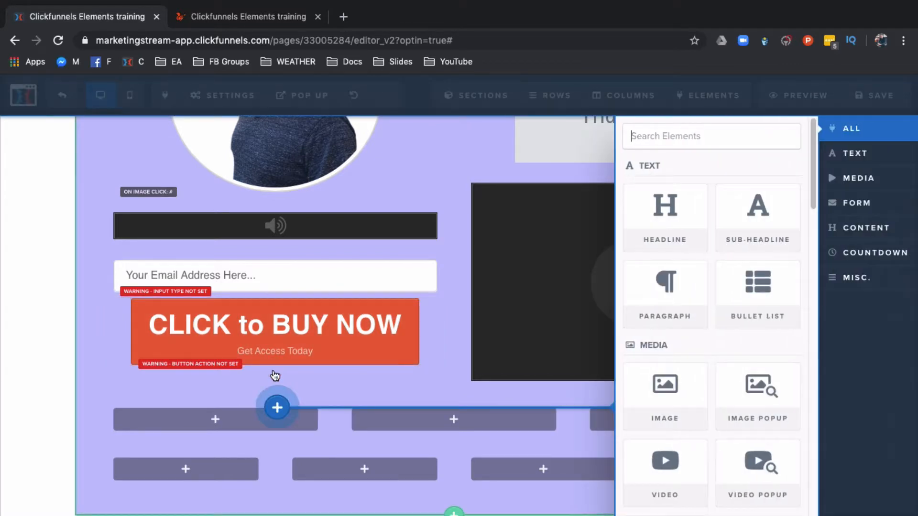
pyautogui.scroll(-7, 695, 376)
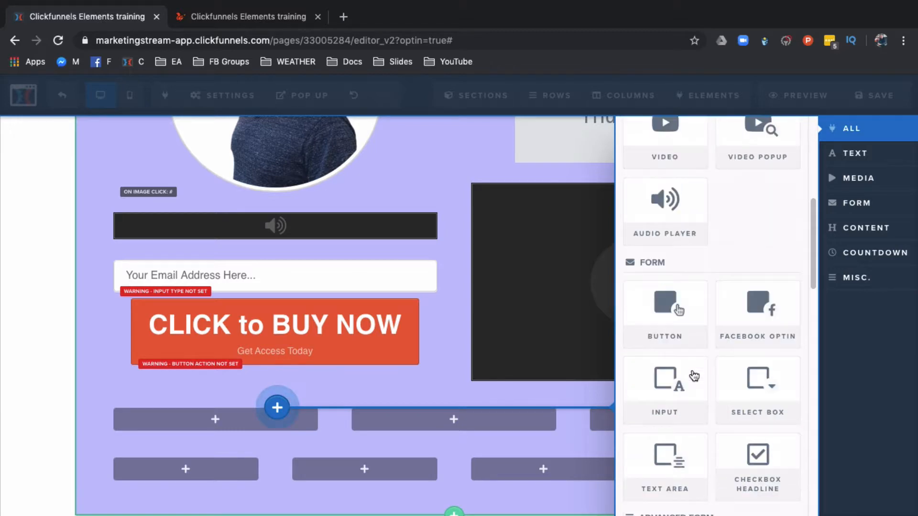
pyautogui.click(762, 389)
pyautogui.click(386, 410)
pyautogui.click(326, 410)
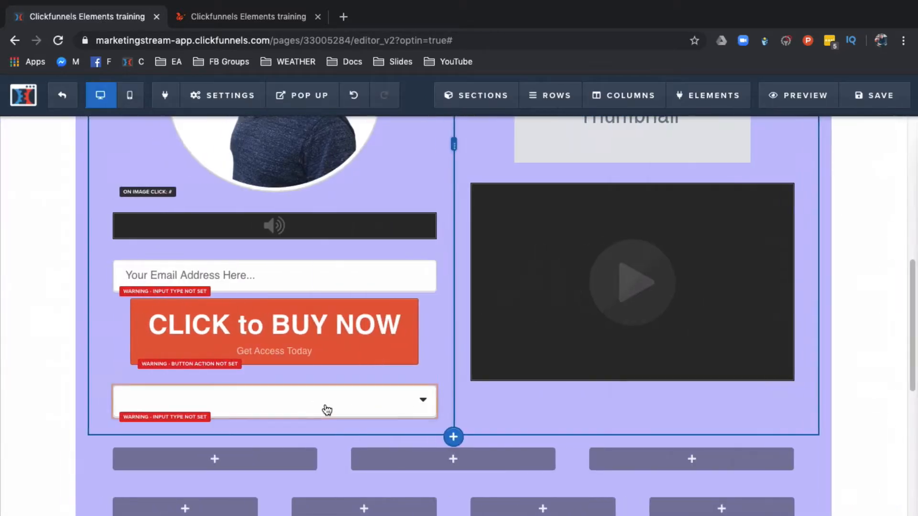
pyautogui.click(323, 410)
pyautogui.click(318, 401)
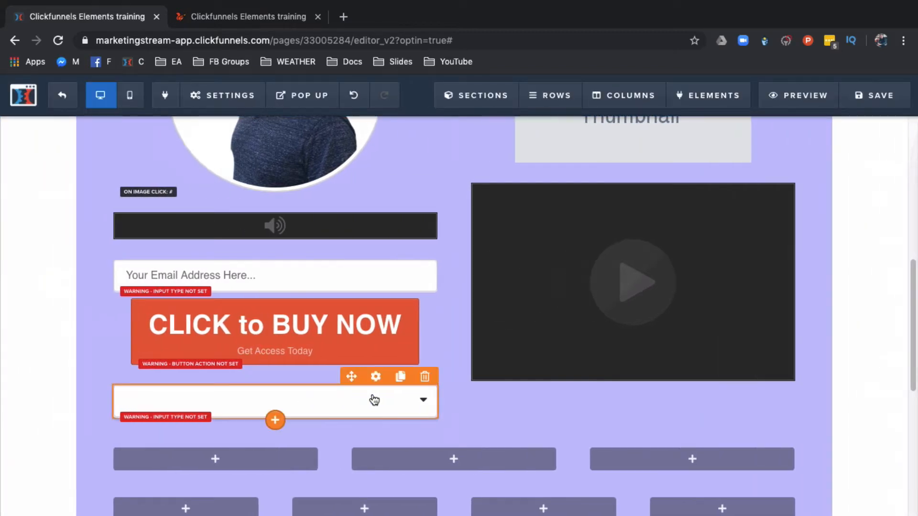
# Step: Move the select box above the button and add an SMS Sign Up element below the button
pyautogui.moveTo(351, 379); pyautogui.dragTo(334, 289)
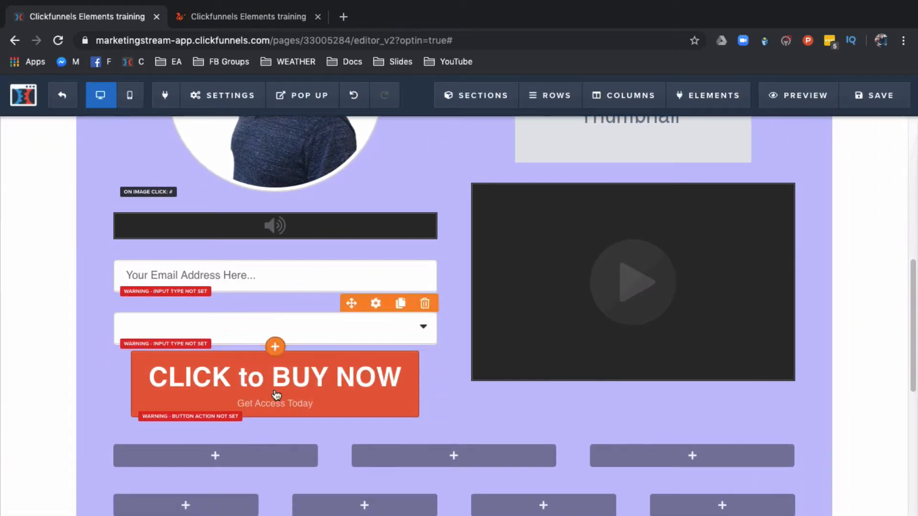
pyautogui.click(273, 420)
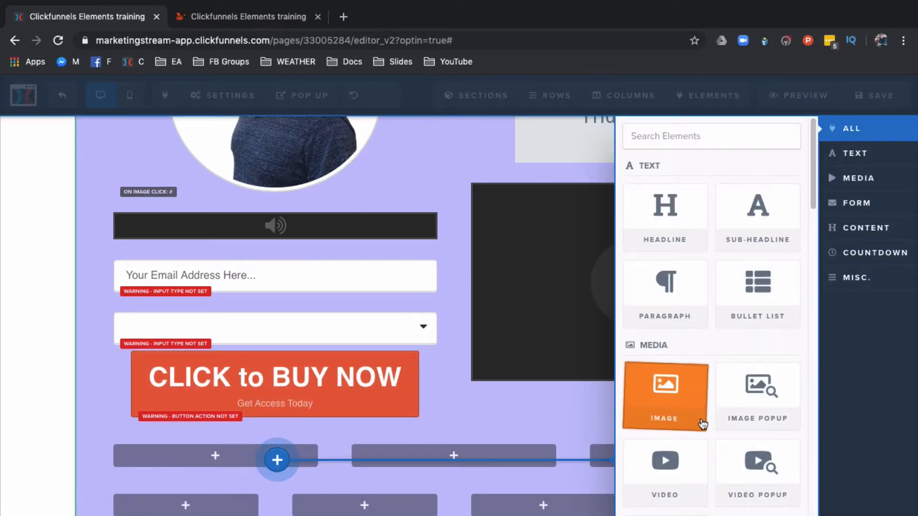
pyautogui.scroll(-1, 700, 421)
pyautogui.scroll(-10, 702, 424)
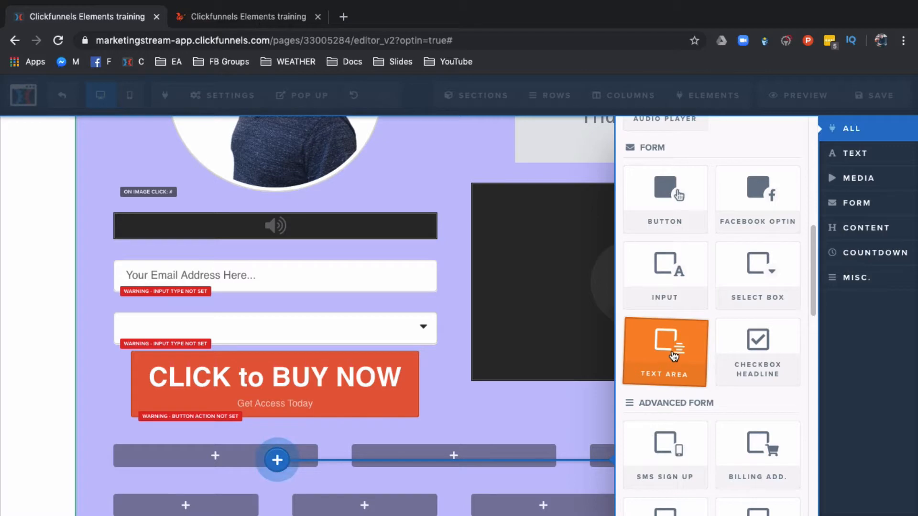
pyautogui.scroll(-4, 675, 355)
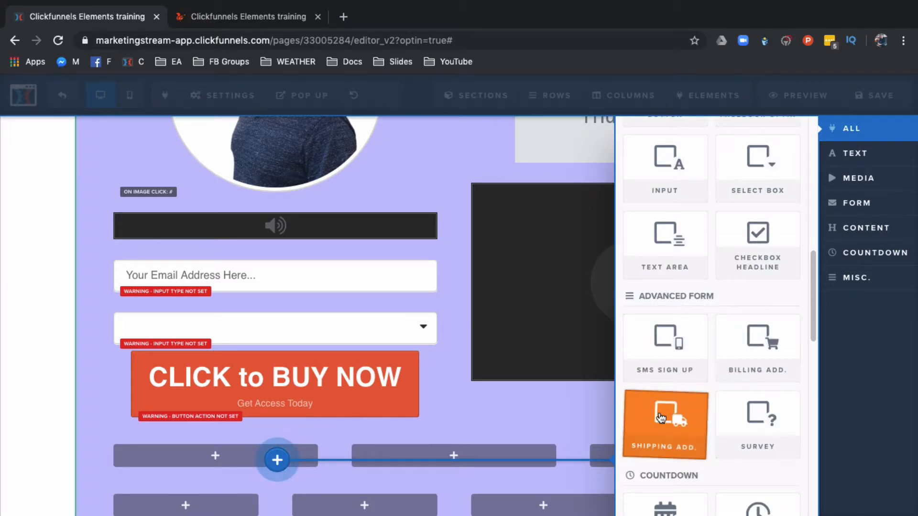
pyautogui.click(672, 351)
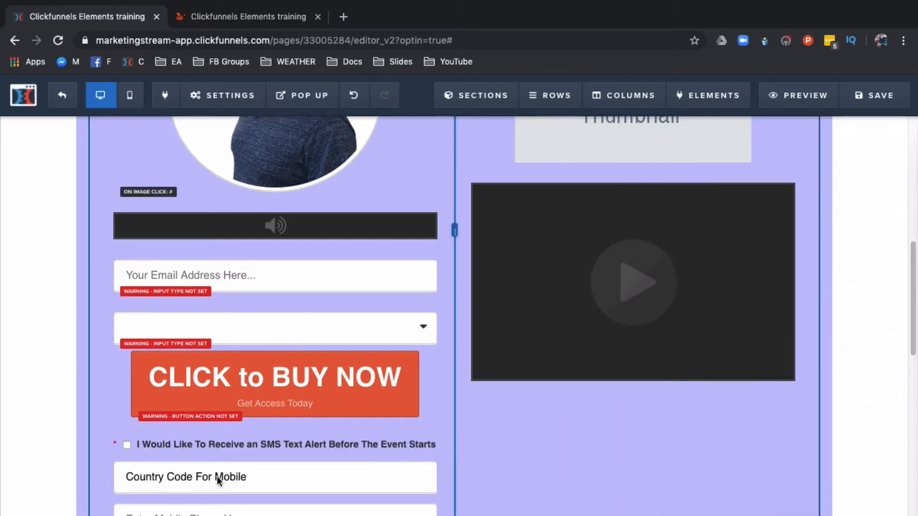
# Step: Open the SMS sign-up element's settings and review its settings and advanced style options
pyautogui.scroll(-1, 206, 484)
pyautogui.scroll(-5, 207, 484)
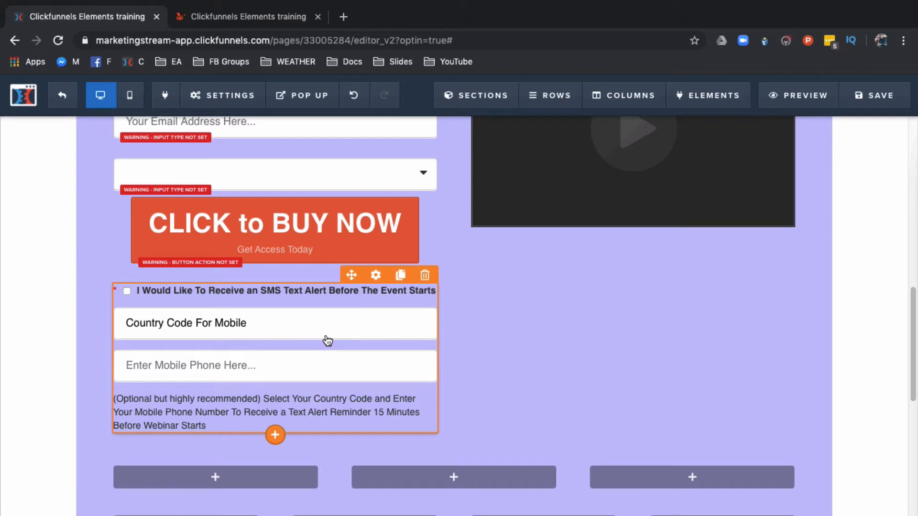
pyautogui.click(375, 275)
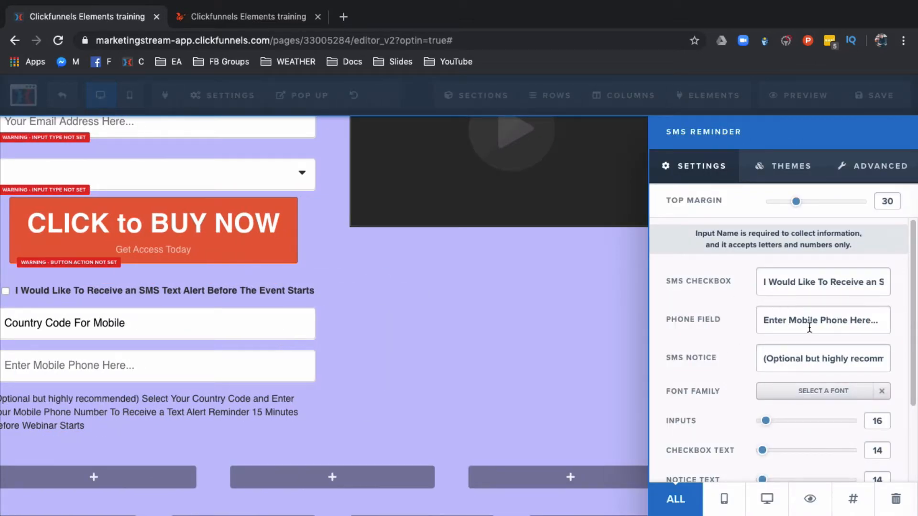
pyautogui.scroll(-3, 730, 395)
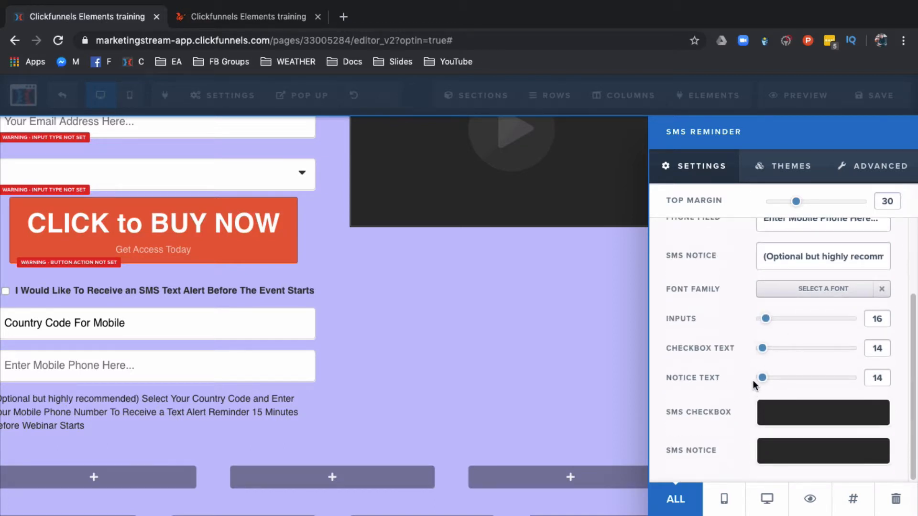
pyautogui.click(878, 176)
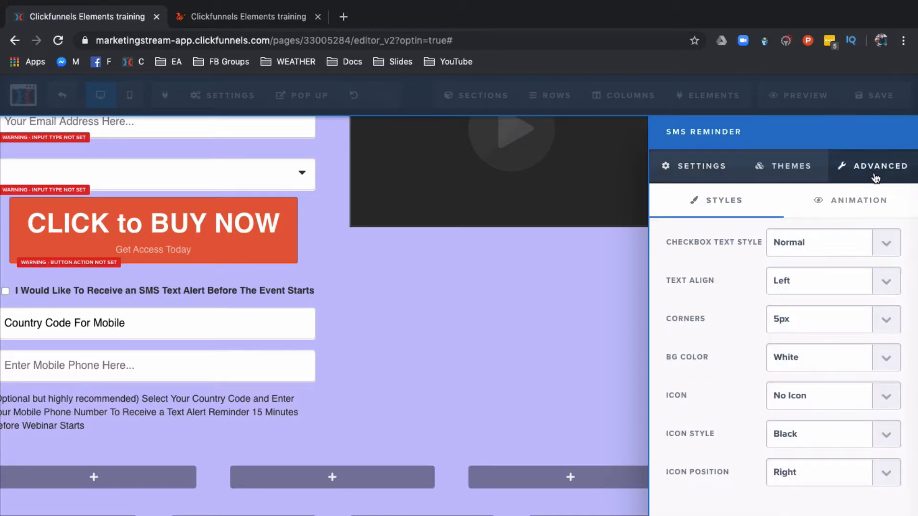
pyautogui.click(804, 178)
pyautogui.click(593, 291)
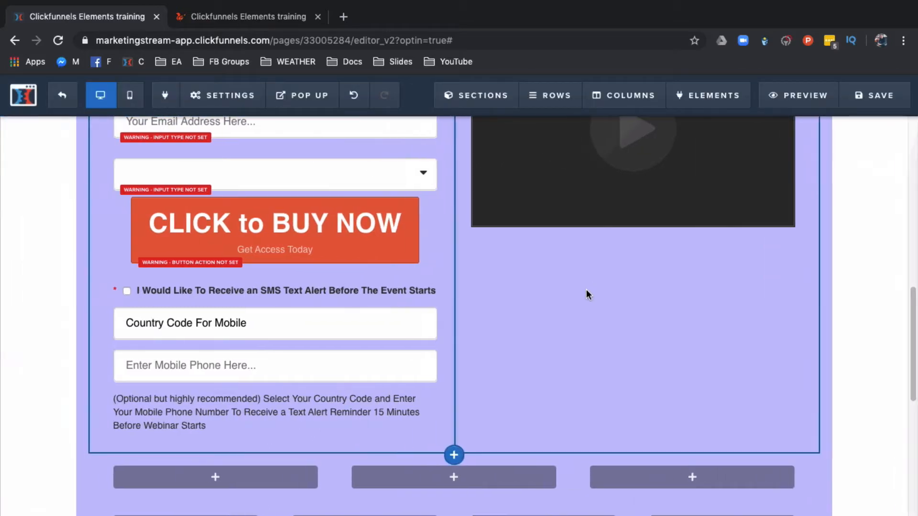
# Step: Add a Countdown 2.0 element below the video in the right column
pyautogui.click(636, 222)
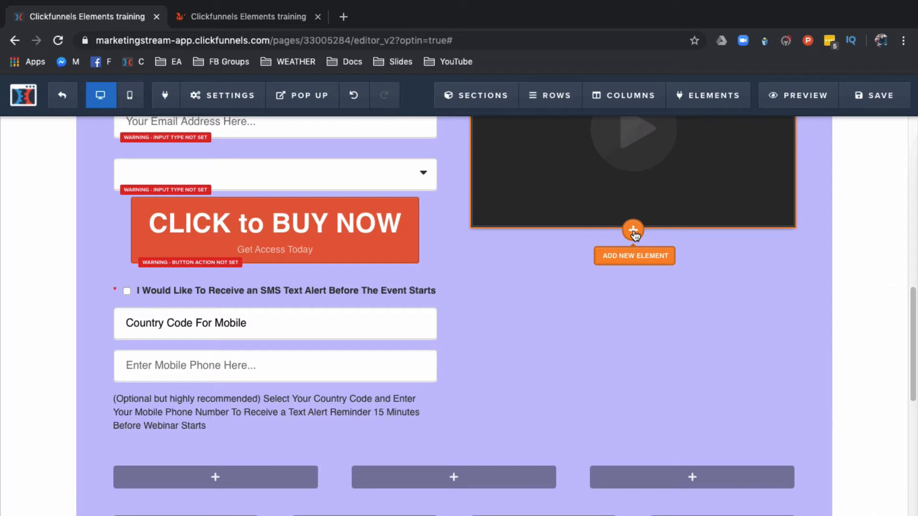
pyautogui.click(633, 230)
pyautogui.scroll(-10, 698, 354)
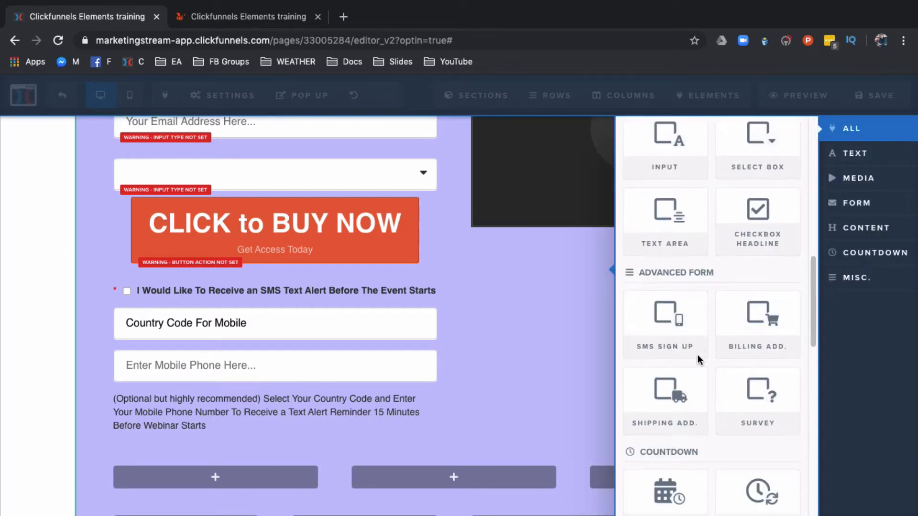
pyautogui.scroll(-3, 698, 358)
pyautogui.click(667, 356)
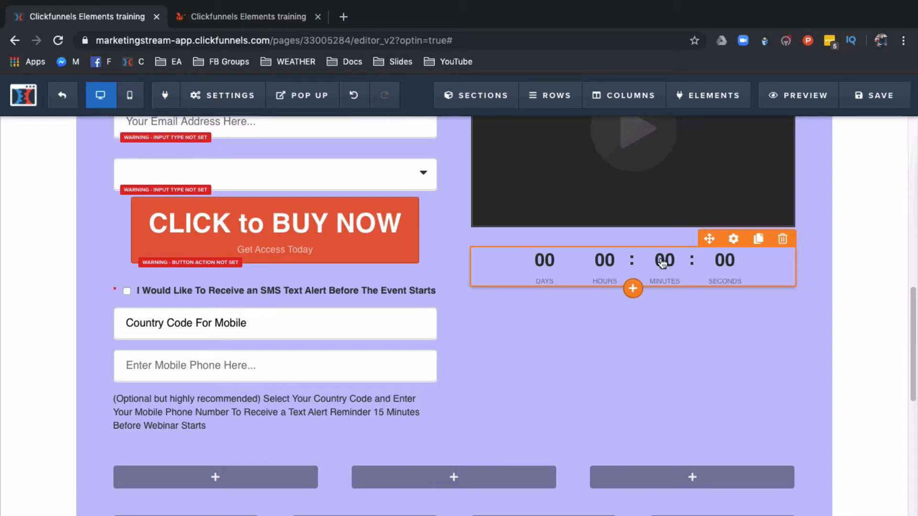
# Step: Inspect the countdown's end date and time settings, then add a Day Timer element below the countdown
pyautogui.click(662, 263)
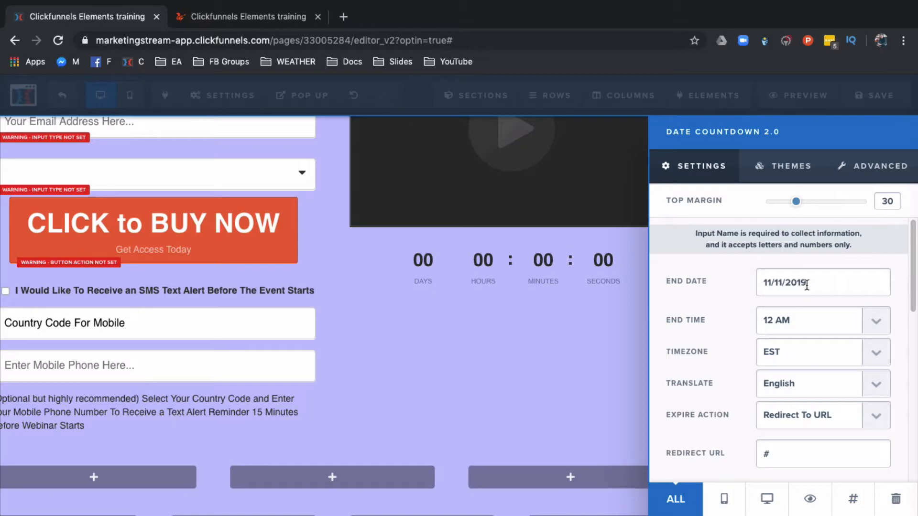
pyautogui.click(598, 312)
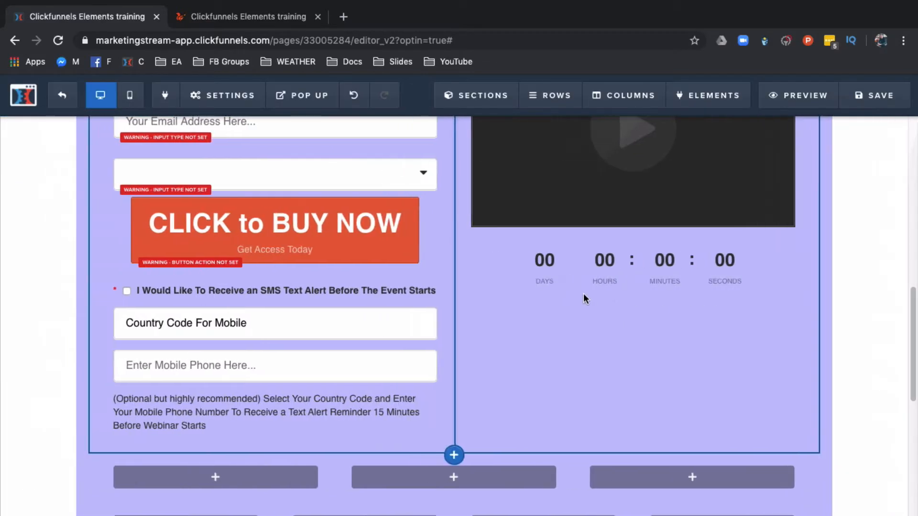
pyautogui.moveTo(637, 271)
pyautogui.click(635, 290)
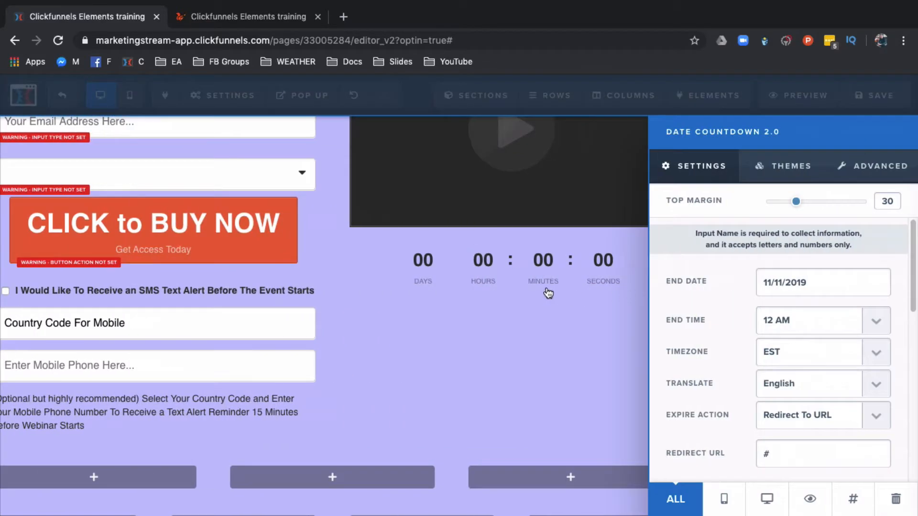
pyautogui.click(528, 286)
pyautogui.moveTo(637, 290)
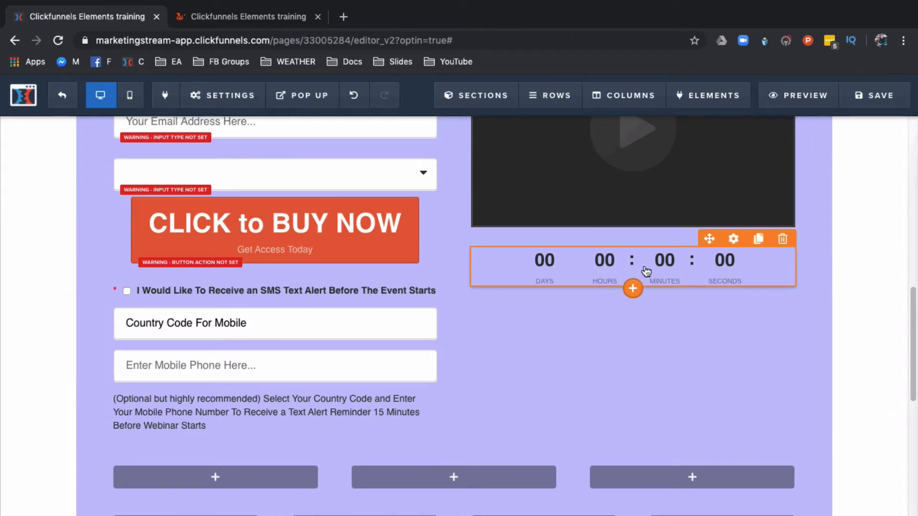
pyautogui.click(633, 288)
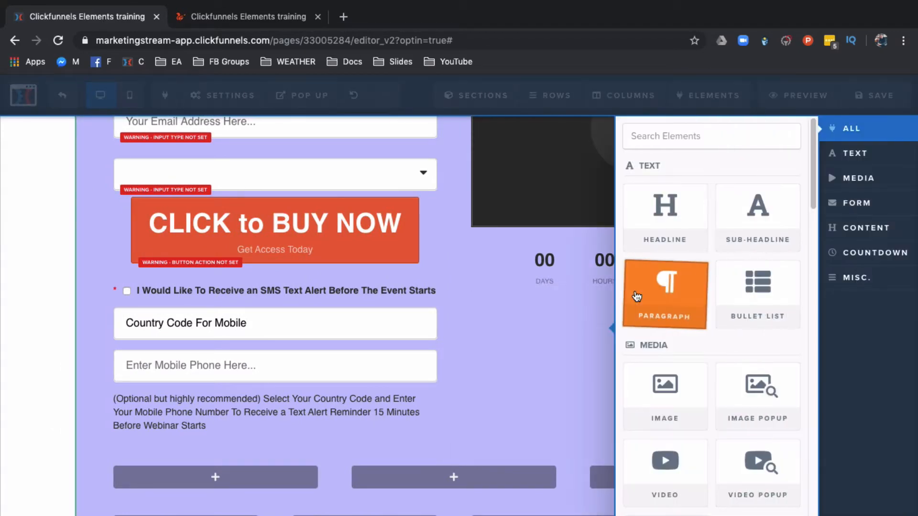
pyautogui.scroll(-8, 700, 323)
pyautogui.scroll(-8, 700, 327)
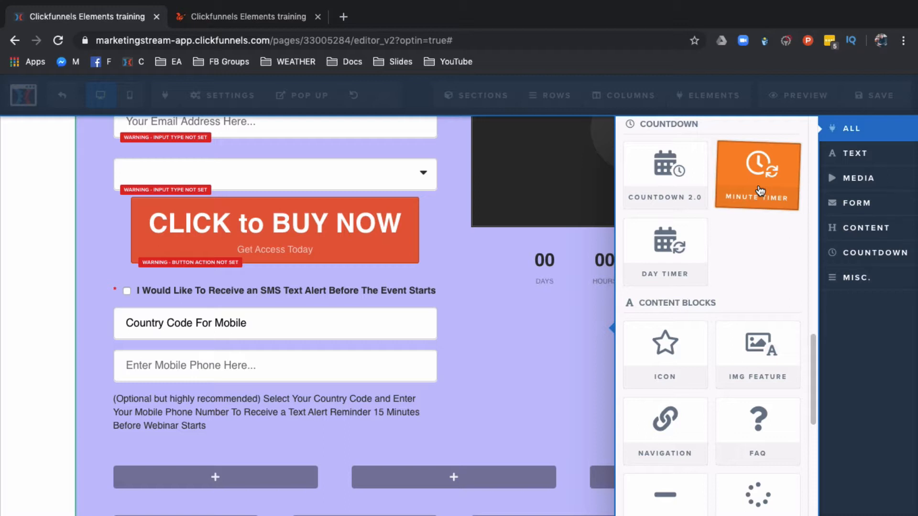
pyautogui.click(674, 258)
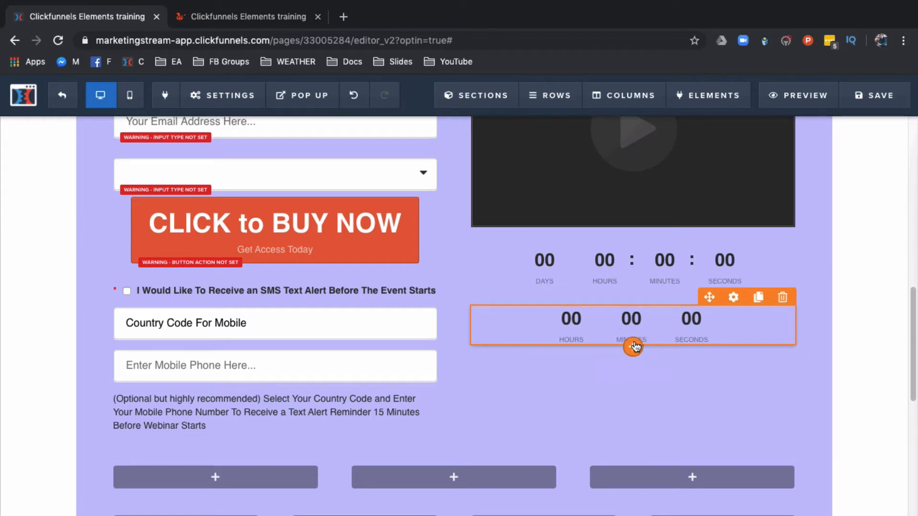
# Step: Add an Icon element below the Day Timer and open its settings
pyautogui.click(634, 347)
pyautogui.scroll(-15, 675, 345)
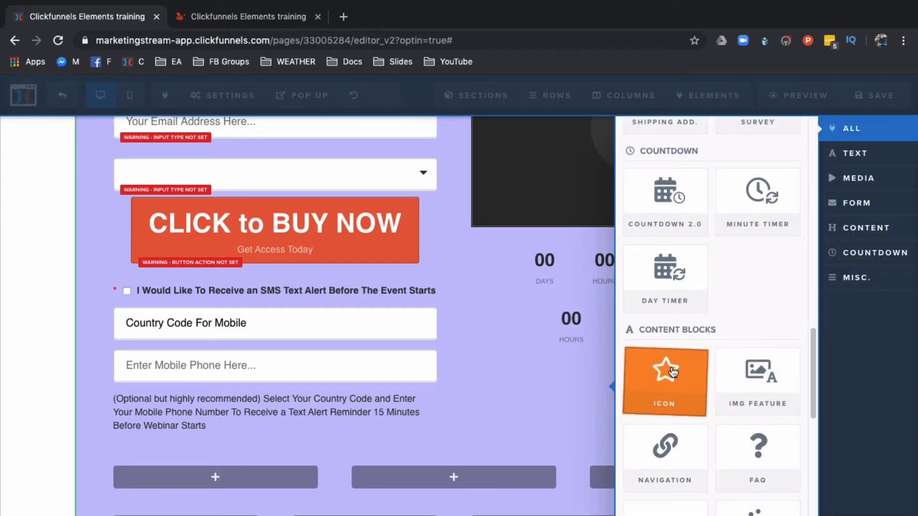
pyautogui.click(674, 371)
pyautogui.click(638, 390)
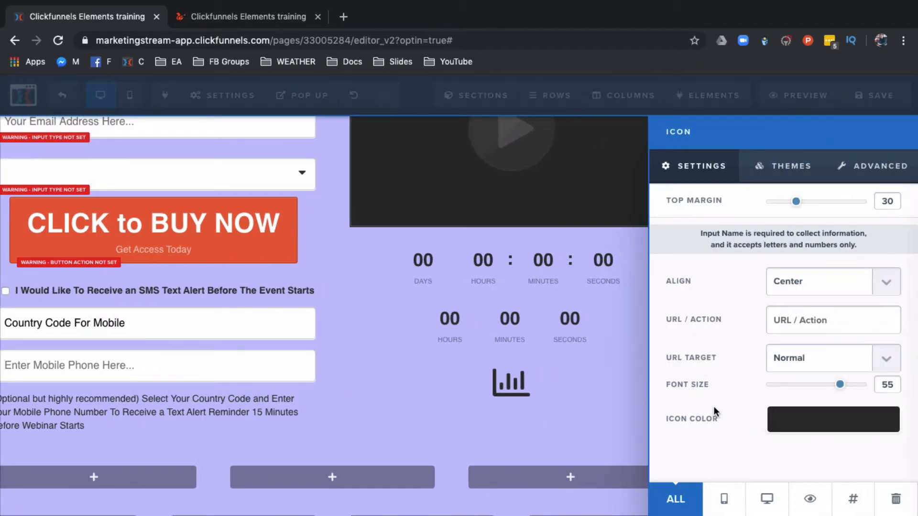
# Step: Try several icons in the icon picker and set the icon to fas fa-apple-alt
pyautogui.click(856, 169)
pyautogui.click(809, 245)
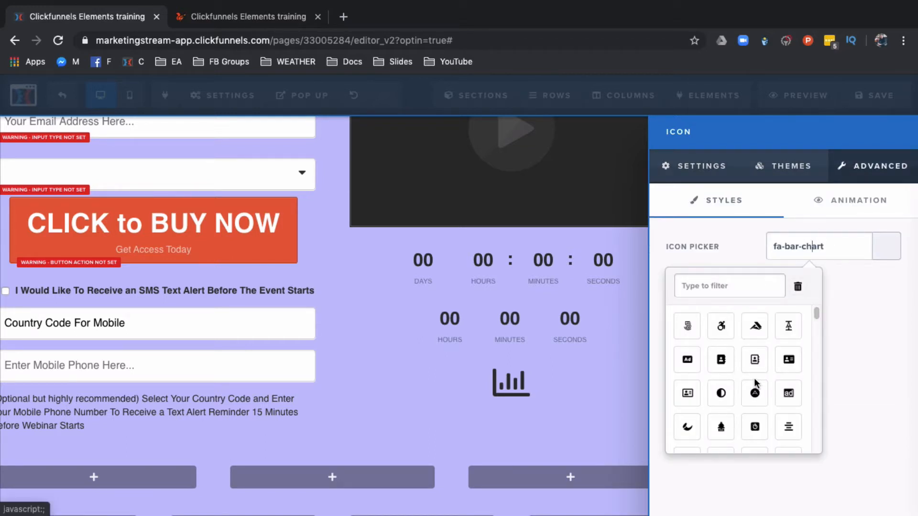
pyautogui.scroll(-5, 756, 382)
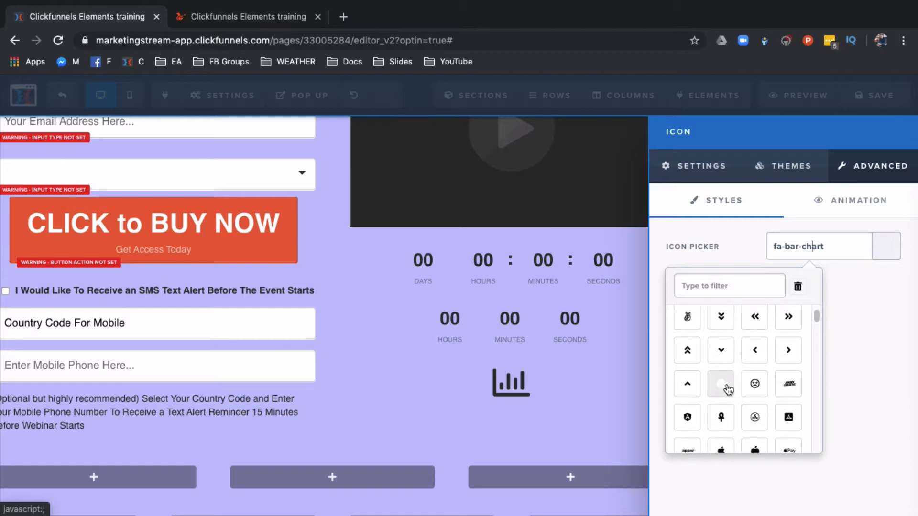
pyautogui.click(722, 385)
pyautogui.click(727, 412)
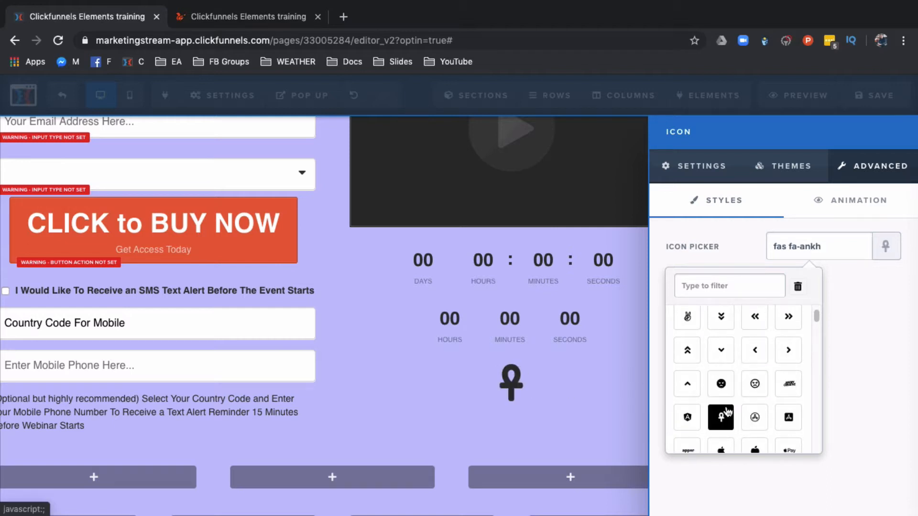
pyautogui.click(686, 419)
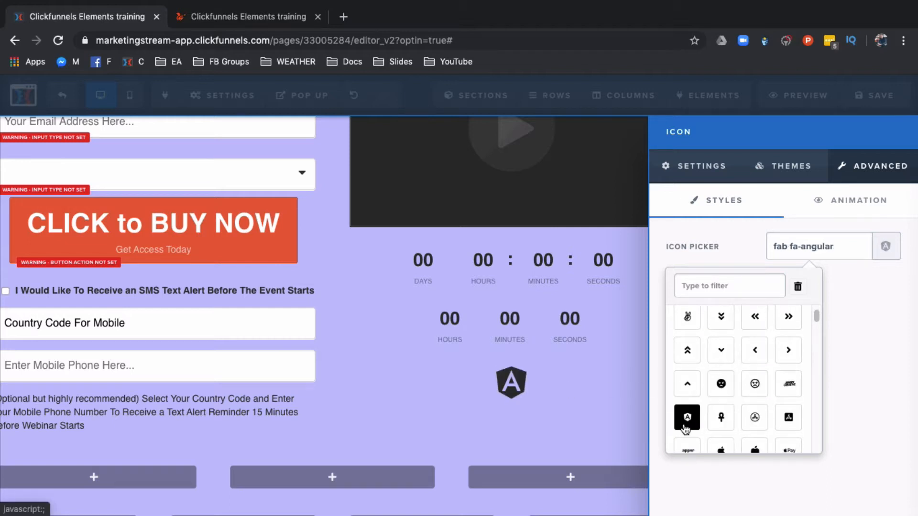
pyautogui.click(759, 425)
pyautogui.click(721, 448)
pyautogui.click(756, 447)
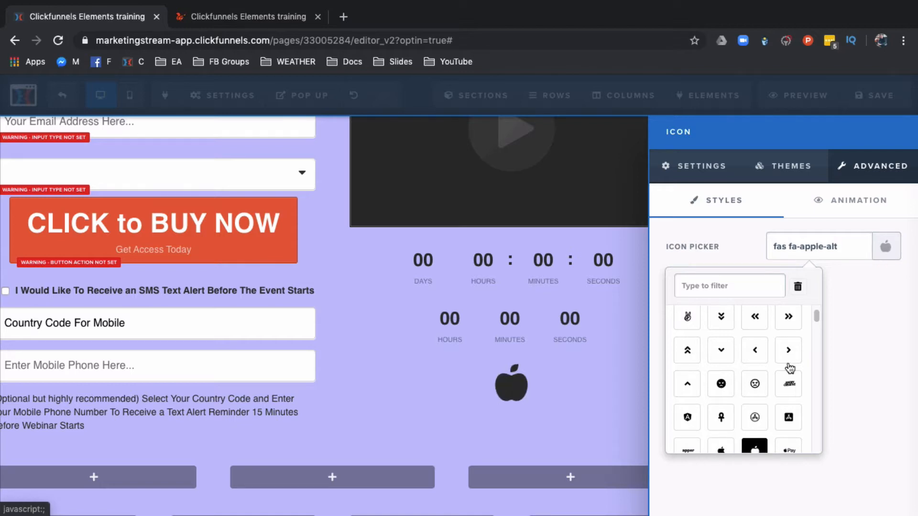
pyautogui.click(600, 280)
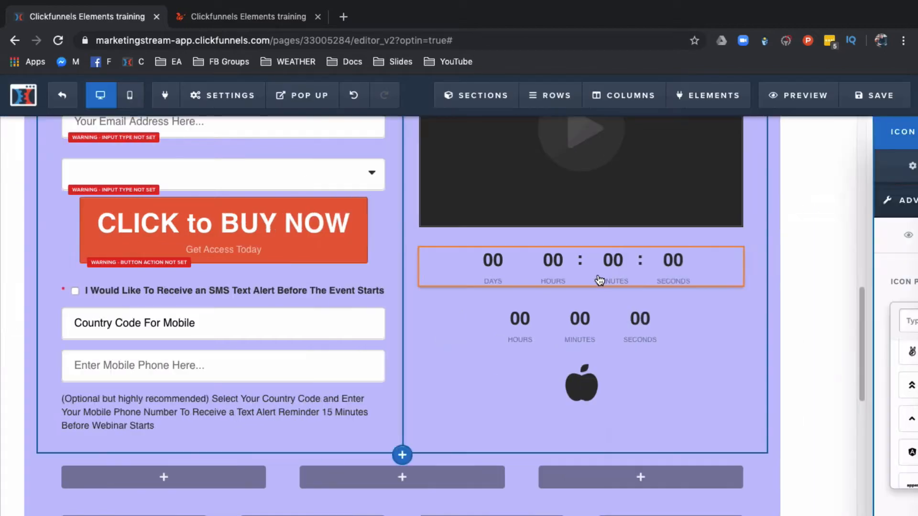
# Step: Add a Navigation element below the apple icon
pyautogui.click(634, 407)
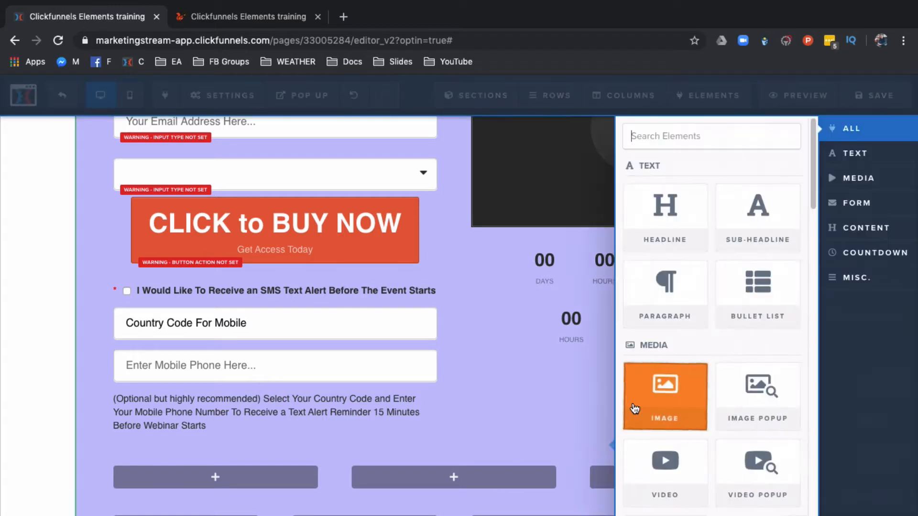
pyautogui.scroll(-7, 641, 406)
pyautogui.scroll(-8, 651, 404)
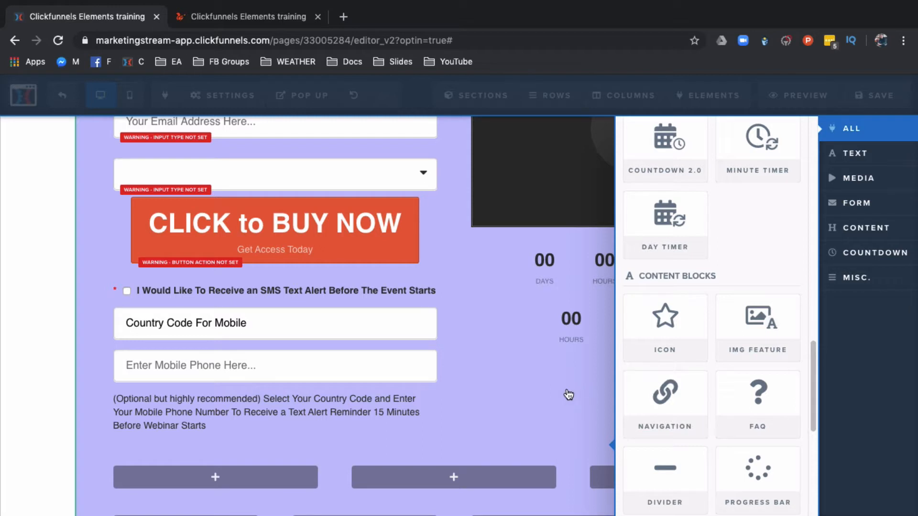
pyautogui.click(665, 397)
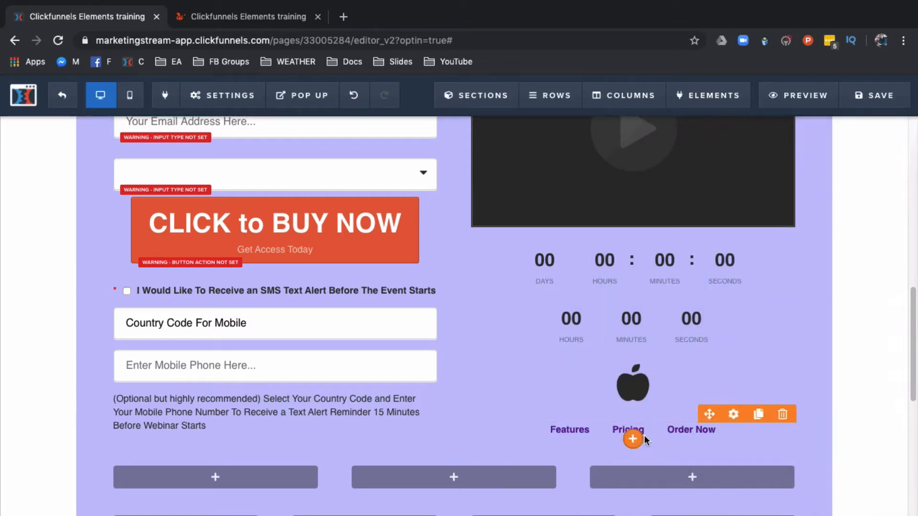
# Step: Drag the navigation menu up toward the top of the page
pyautogui.moveTo(710, 414); pyautogui.dragTo(493, 181)
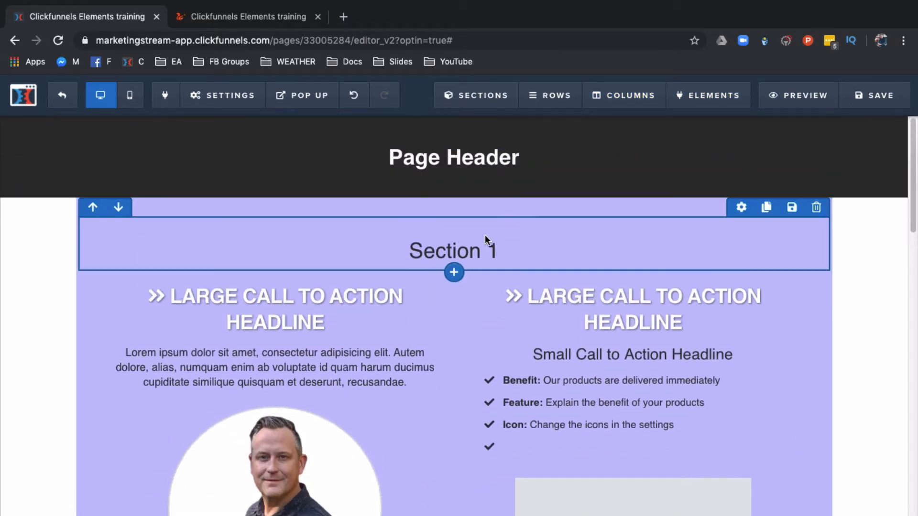
pyautogui.scroll(-8, 625, 317)
pyautogui.scroll(-5, 624, 318)
pyautogui.scroll(15, 626, 316)
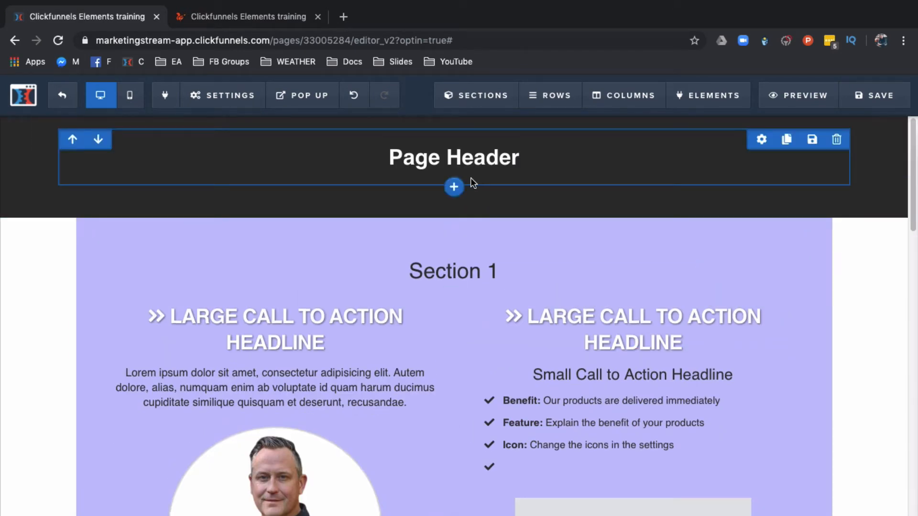
# Step: Add a Navigation element directly below the Page Header heading
pyautogui.click(470, 176)
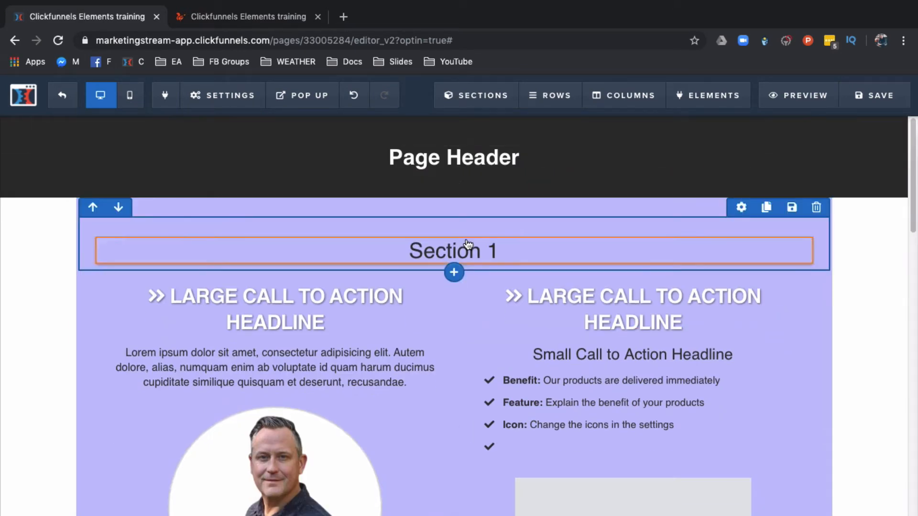
pyautogui.click(454, 175)
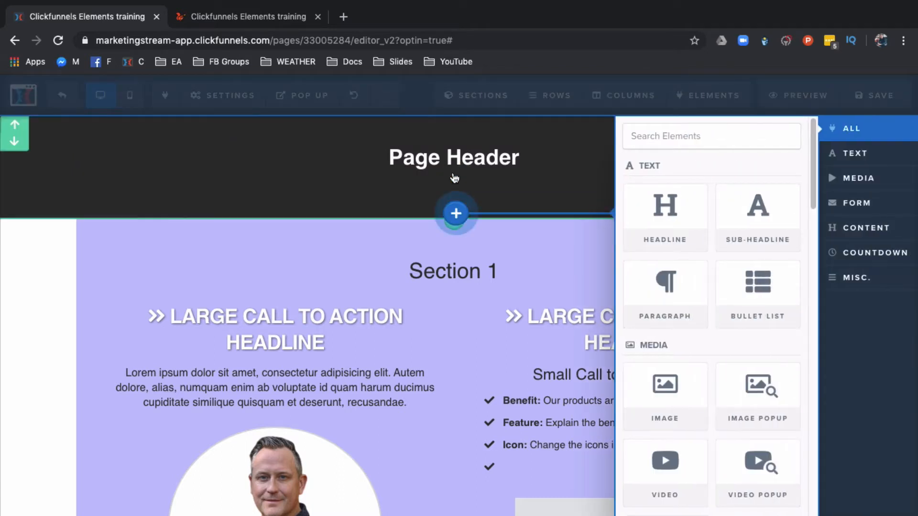
pyautogui.scroll(-15, 694, 358)
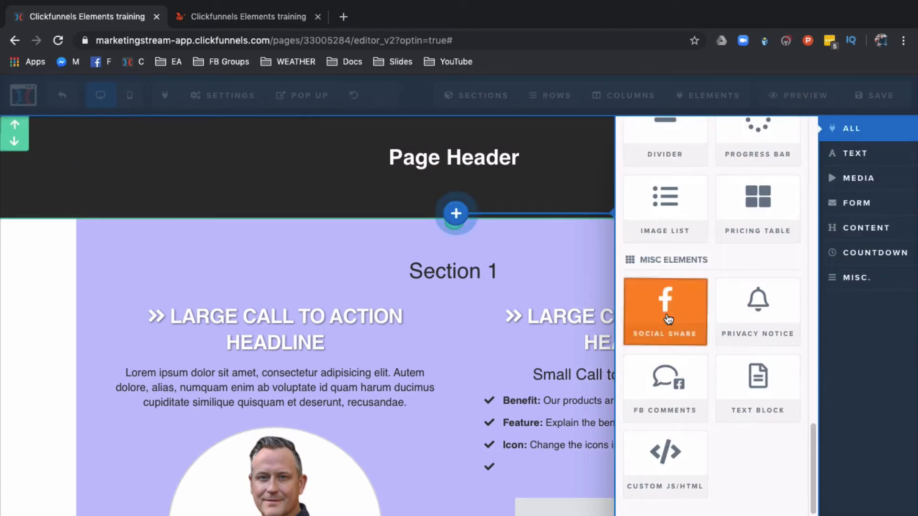
pyautogui.scroll(1, 724, 242)
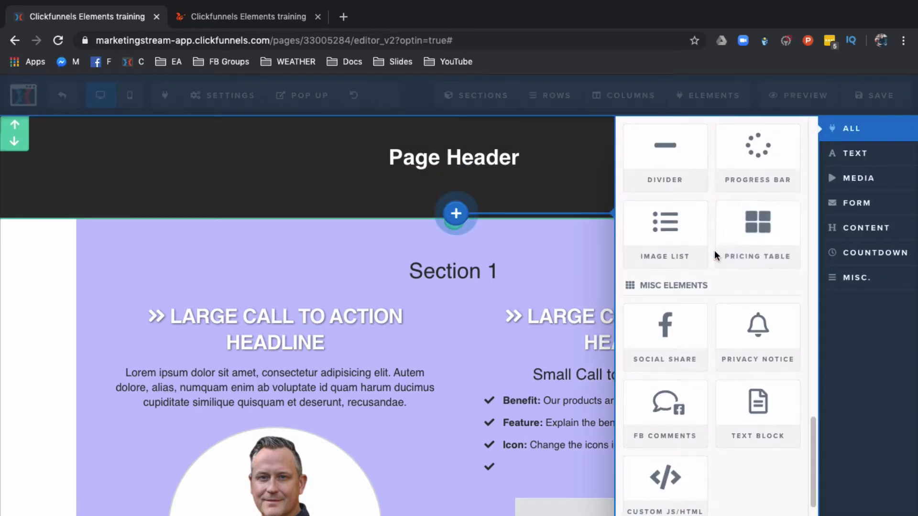
pyautogui.scroll(4, 717, 252)
pyautogui.click(667, 199)
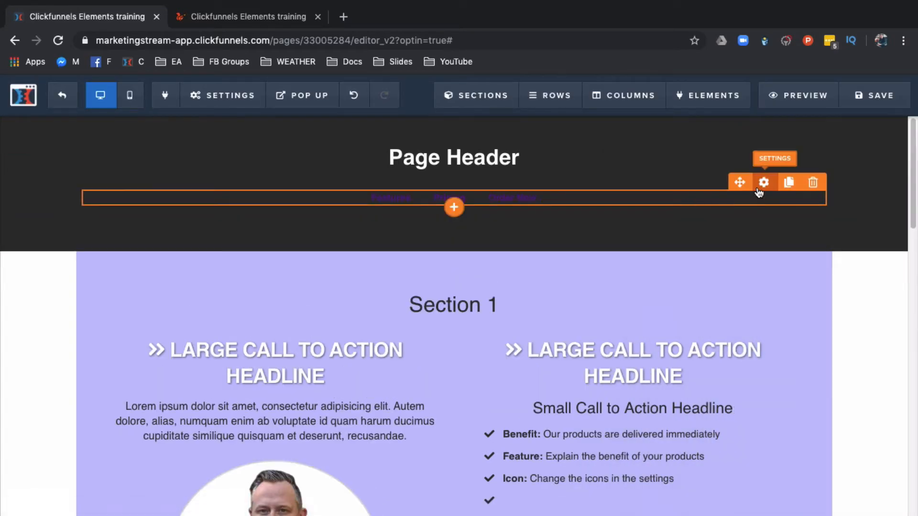
# Step: Open the header navigation's settings and set its link color to white (#ffffff)
pyautogui.click(763, 183)
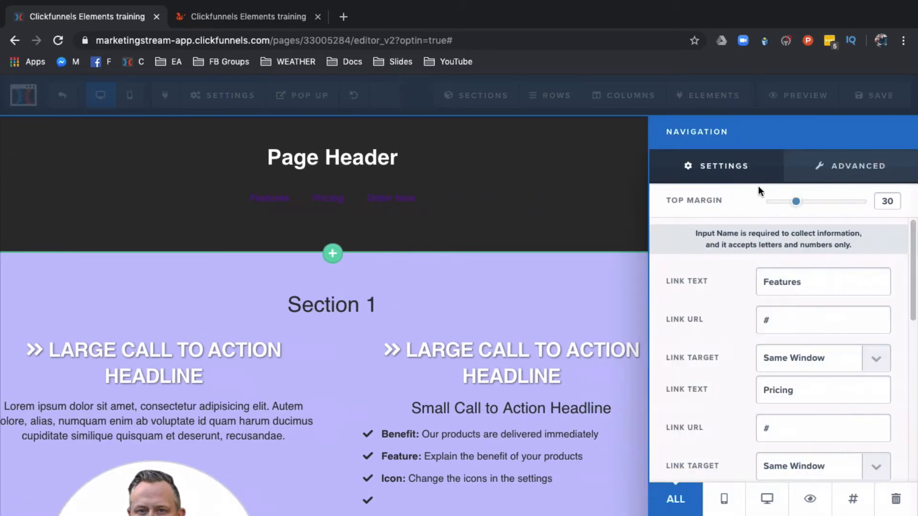
pyautogui.scroll(-3, 771, 354)
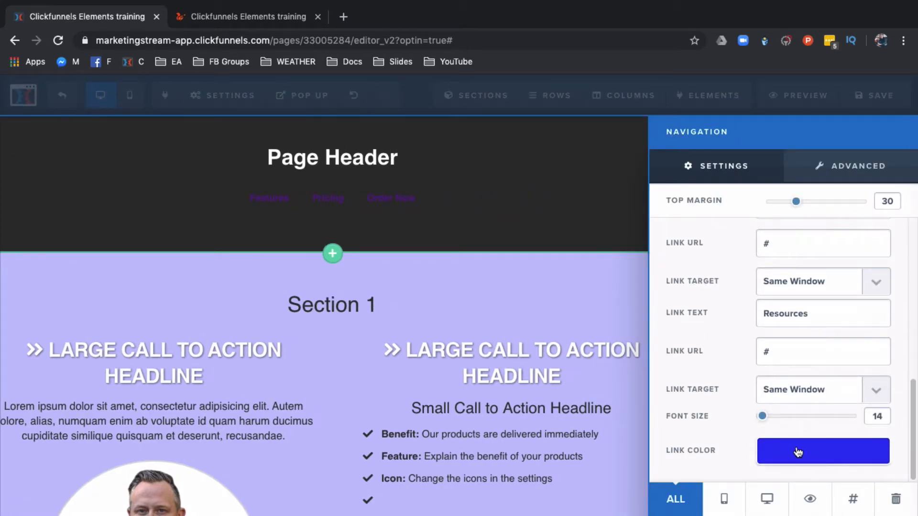
pyautogui.click(797, 453)
pyautogui.click(755, 305)
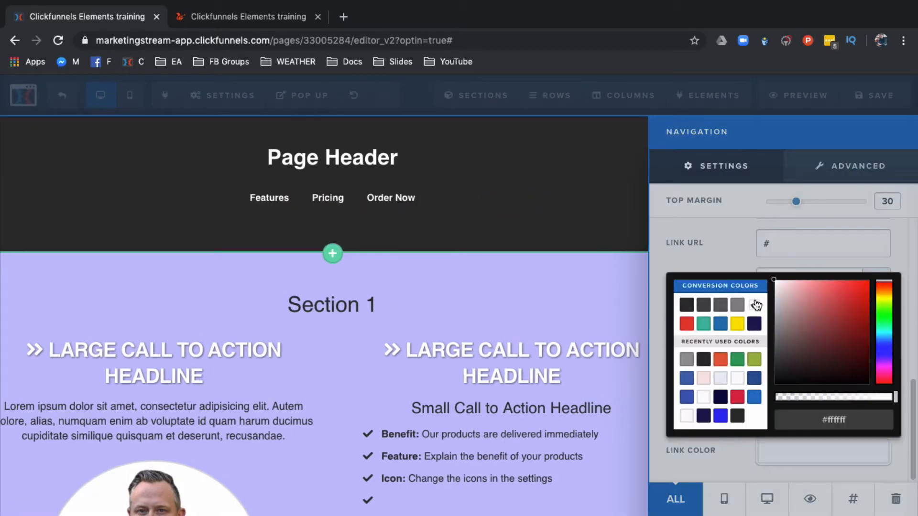
pyautogui.click(369, 286)
pyautogui.click(383, 281)
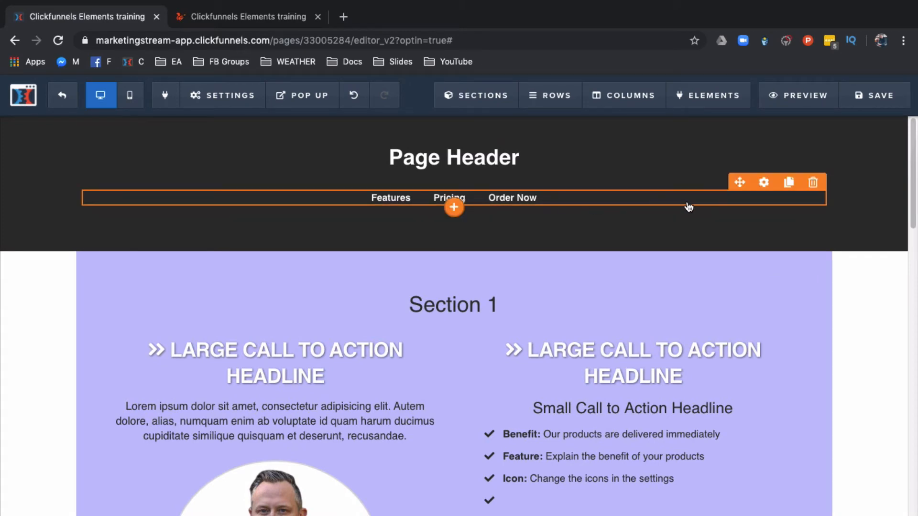
# Step: Change the first navigation link's text to Home and close the settings
pyautogui.click(764, 183)
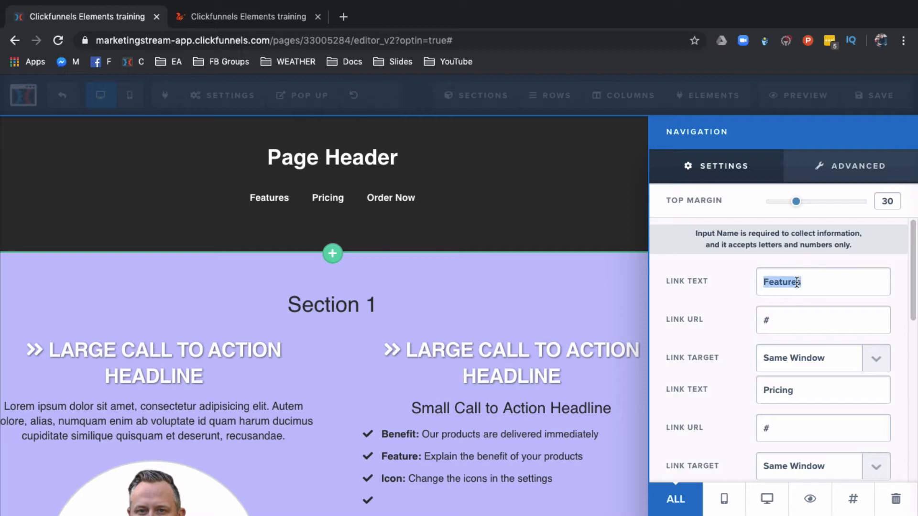
pyautogui.write('Home')
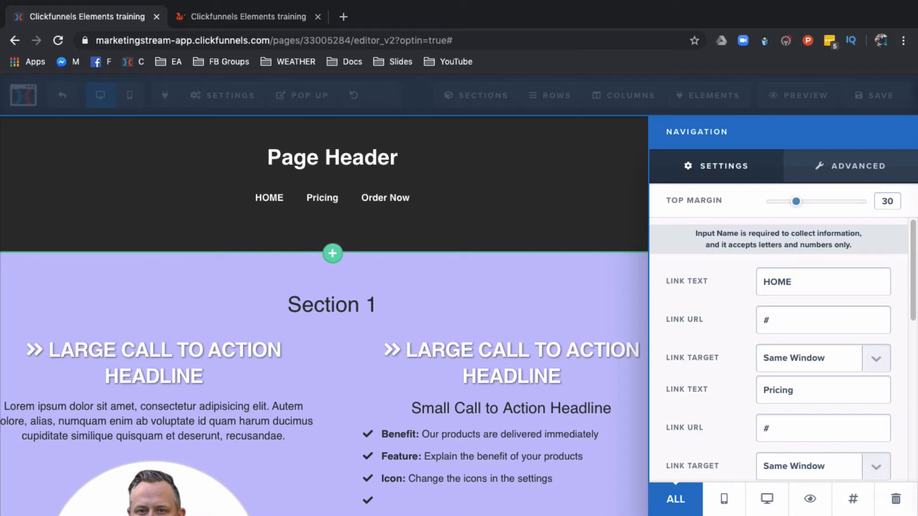
pyautogui.click(760, 319)
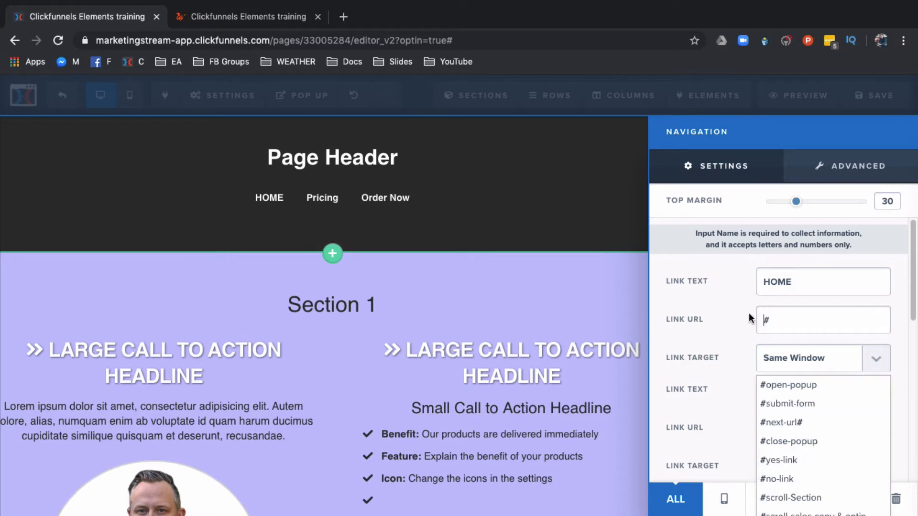
pyautogui.click(730, 341)
pyautogui.scroll(-1, 742, 376)
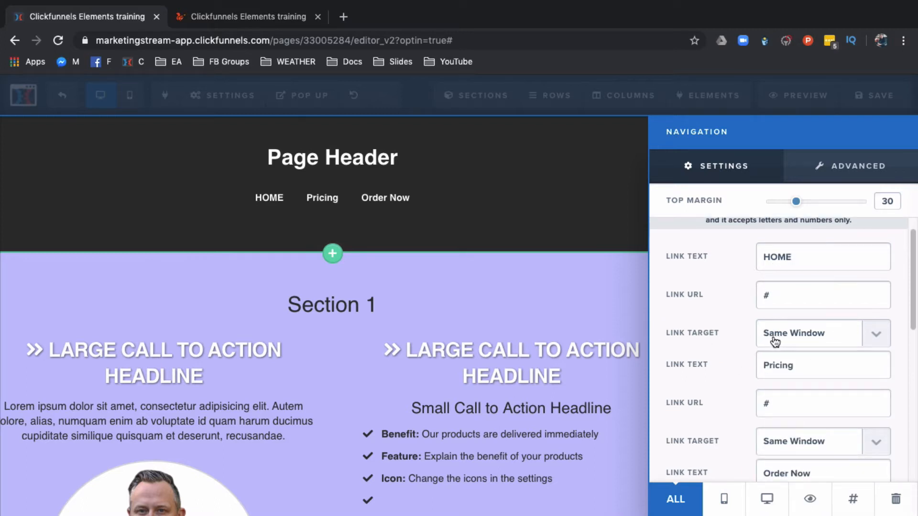
pyautogui.click(553, 337)
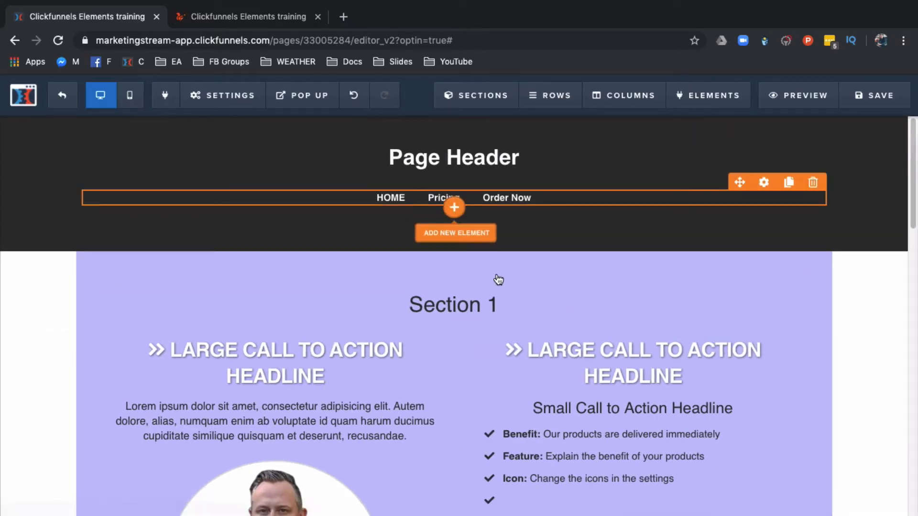
# Step: Add a Social Share element below the apple icon in the right column
pyautogui.scroll(-10, 535, 302)
pyautogui.scroll(-12, 534, 308)
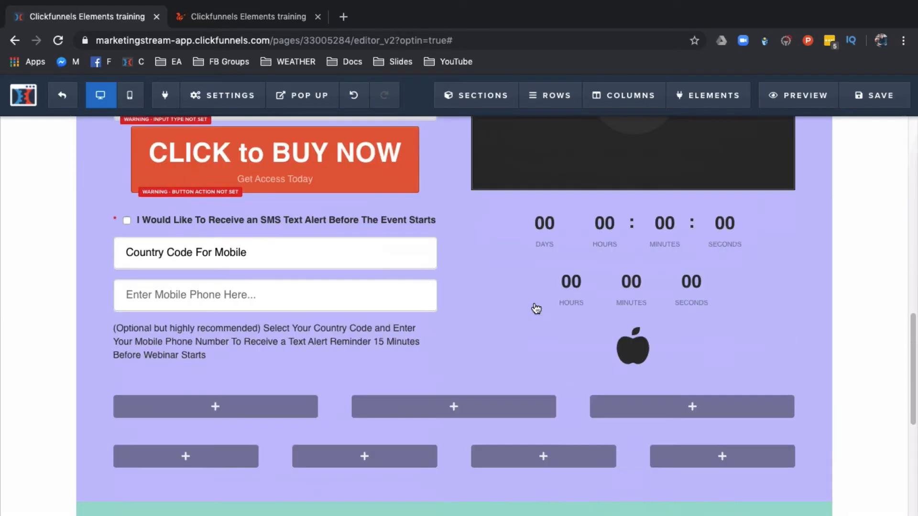
pyautogui.scroll(6, 534, 307)
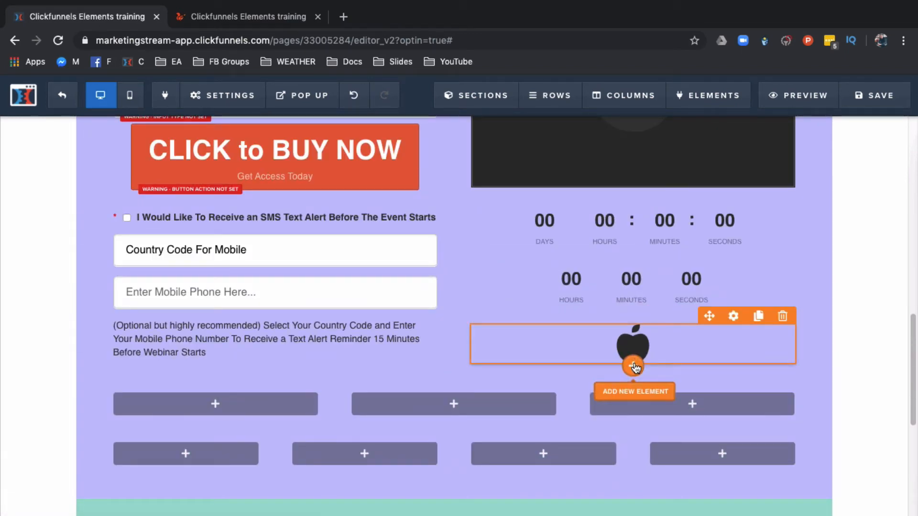
pyautogui.click(636, 368)
pyautogui.scroll(-8, 715, 371)
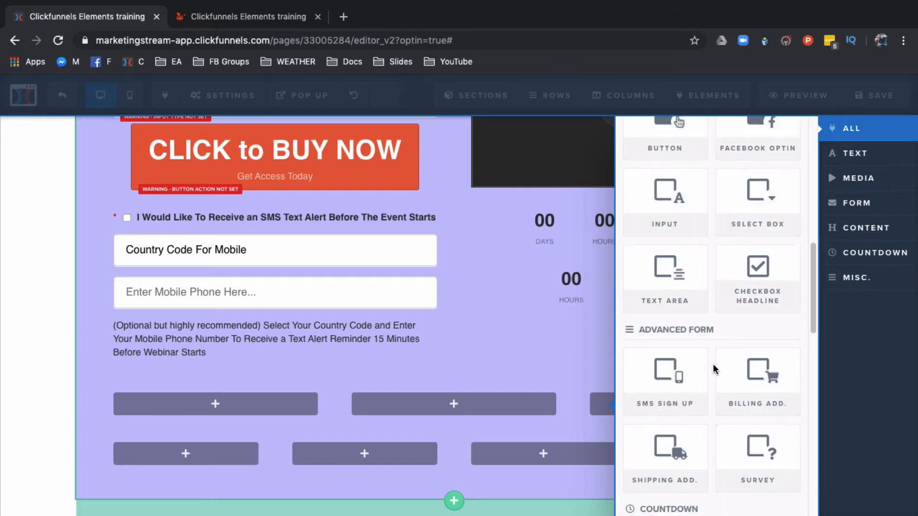
pyautogui.scroll(-12, 715, 369)
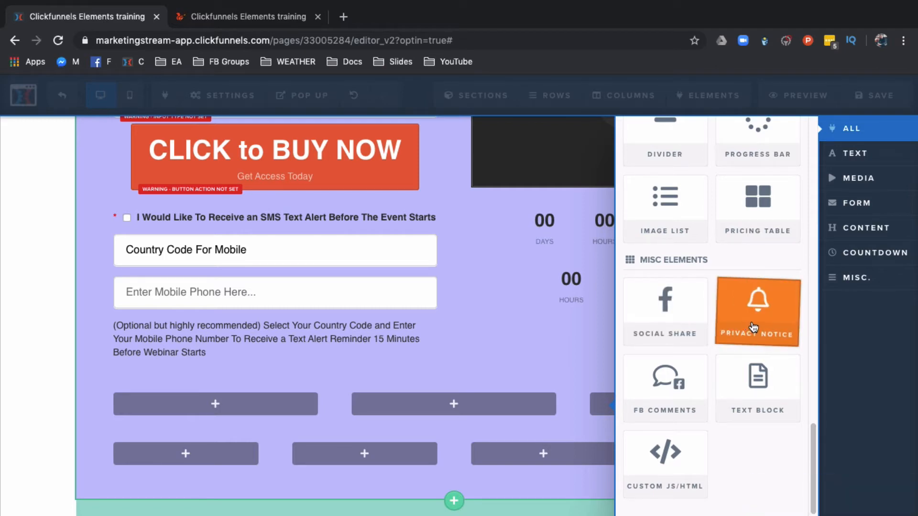
pyautogui.moveTo(668, 313); pyautogui.dragTo(622, 394)
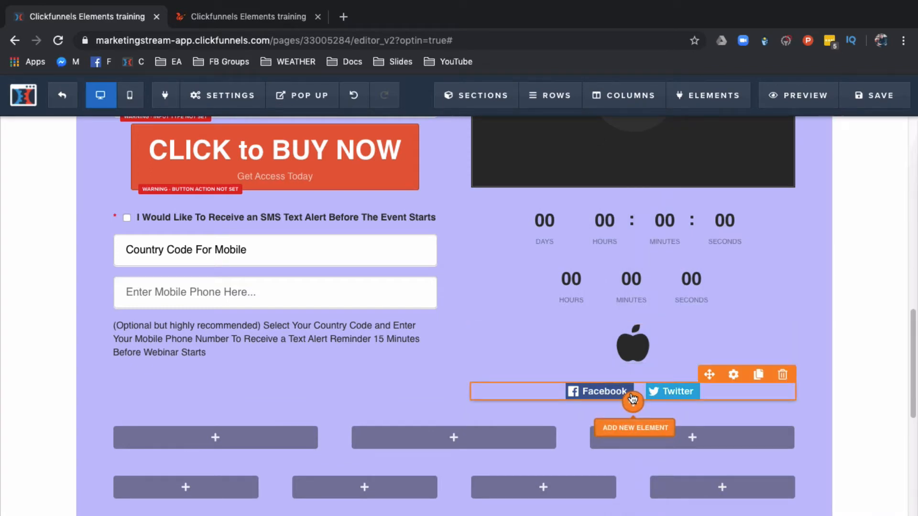
# Step: Add a Survey element below the social share buttons
pyautogui.click(634, 403)
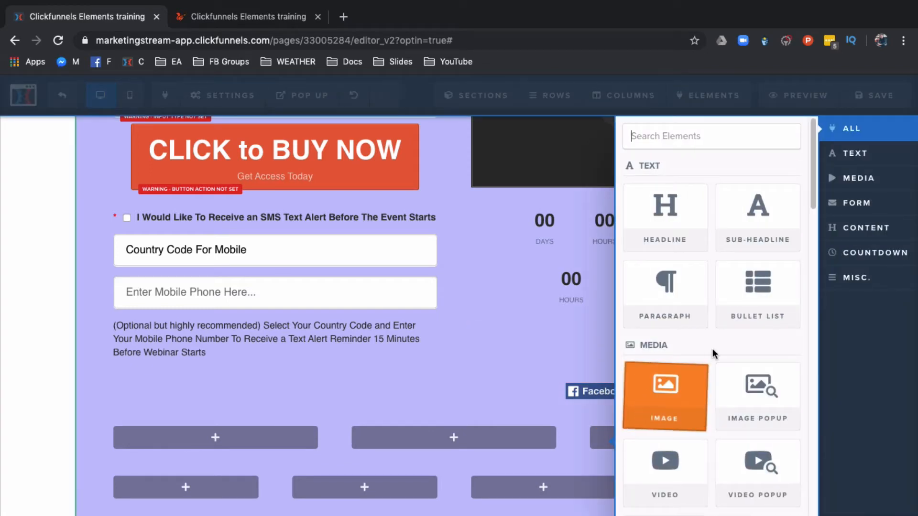
pyautogui.scroll(-8, 730, 341)
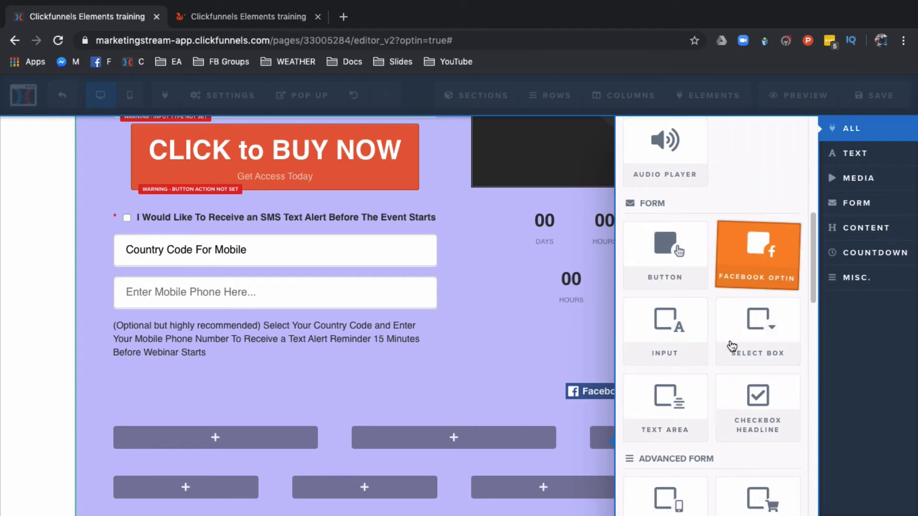
pyautogui.scroll(-6, 731, 344)
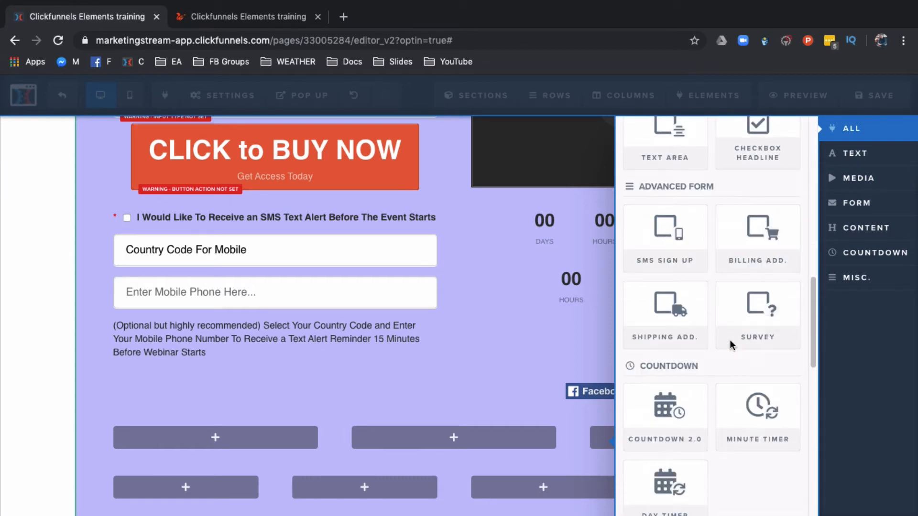
pyautogui.click(763, 308)
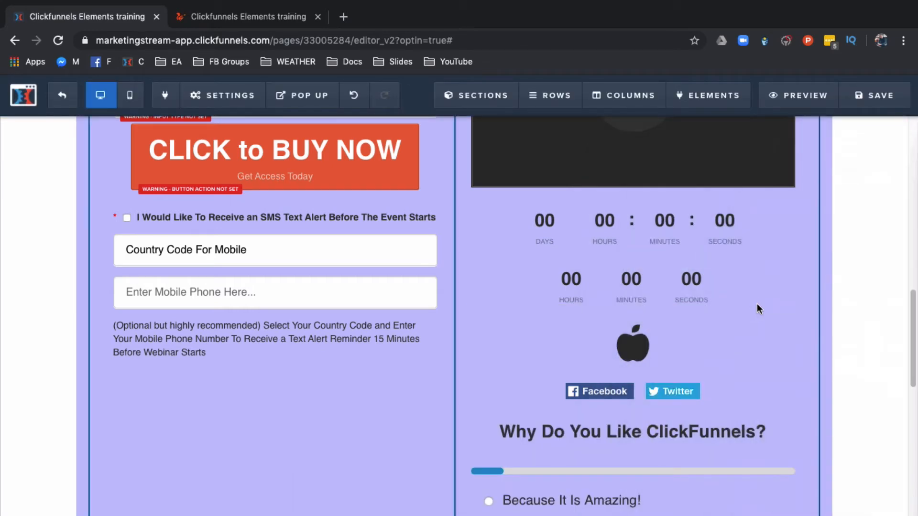
# Step: Save the page
pyautogui.scroll(-3, 660, 359)
pyautogui.moveTo(598, 313)
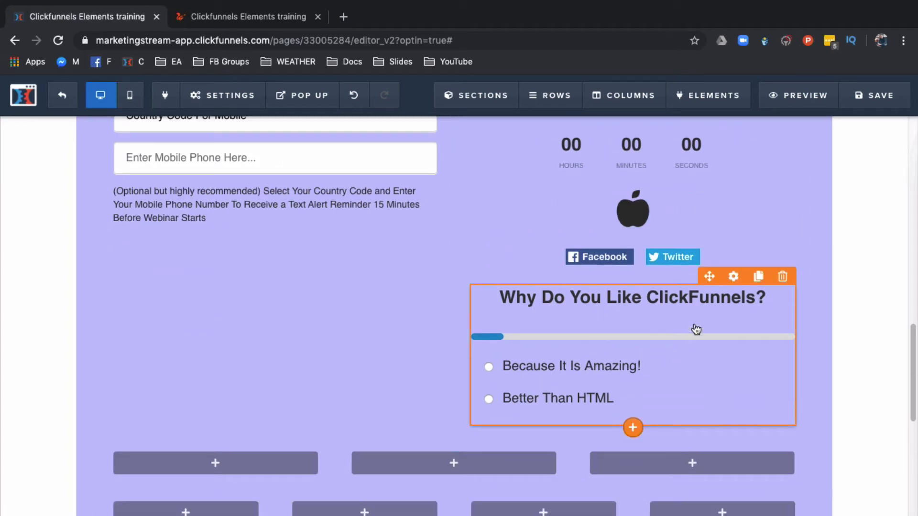
pyautogui.click(860, 102)
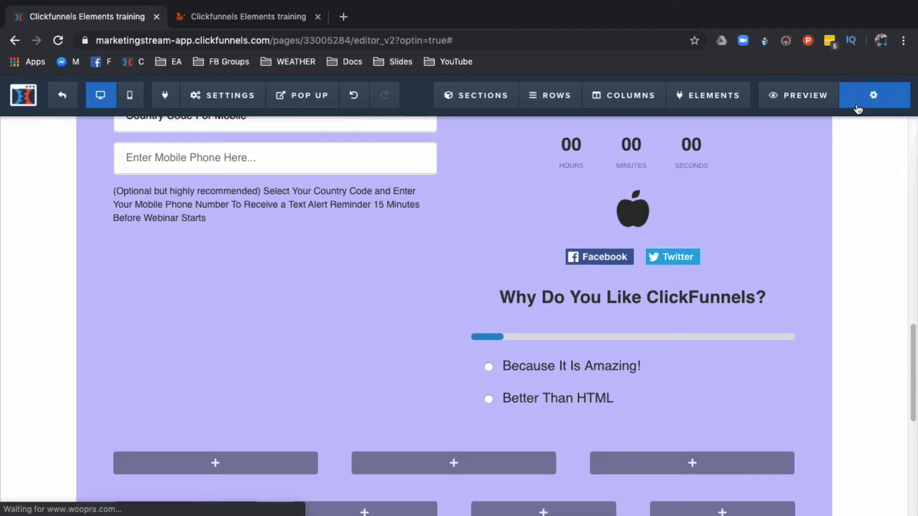
# Step: Preview the page, scroll to the survey and test it by choosing an answer
pyautogui.click(806, 96)
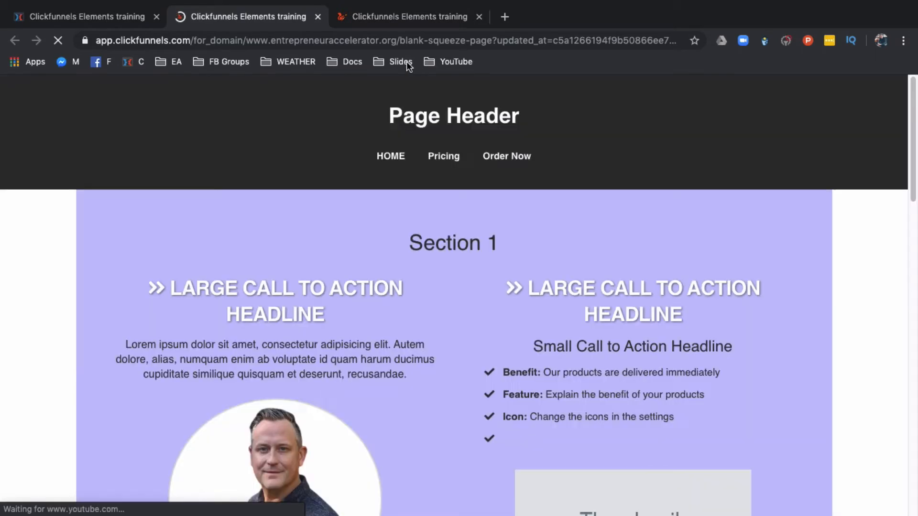
pyautogui.scroll(-15, 486, 282)
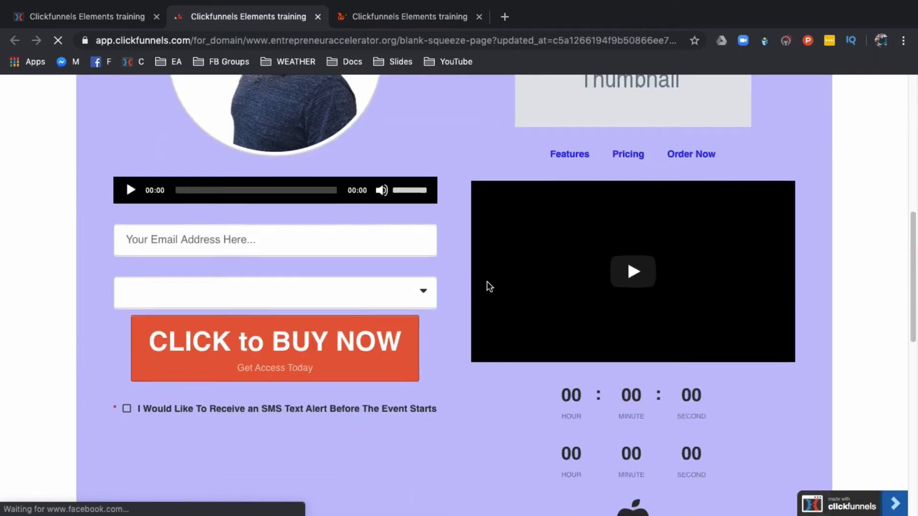
pyautogui.scroll(-3, 487, 285)
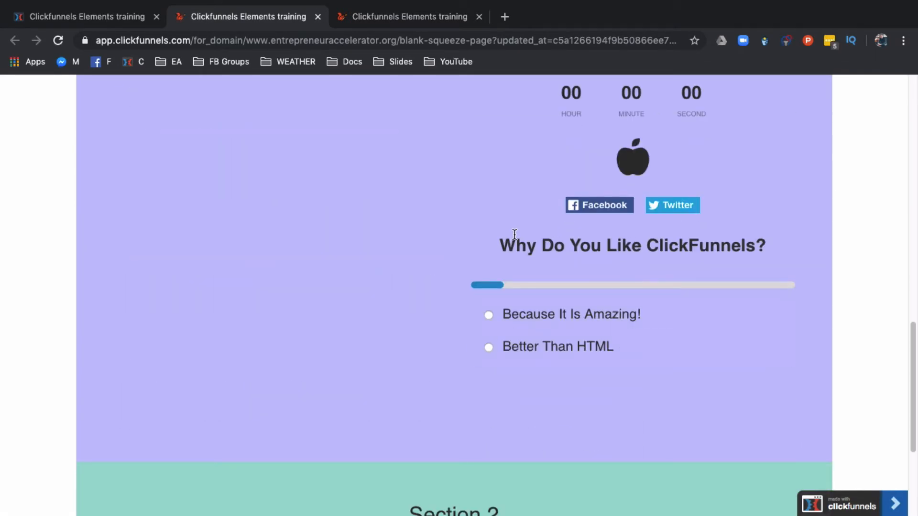
pyautogui.click(543, 313)
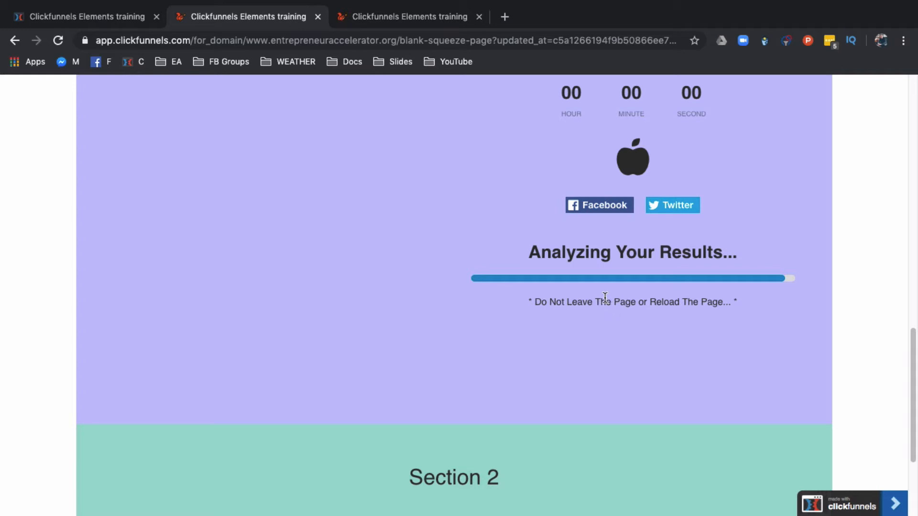
# Step: Return to the editor and add a Progress Bar element below the survey
pyautogui.click(100, 17)
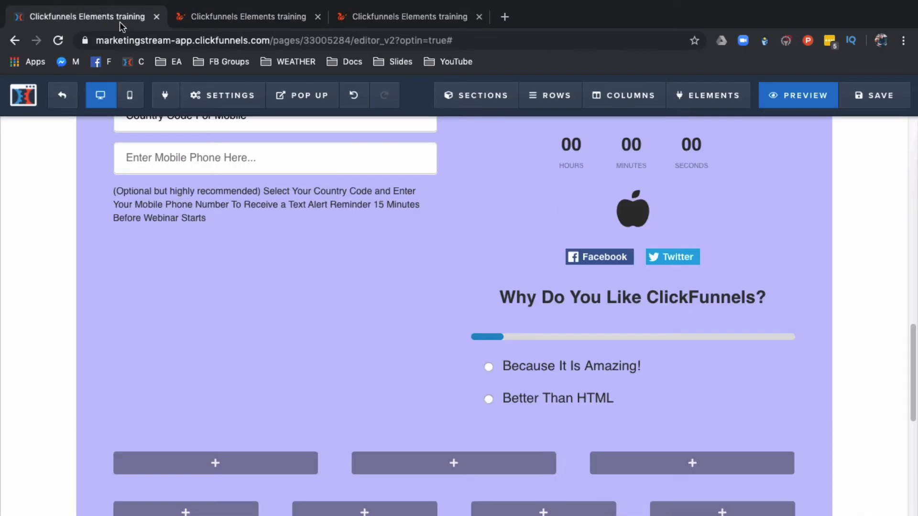
pyautogui.click(580, 374)
pyautogui.click(516, 394)
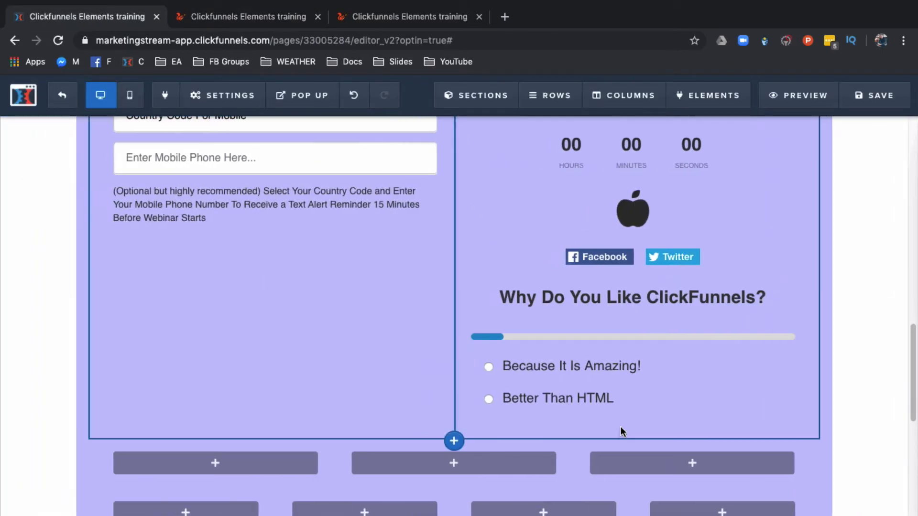
pyautogui.click(633, 428)
pyautogui.scroll(-10, 675, 409)
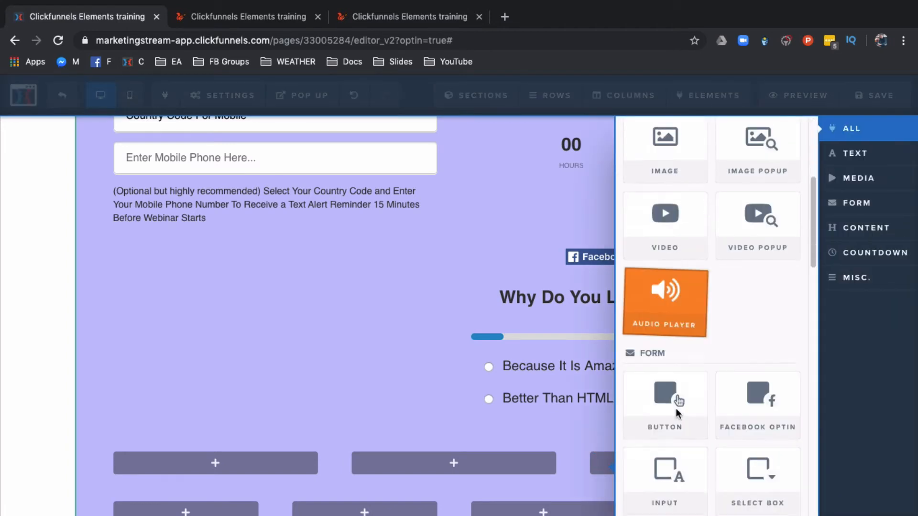
pyautogui.scroll(-6, 676, 408)
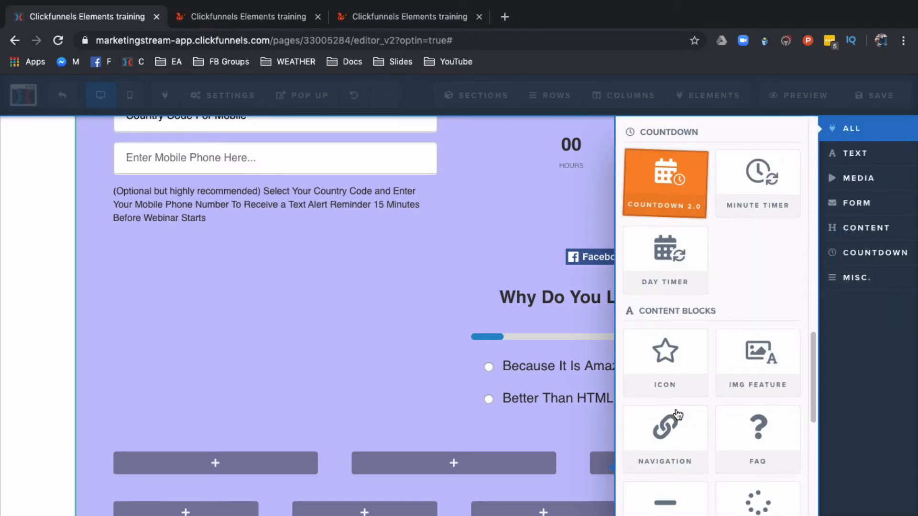
pyautogui.scroll(-2, 678, 414)
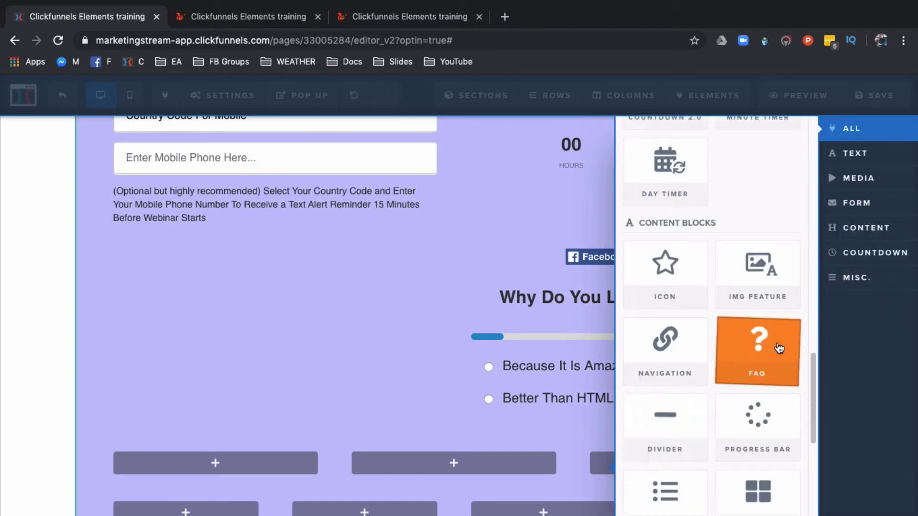
pyautogui.click(752, 419)
pyautogui.scroll(-3, 590, 463)
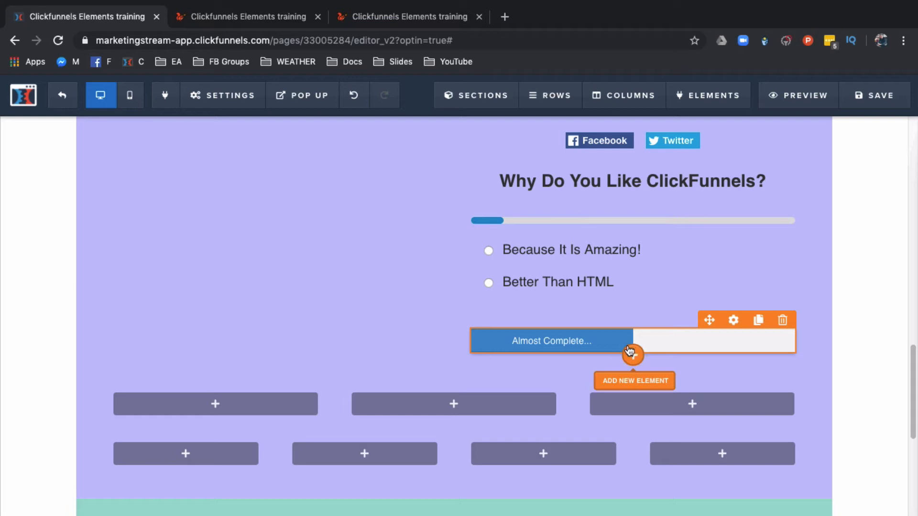
# Step: Apply the Stripes theme to the progress bar below the survey
pyautogui.click(661, 349)
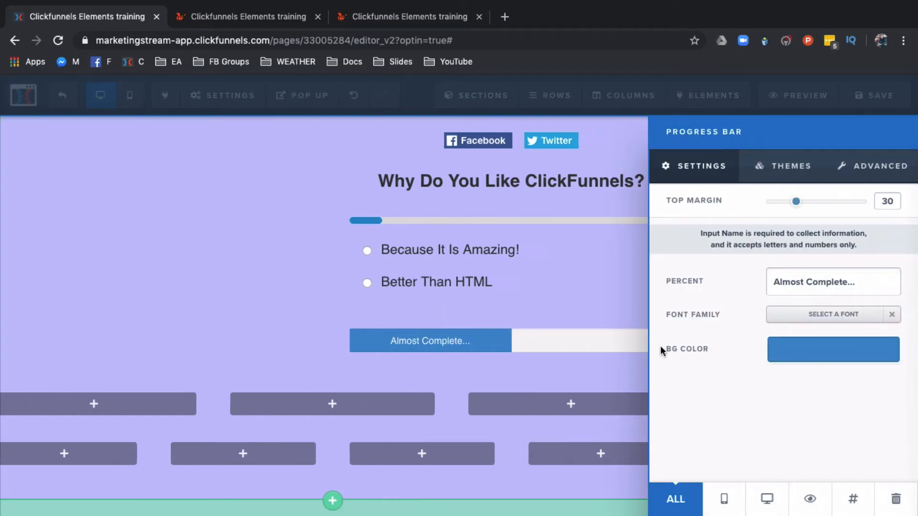
pyautogui.click(792, 166)
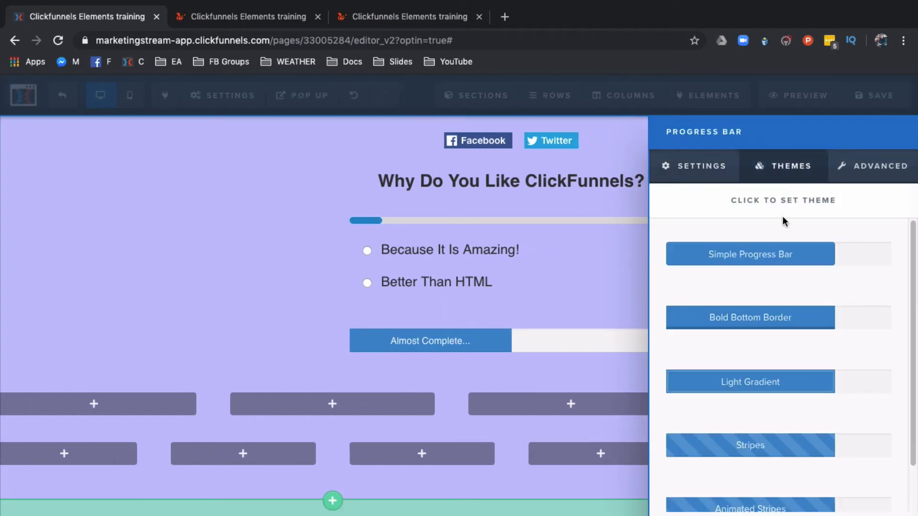
pyautogui.scroll(-1, 764, 399)
pyautogui.click(747, 449)
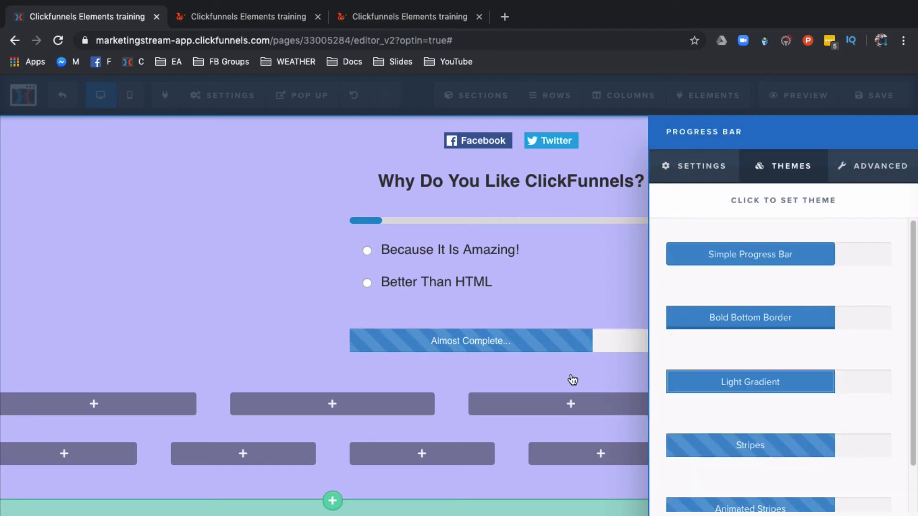
# Step: Set the progress bar's text to "Step 1 of 3" and close its settings
pyautogui.click(668, 168)
pyautogui.tripleClick(813, 276)
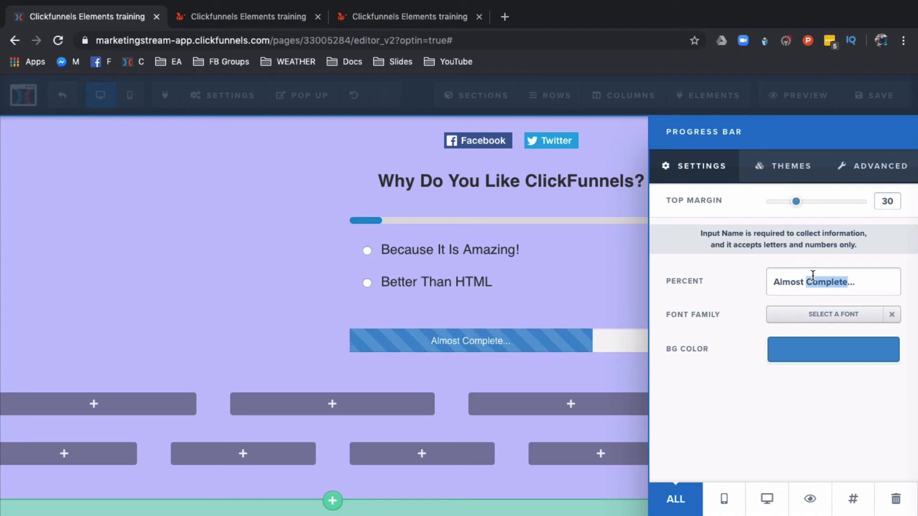
pyautogui.write('Step')
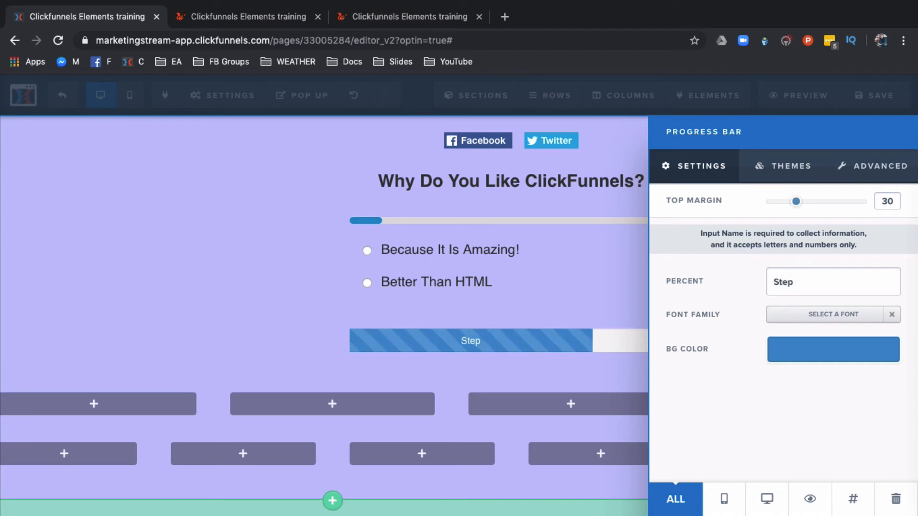
pyautogui.write(' 1 of 3')
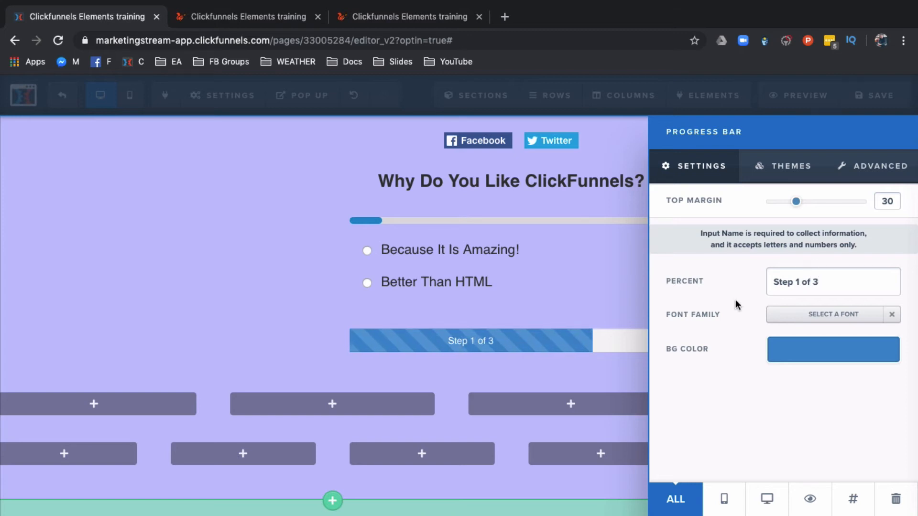
pyautogui.click(617, 286)
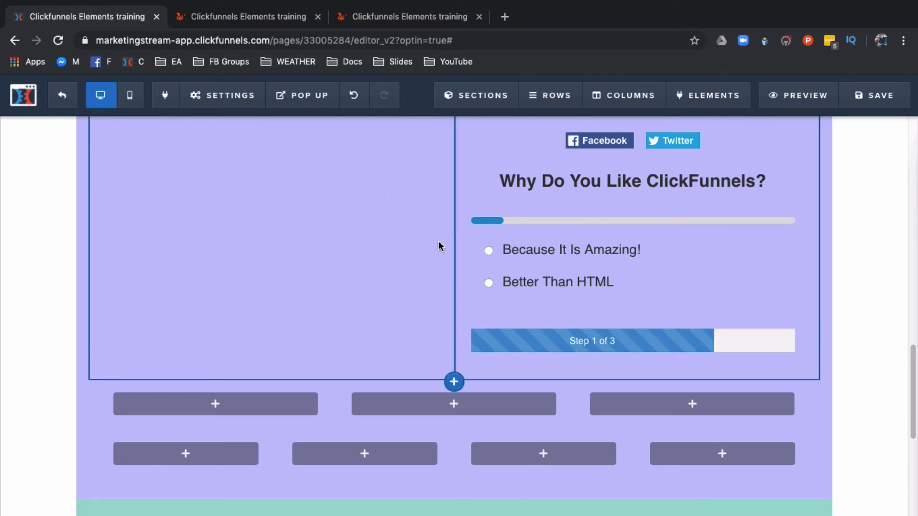
# Step: Add a Pricing Table element below the mobile phone fields in the left column
pyautogui.scroll(3, 387, 307)
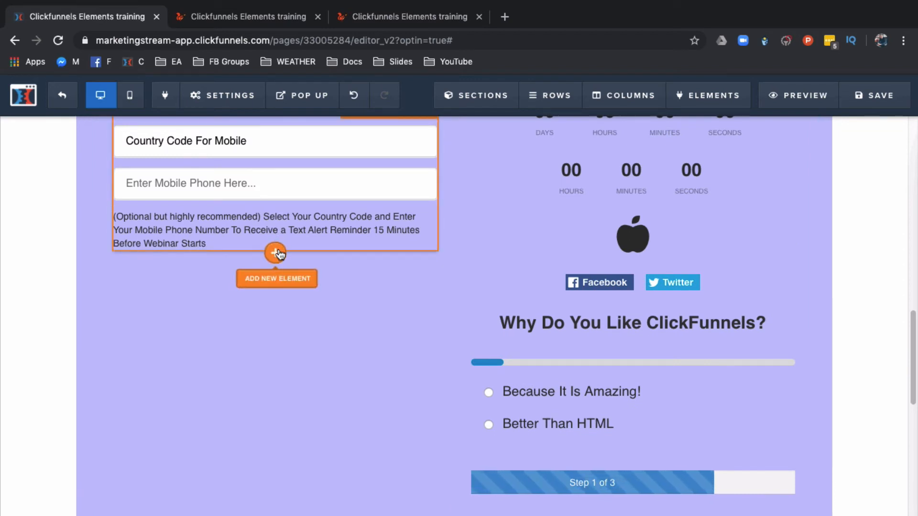
pyautogui.click(278, 253)
pyautogui.scroll(-15, 664, 402)
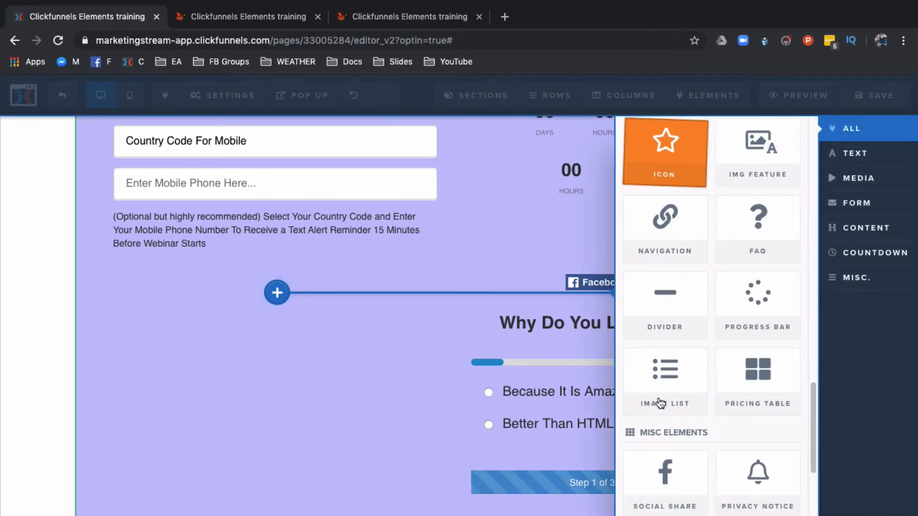
pyautogui.scroll(-4, 660, 403)
pyautogui.click(768, 205)
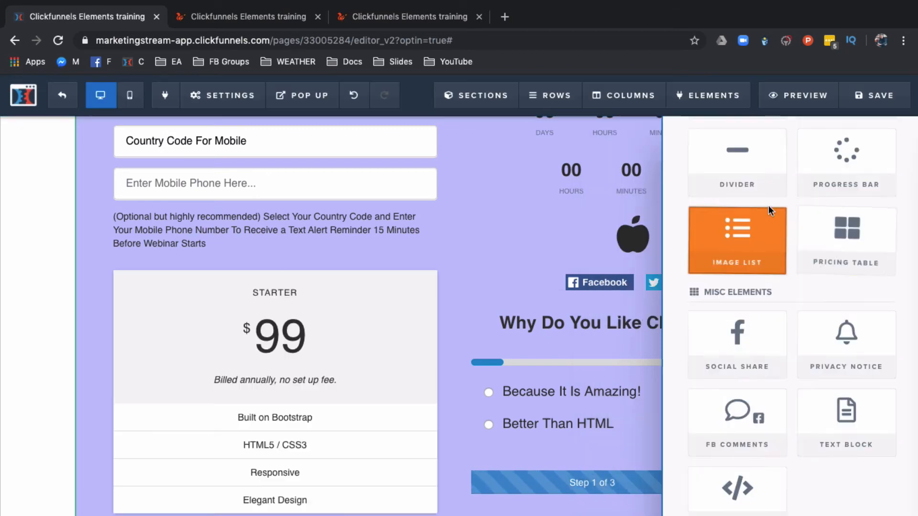
pyautogui.scroll(-3, 303, 473)
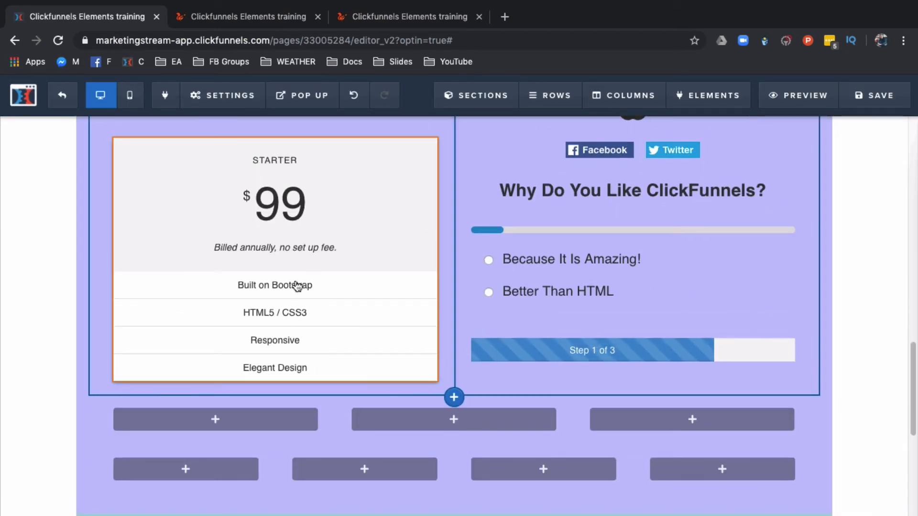
# Step: Add a Button element below the pricing table
pyautogui.moveTo(298, 293)
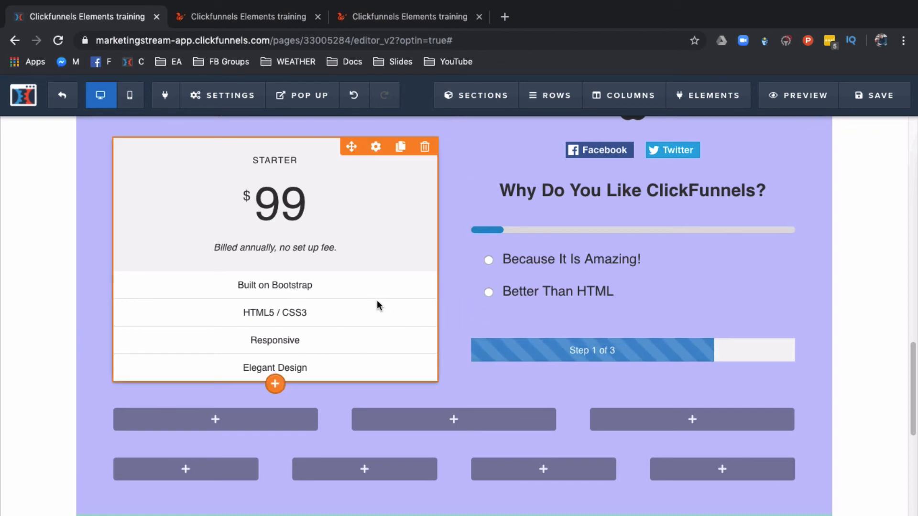
pyautogui.click(275, 383)
pyautogui.scroll(-3, 703, 392)
pyautogui.scroll(-3, 702, 403)
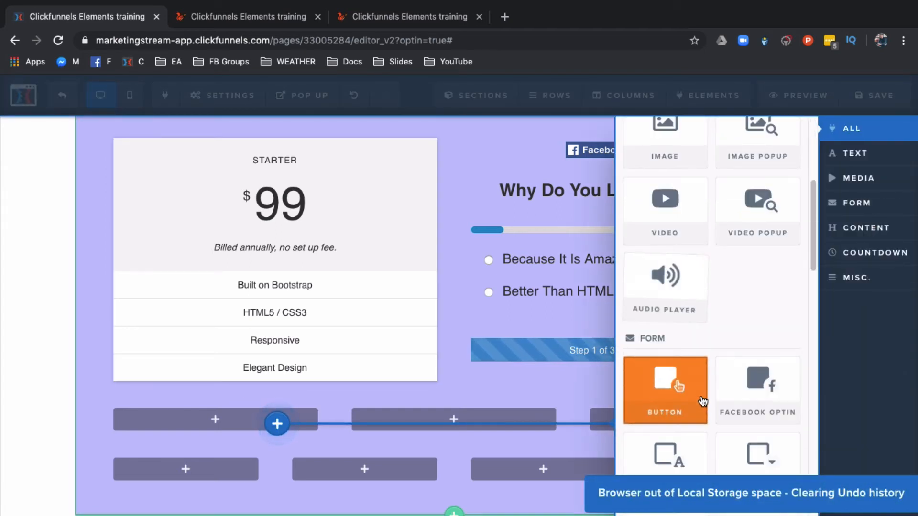
pyautogui.click(665, 382)
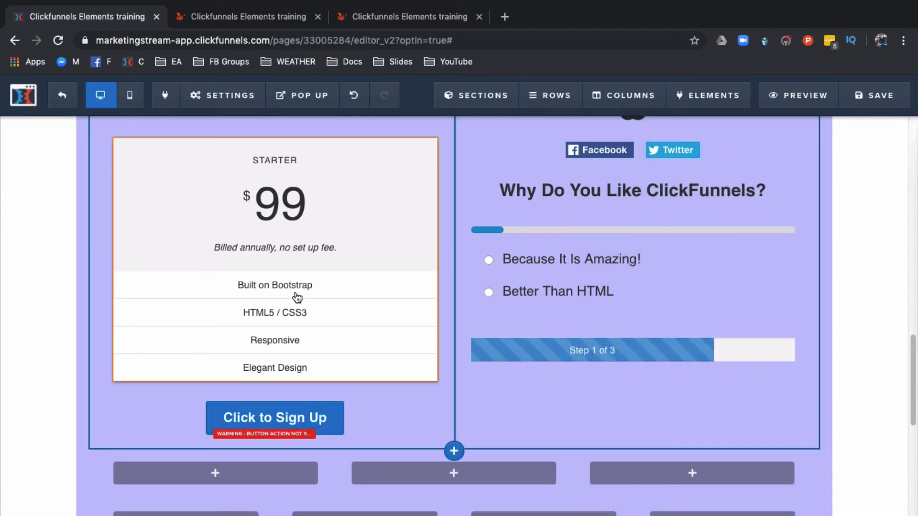
# Step: Add an Image List element below the progress bar in the right column
pyautogui.scroll(-3, 493, 370)
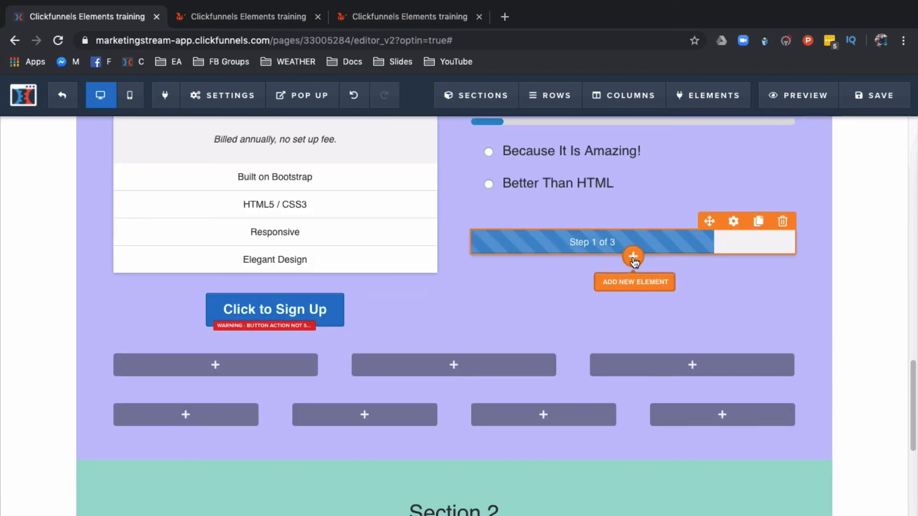
pyautogui.click(633, 256)
pyautogui.scroll(-15, 715, 373)
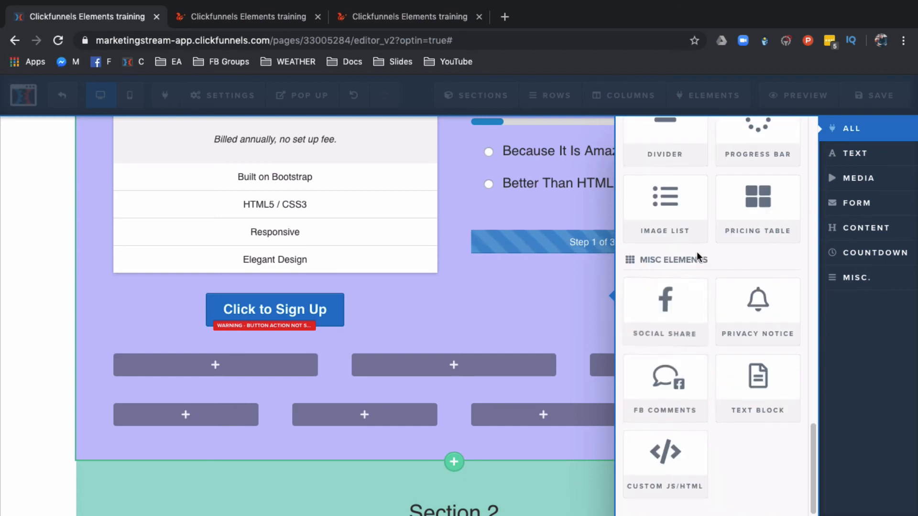
pyautogui.click(679, 221)
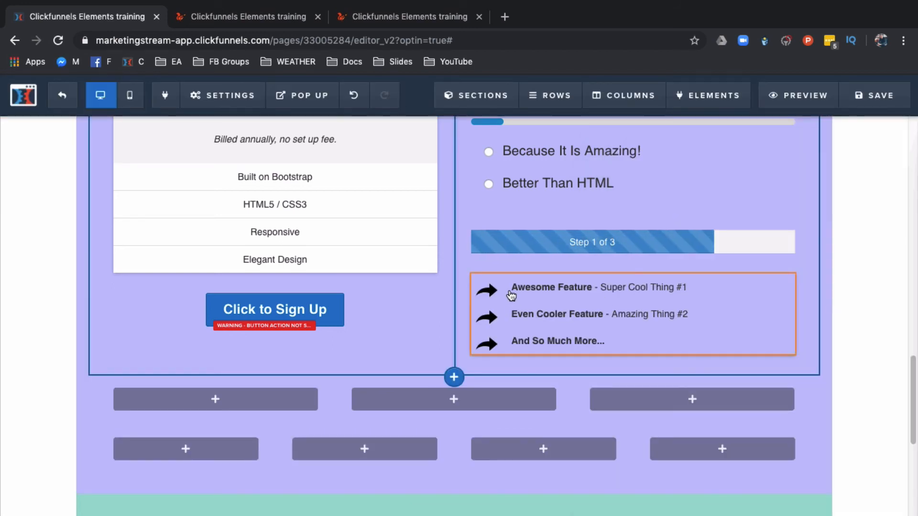
# Step: Replace the image list's bullet icon with an image from the library, then save the page
pyautogui.click(490, 290)
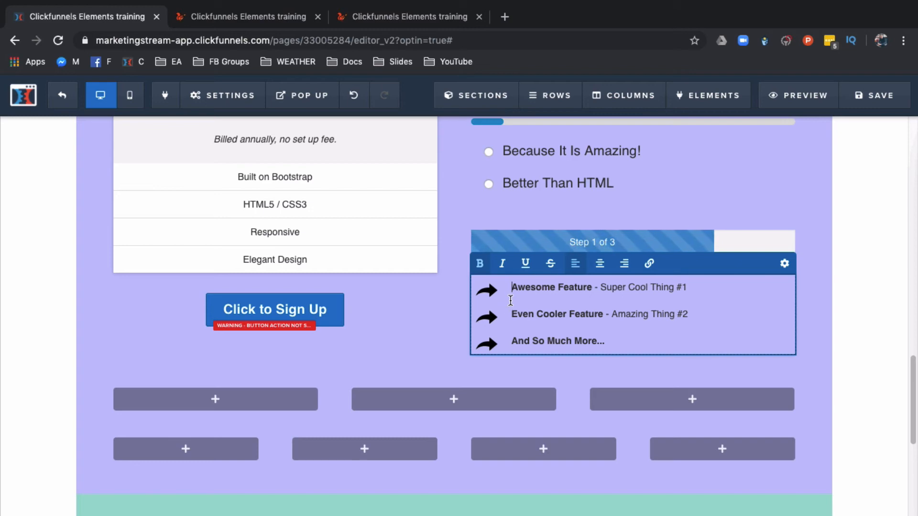
pyautogui.click(784, 263)
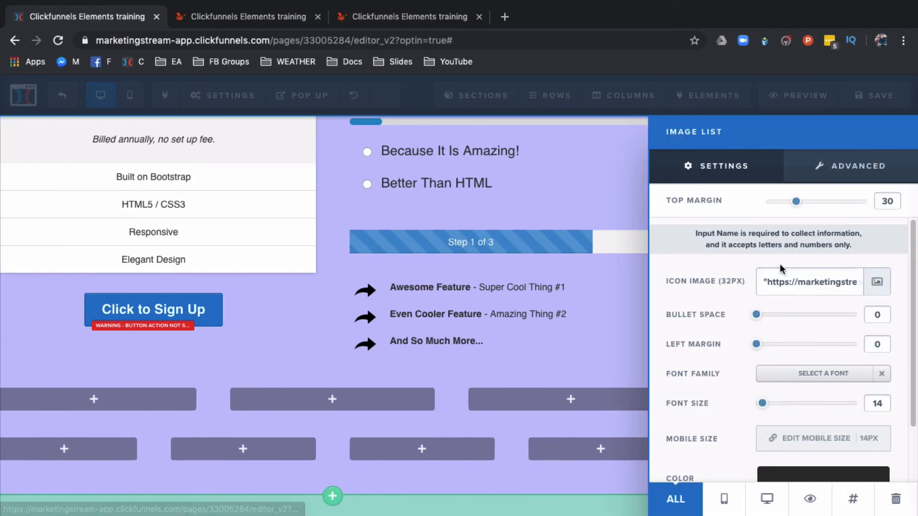
pyautogui.click(876, 282)
pyautogui.click(85, 310)
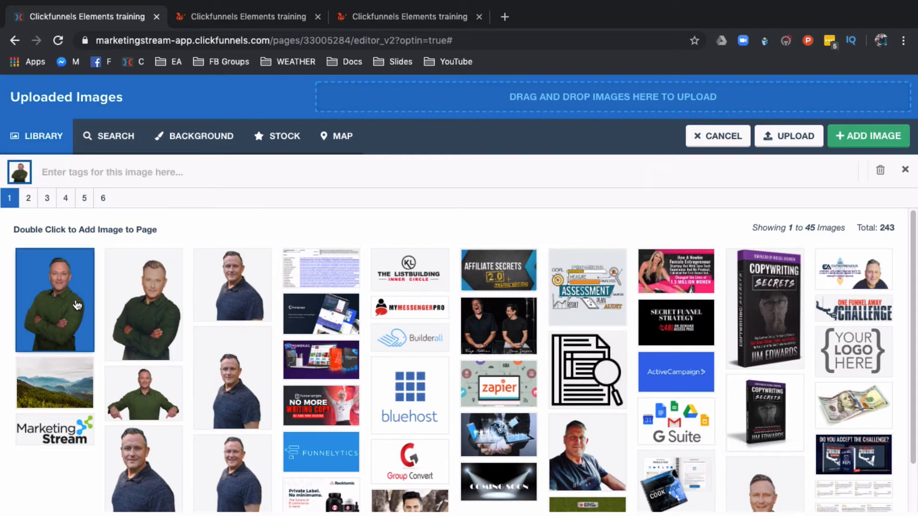
pyautogui.click(879, 138)
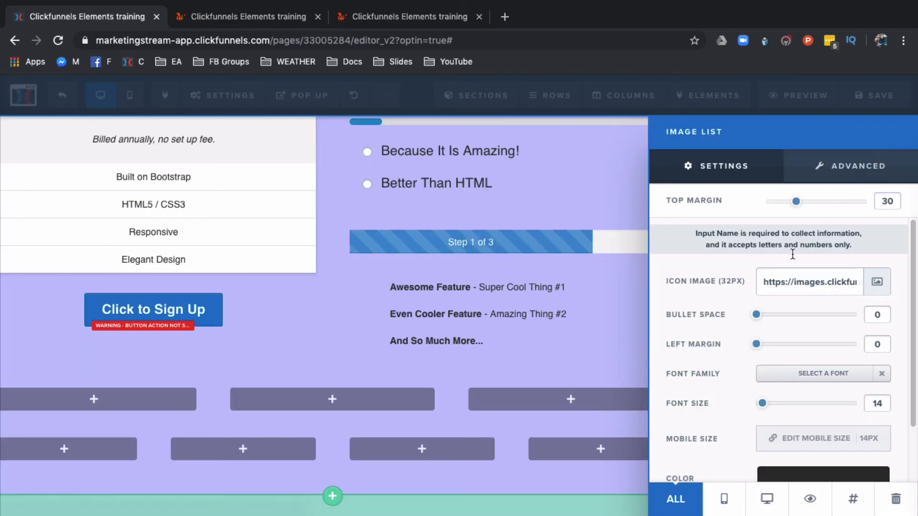
pyautogui.click(467, 310)
pyautogui.click(874, 95)
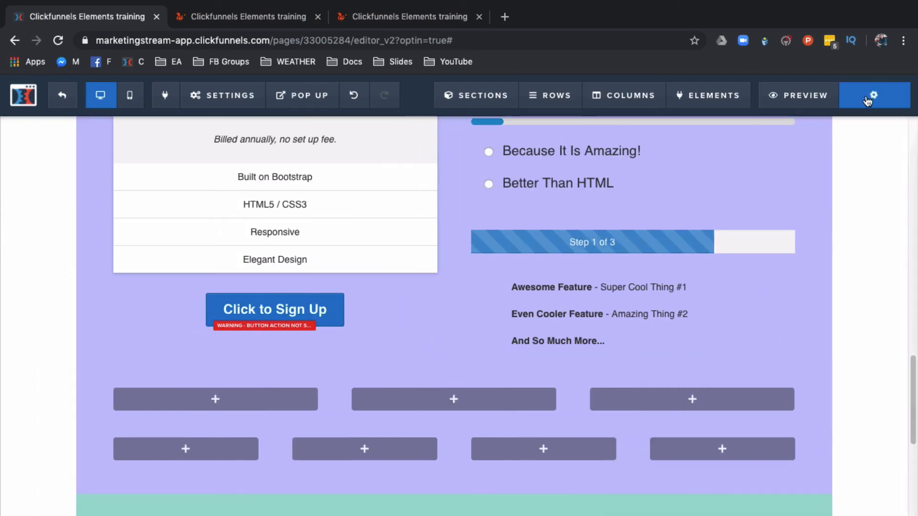
# Step: Reload the preview tab and scroll down to review the newly added elements
pyautogui.click(409, 18)
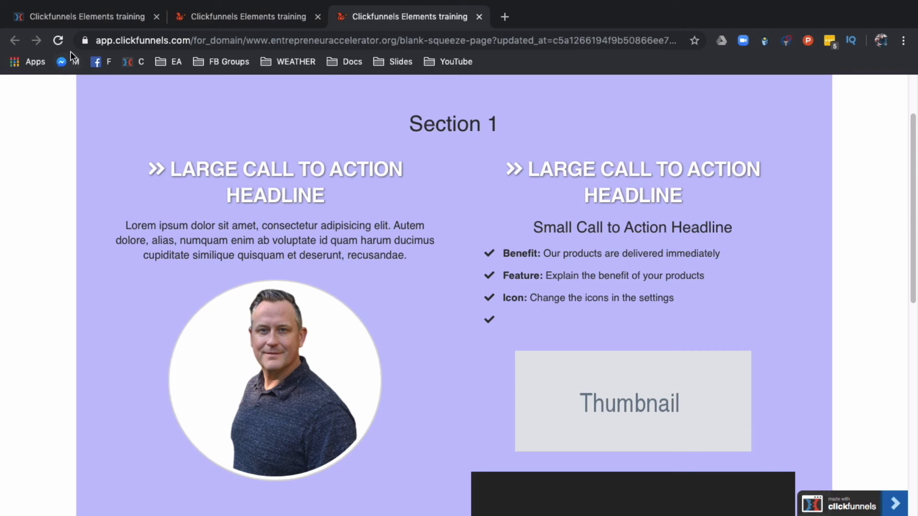
pyautogui.click(58, 40)
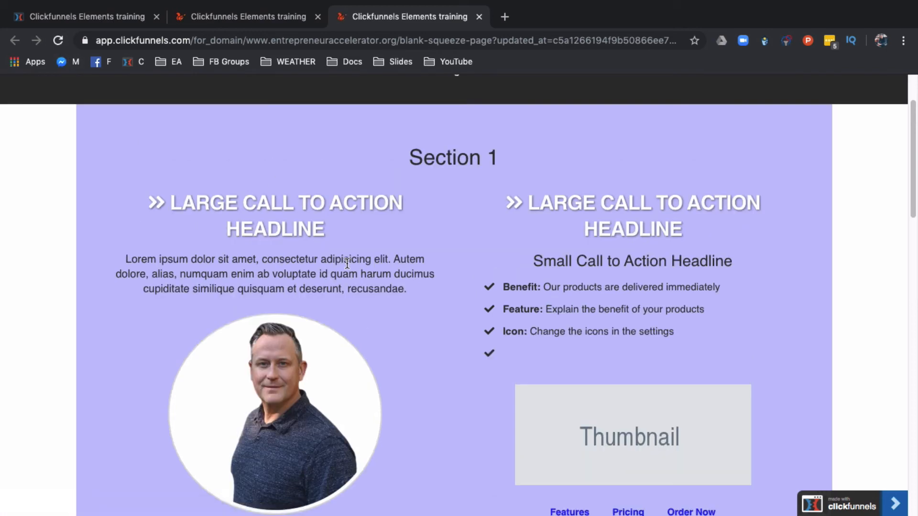
pyautogui.scroll(-10, 347, 262)
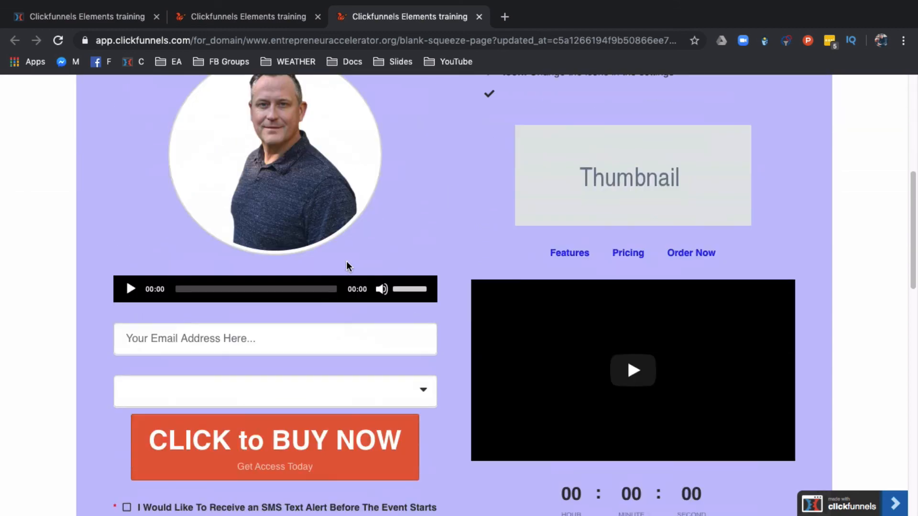
pyautogui.scroll(-8, 346, 264)
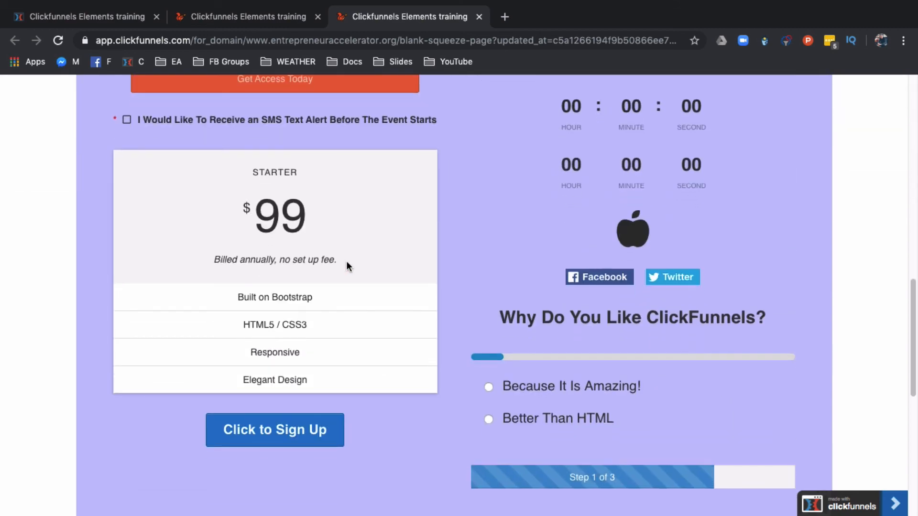
pyautogui.scroll(-1, 347, 266)
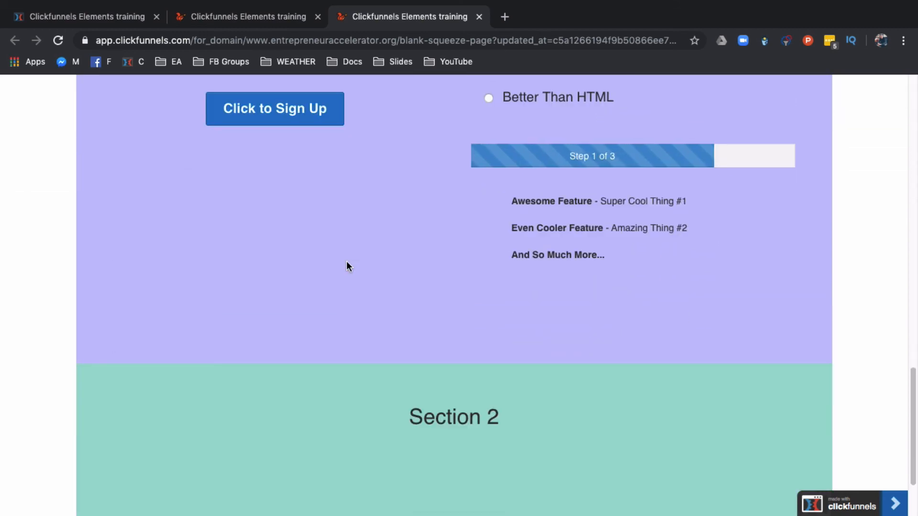